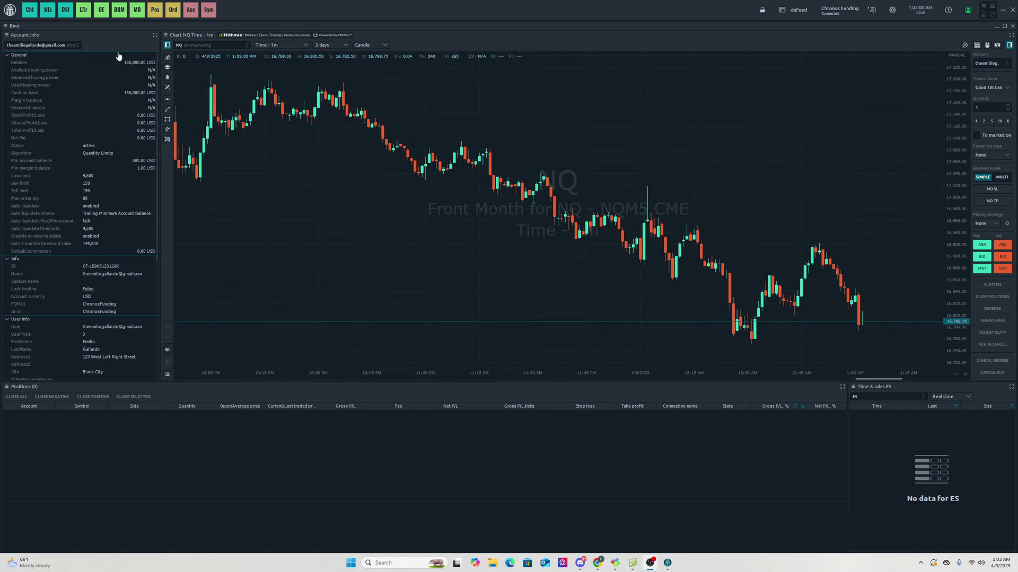
Check the Chronos Funding connection status and user account options, then bring up the main panel menu
left_click(832, 11)
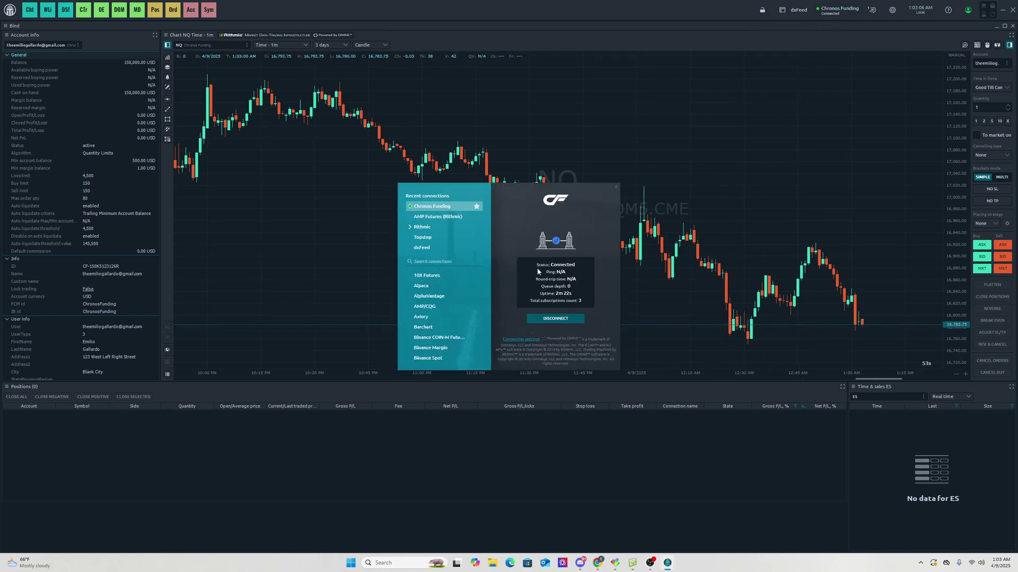
left_click(616, 187)
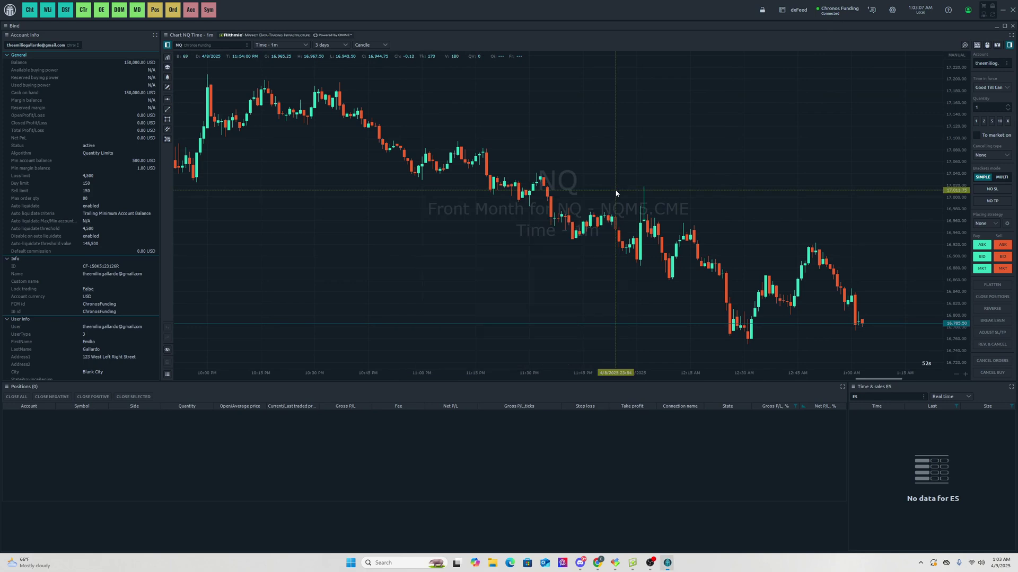
left_click(968, 10)
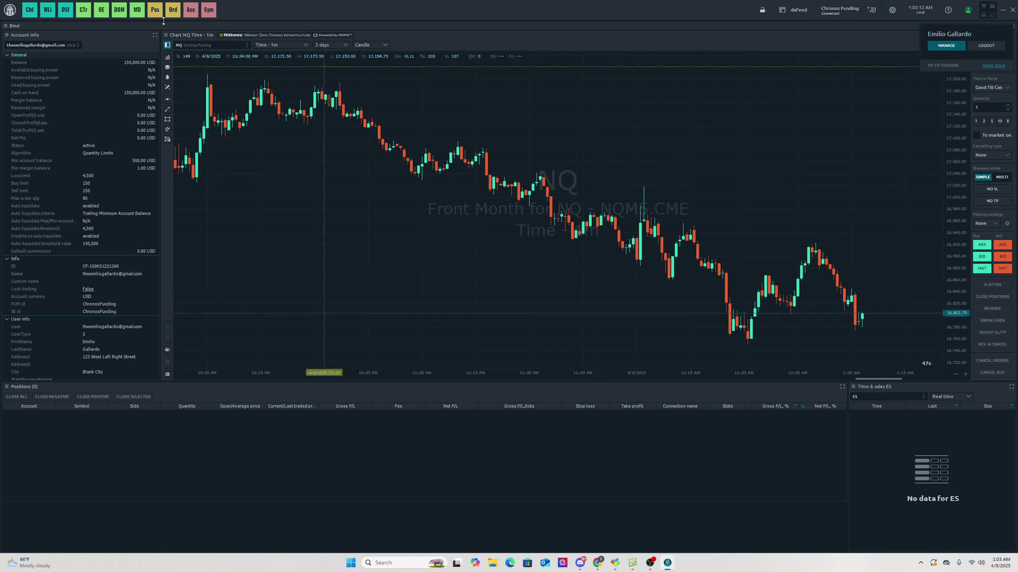
left_click(10, 10)
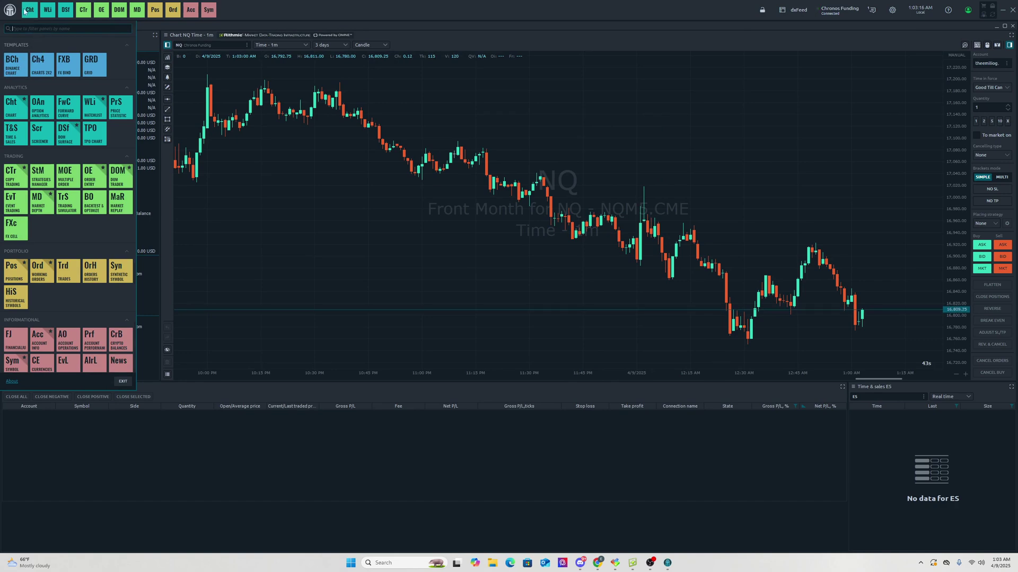
Try the panel filter with 'up' and 'sell', clear it, and view version 1.142.14 information
scroll(69, 212, "down", 3)
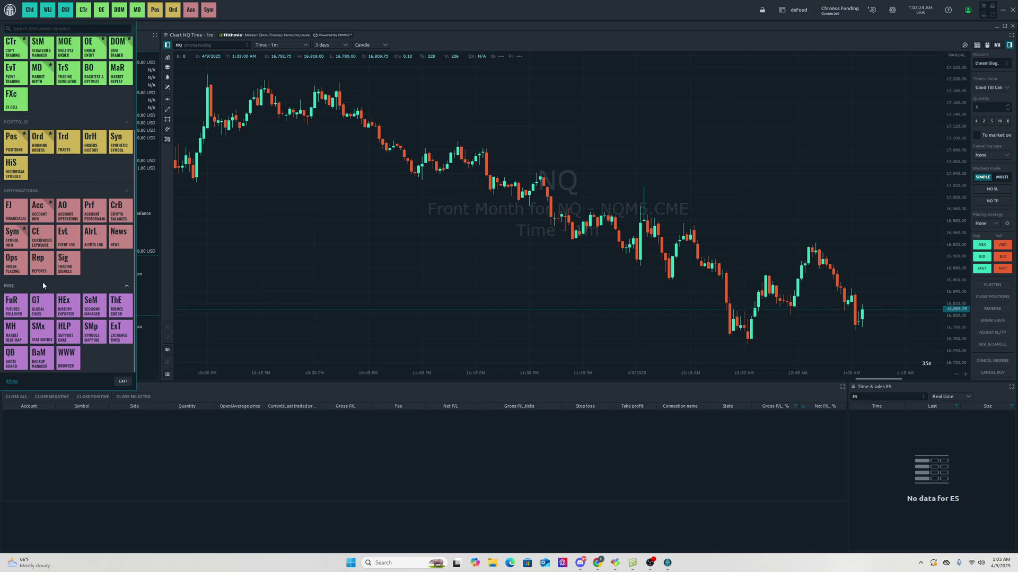
scroll(59, 242, "up", 3)
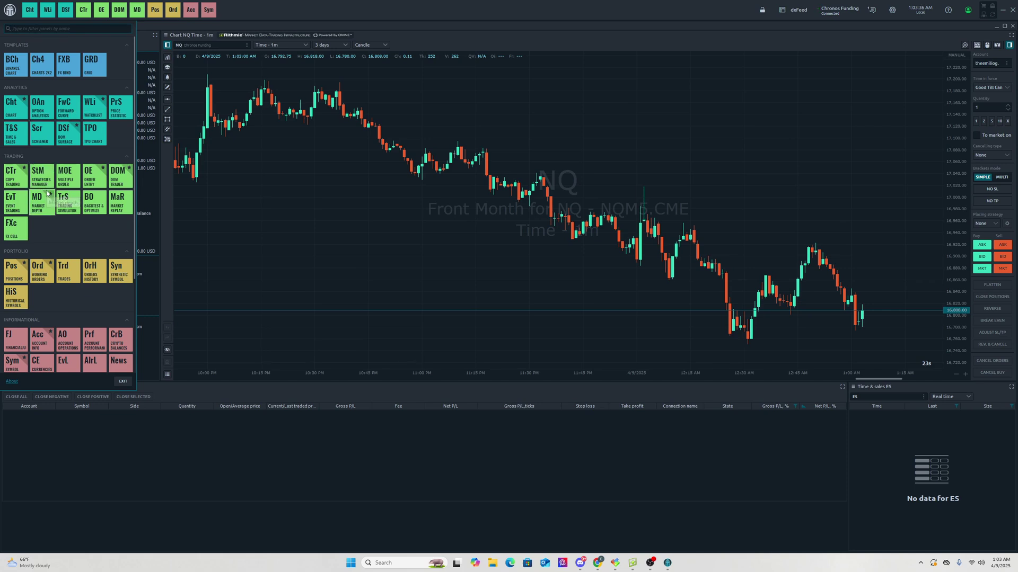
type("up")
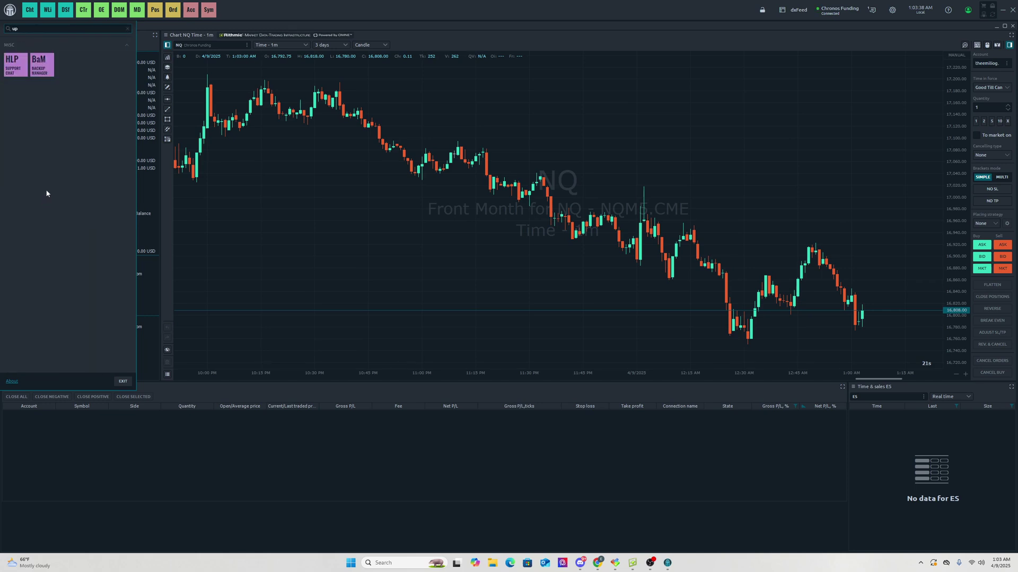
key("BackSpace")
key("BackSpace")
type("sel")
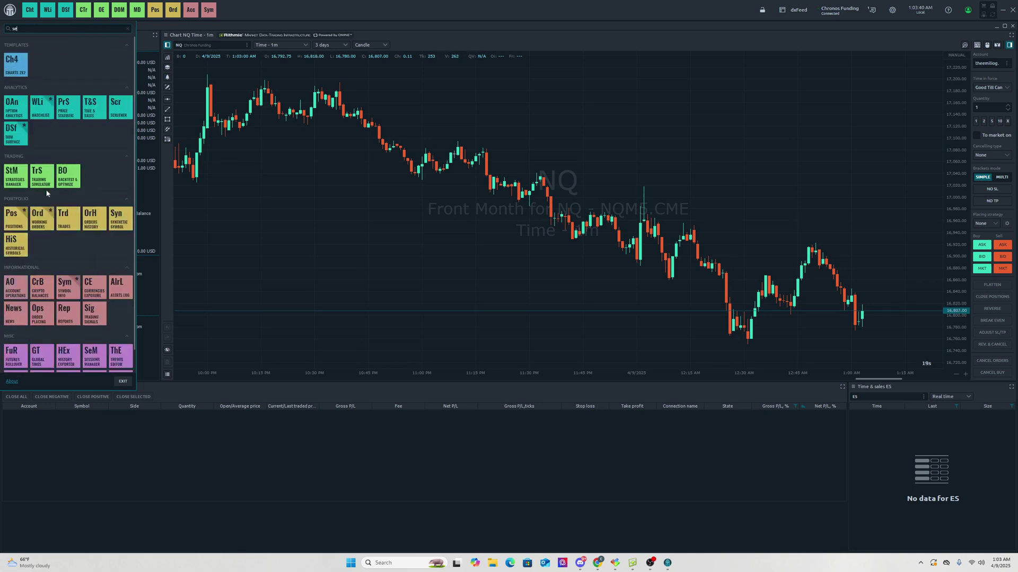
type("l")
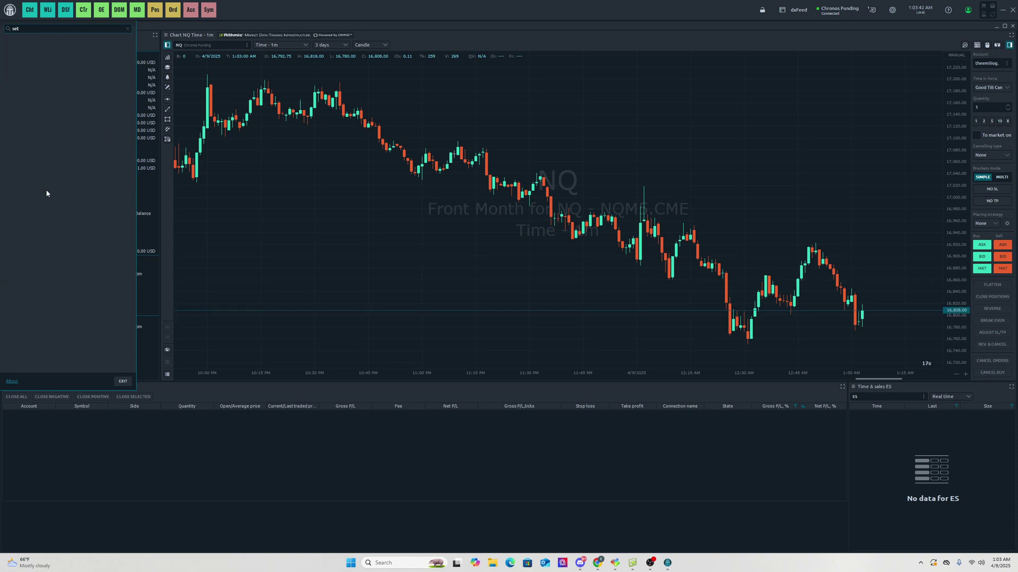
key("BackSpace")
key("BackSpace")
key("BackSpace")
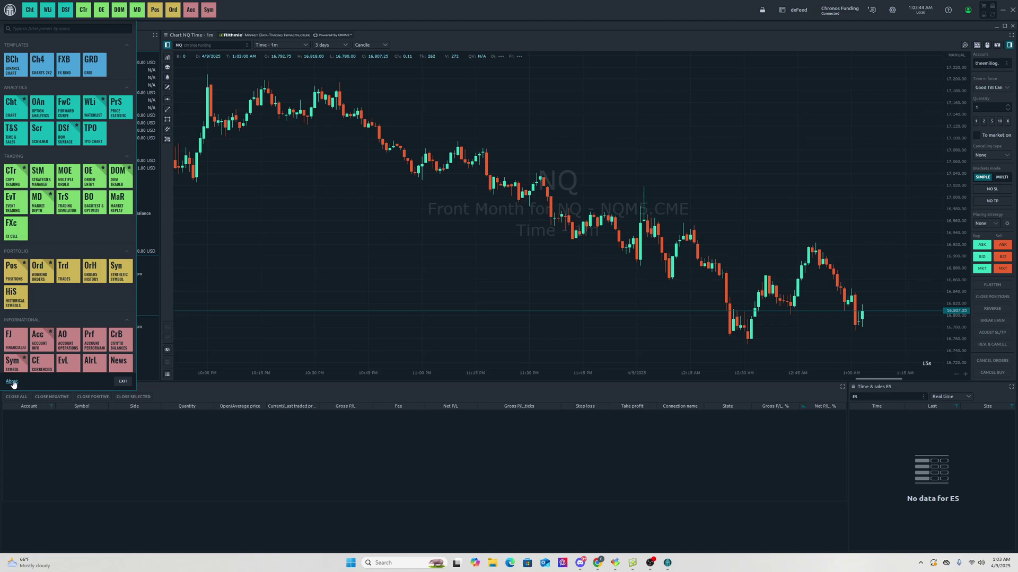
left_click(11, 381)
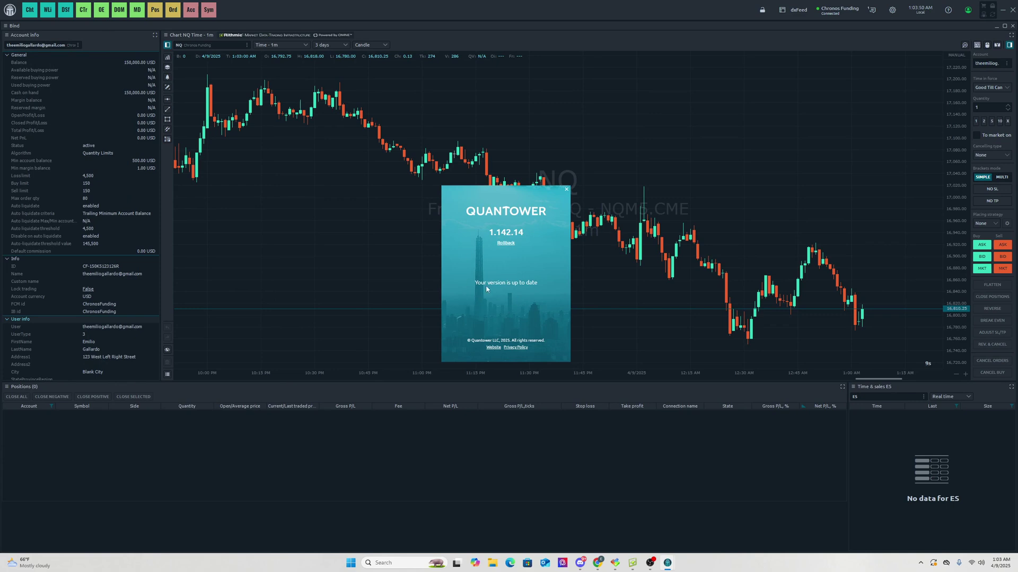
Close the About window, recheck the version information, and close it again
left_click(566, 189)
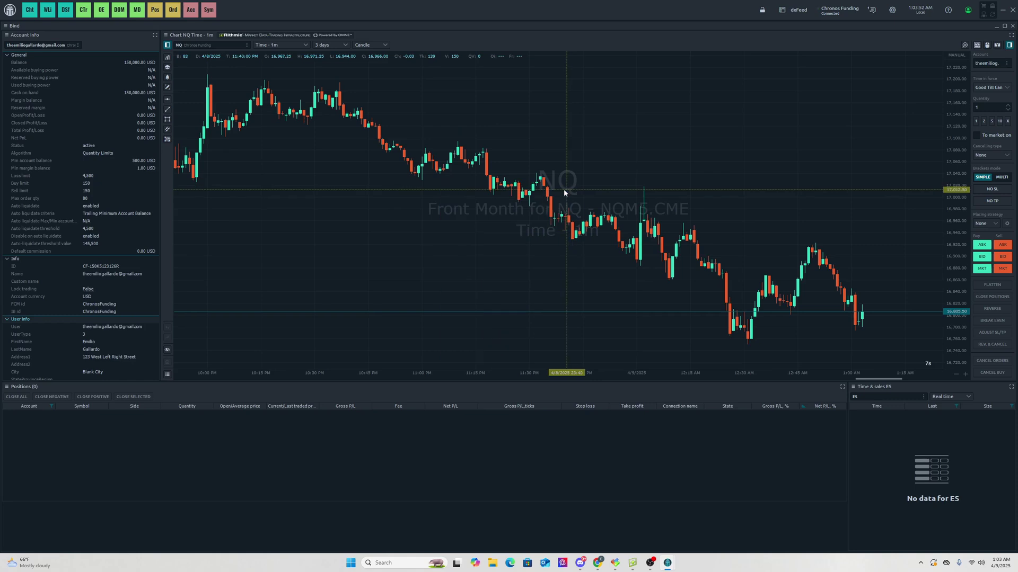
left_click(12, 12)
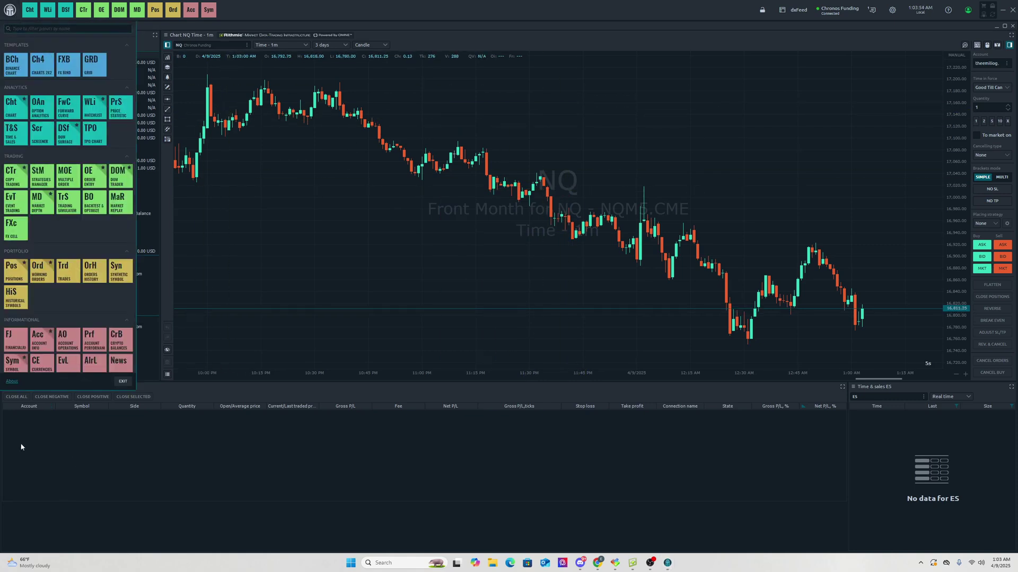
left_click(10, 381)
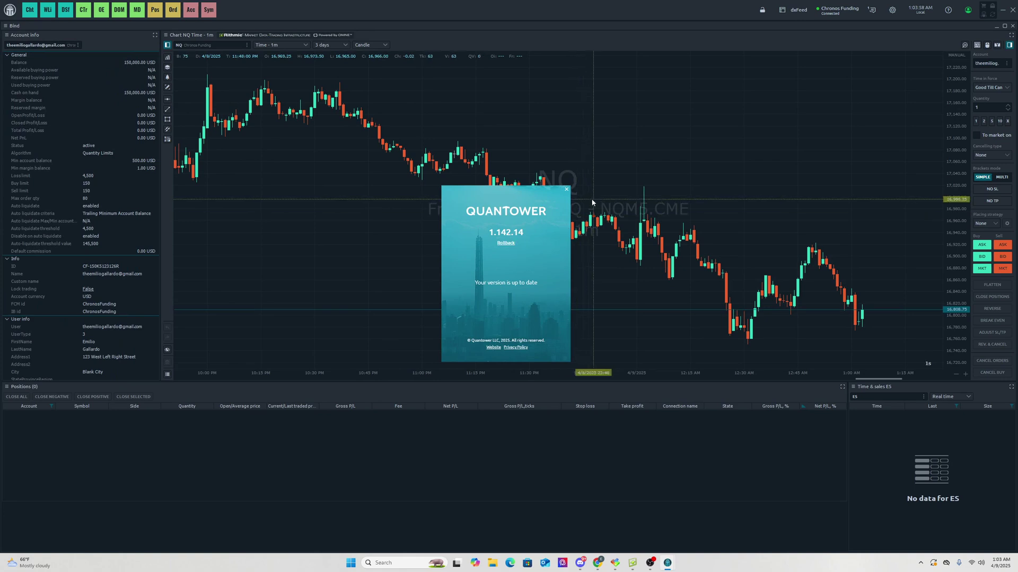
left_click(565, 190)
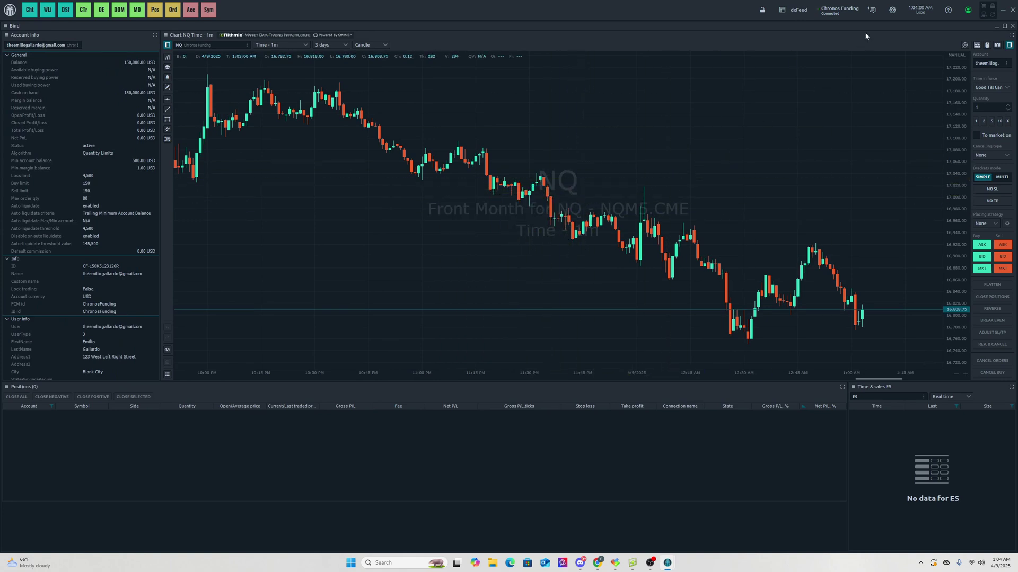
Glance at General settings, then show the connections window with Chronos Funding connected
left_click(892, 10)
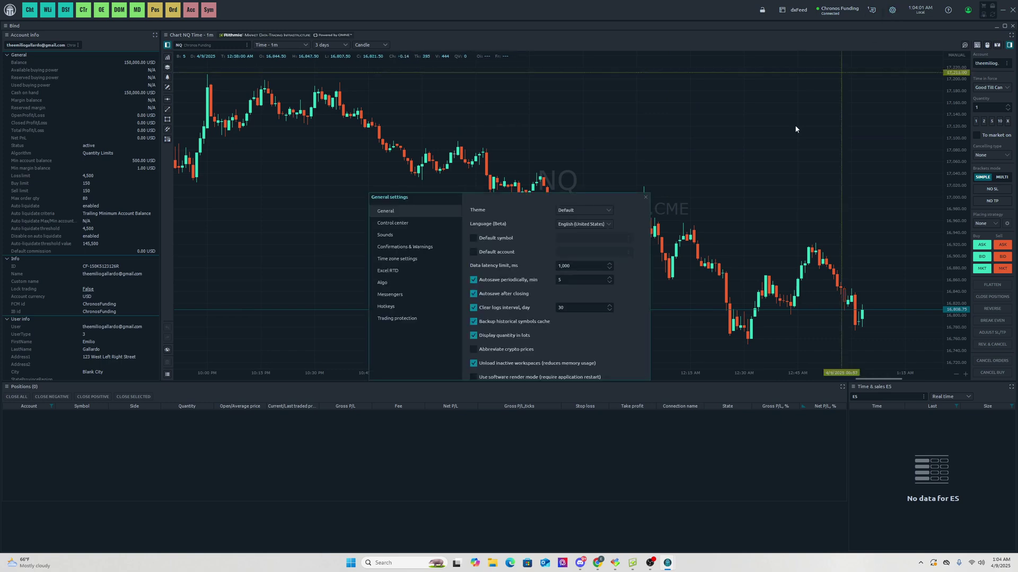
left_click(645, 197)
left_click(840, 11)
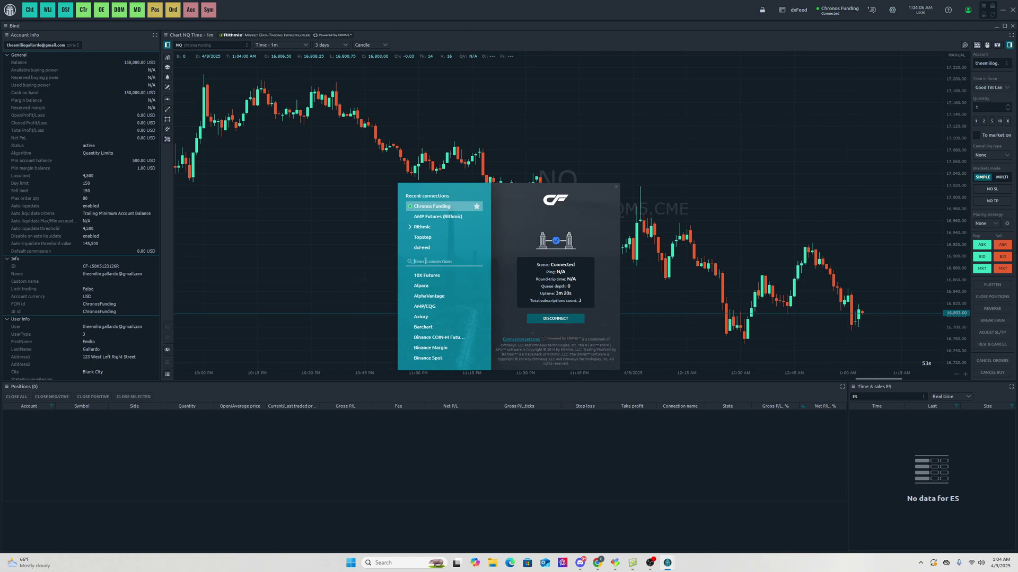
Search connections for 'chronos', then disconnect and reconnect Chronos Funding on the paper trading server
type("chronos")
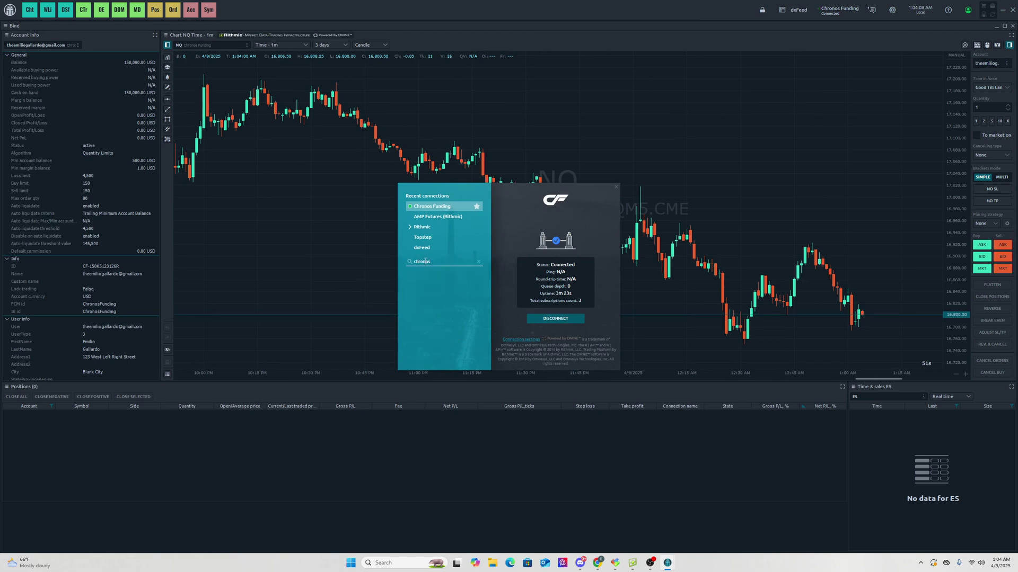
left_click(479, 261)
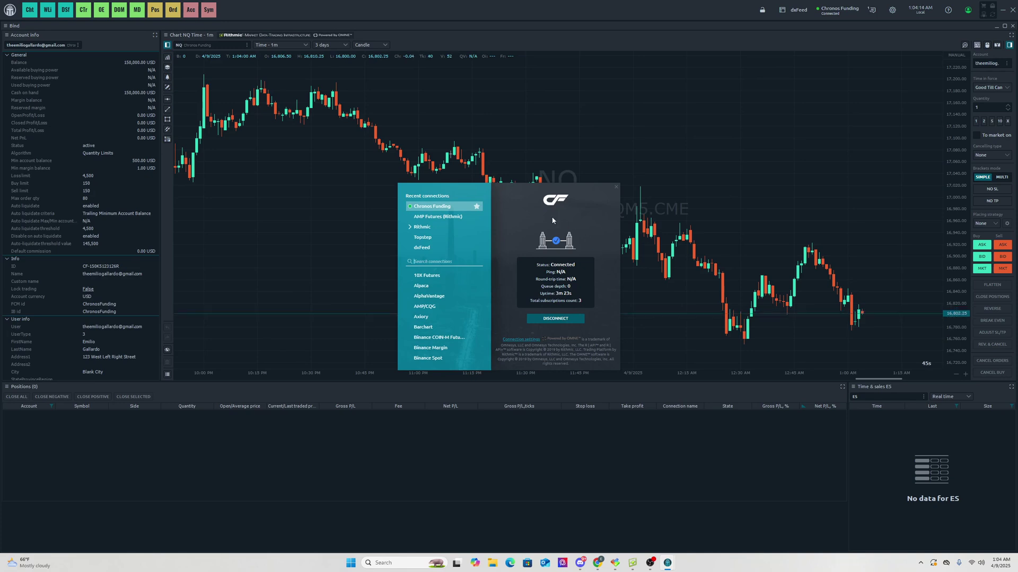
left_click(555, 318)
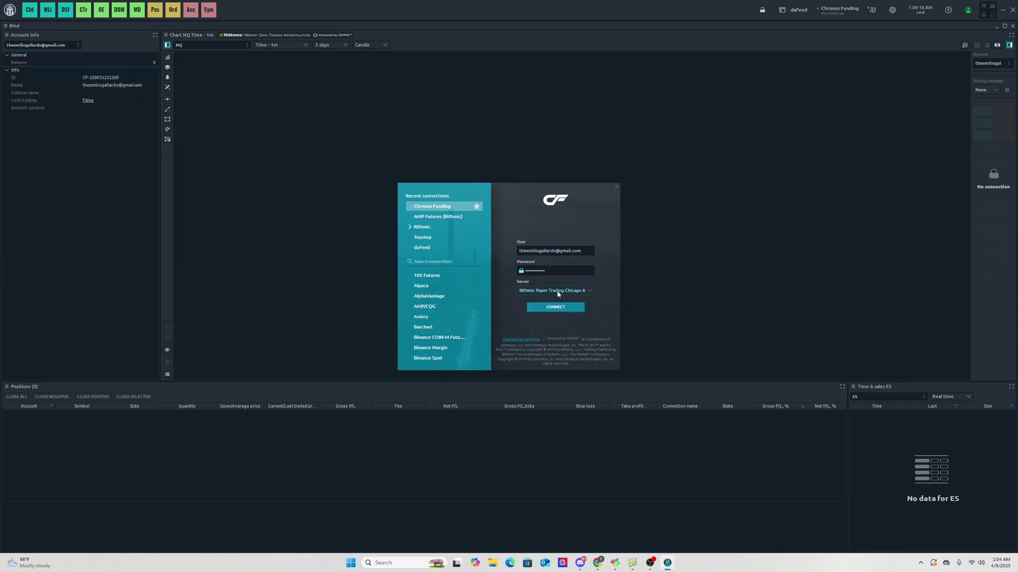
left_click(542, 291)
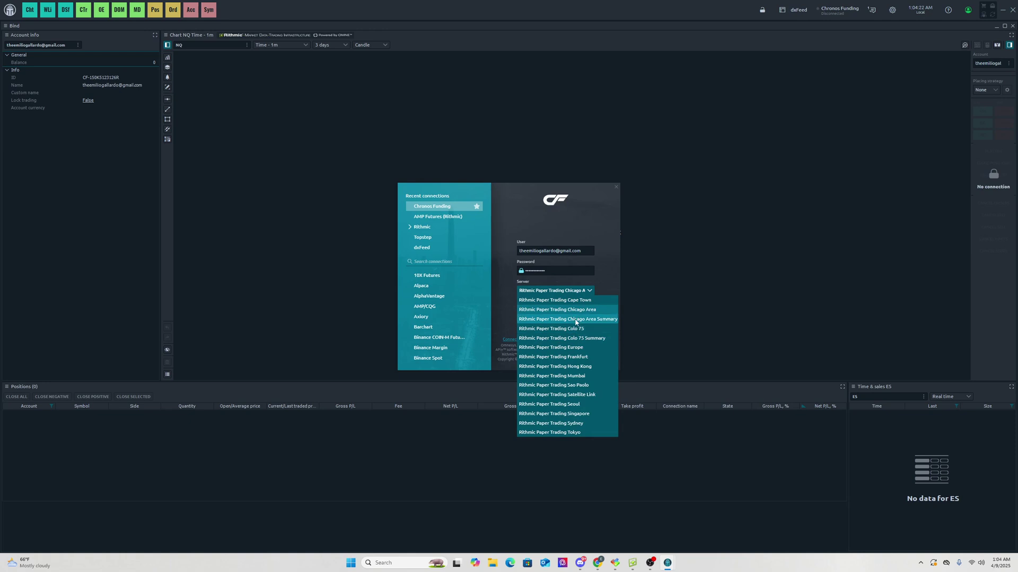
left_click(575, 311)
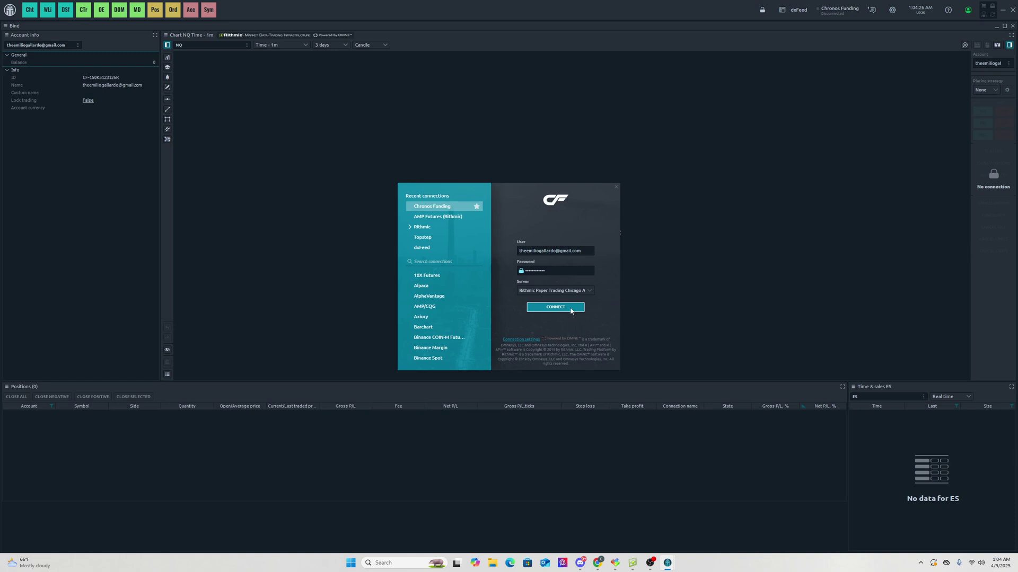
left_click(571, 309)
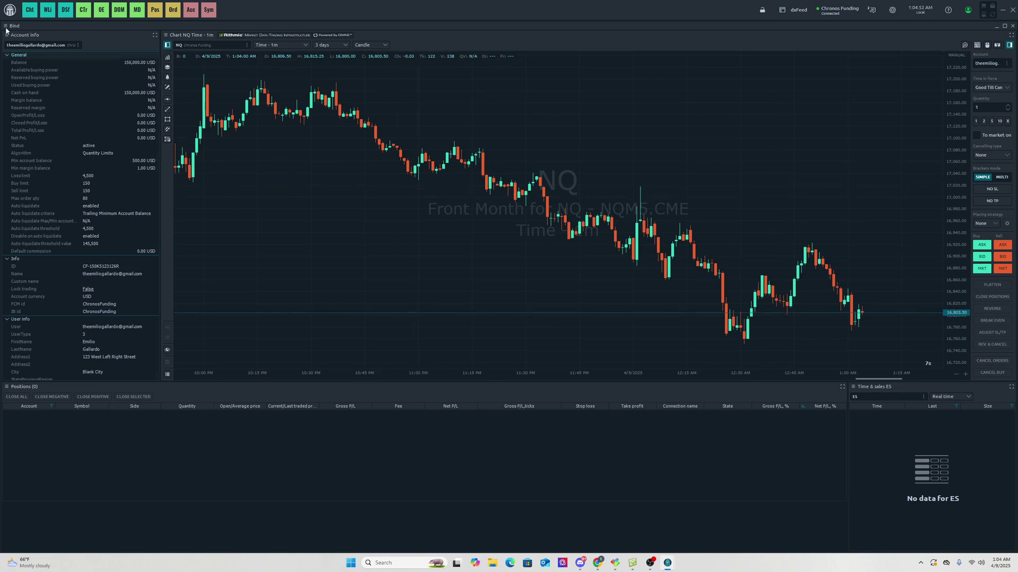
Move the Bind group window, unbind its panels, and reposition the NQ chart window
mouse_move(37, 32)
left_mouse_down()
mouse_move(32, 42)
mouse_move(122, 83)
mouse_move(125, 140)
mouse_move(32, 33)
left_mouse_up()
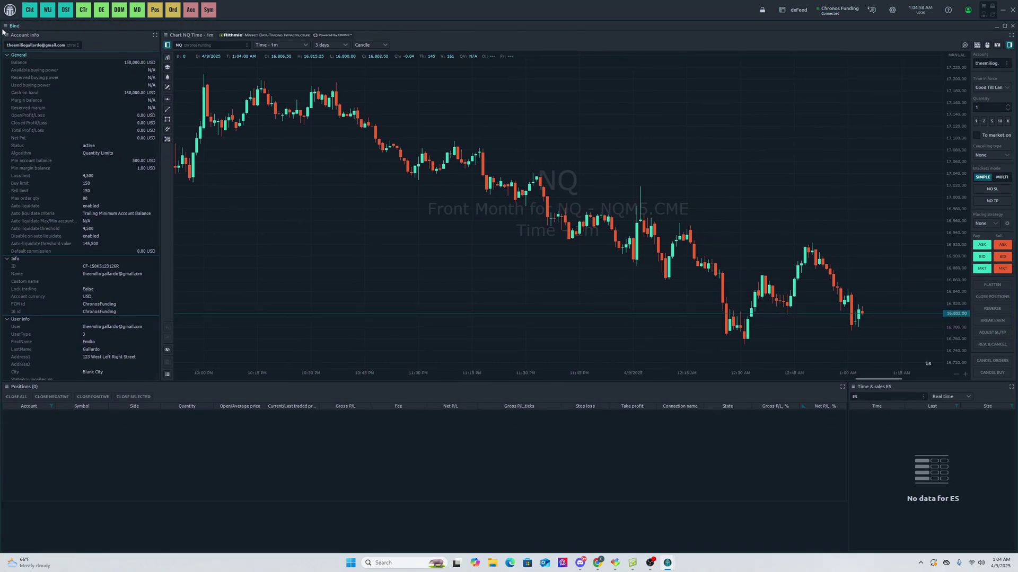
left_click(6, 26)
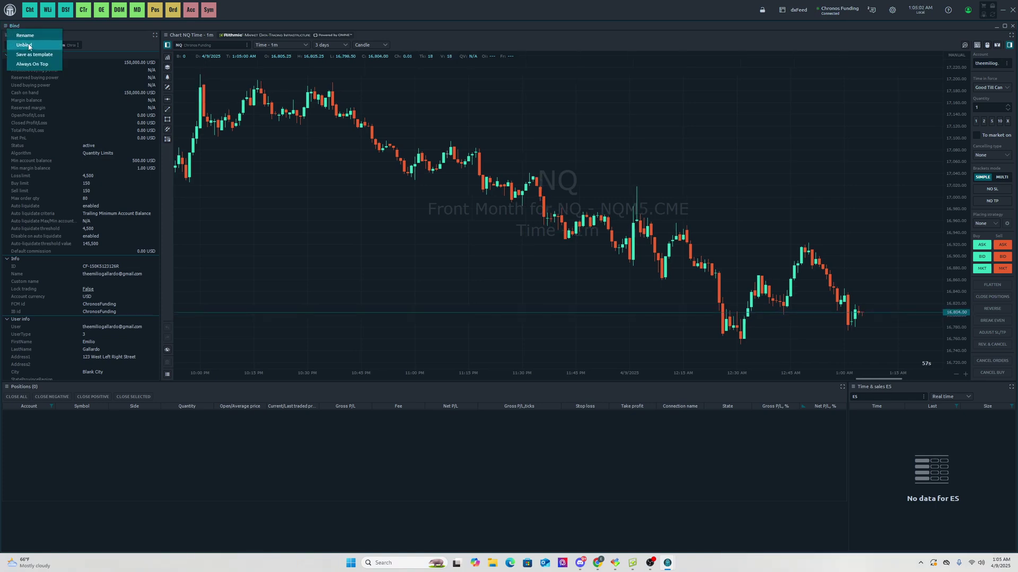
left_click(29, 46)
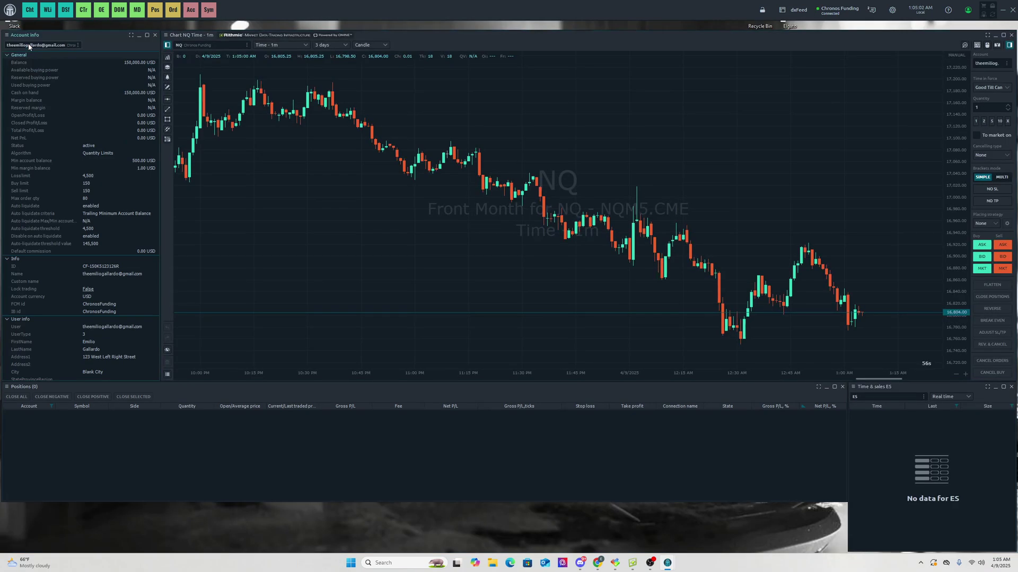
left_click(167, 35)
left_click(205, 70)
left_click_drag(383, 38, 304, 68)
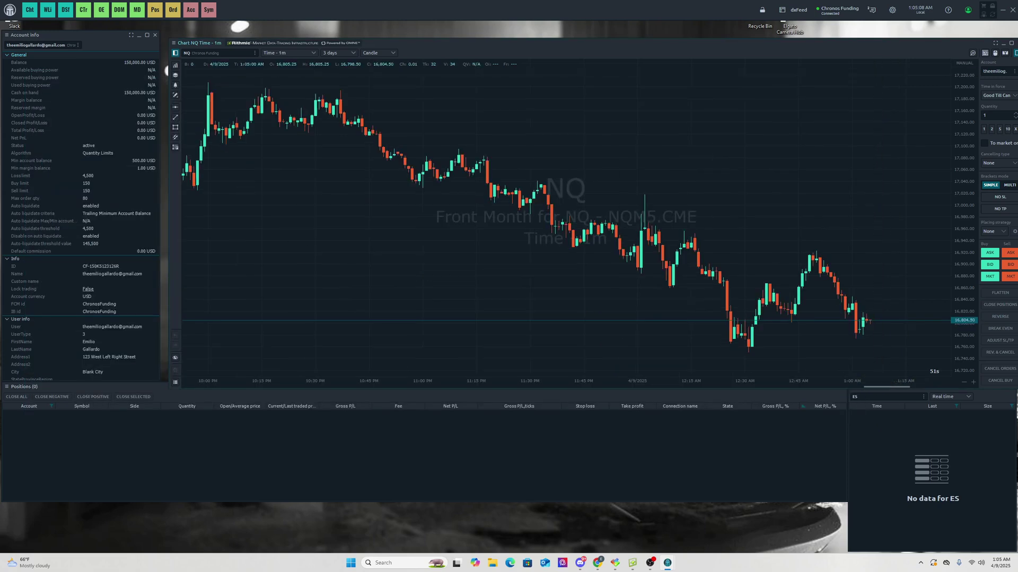
Close the NQ chart, Time & sales ES, Positions and Account info panels
left_click(962, 42)
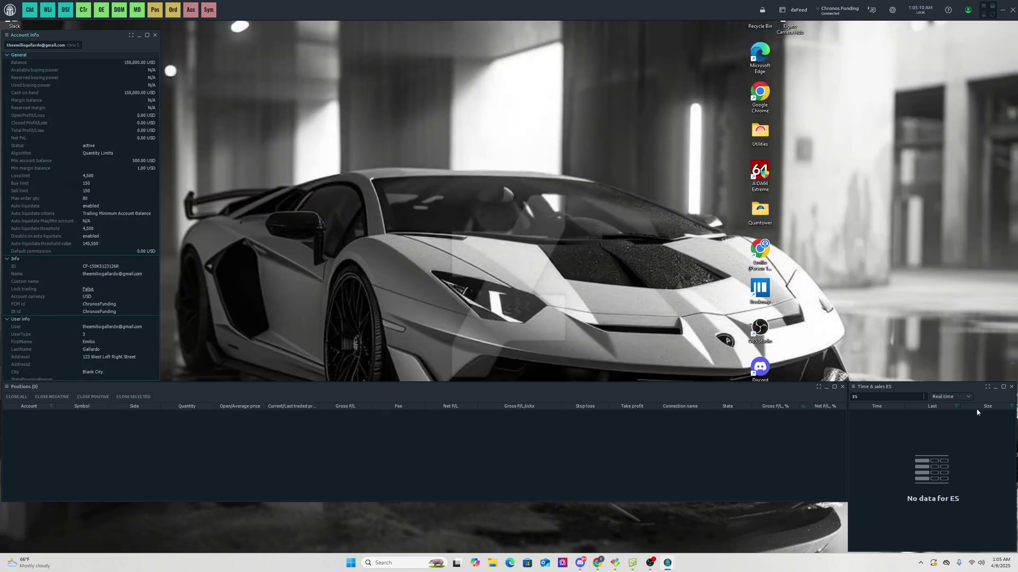
left_click(1011, 387)
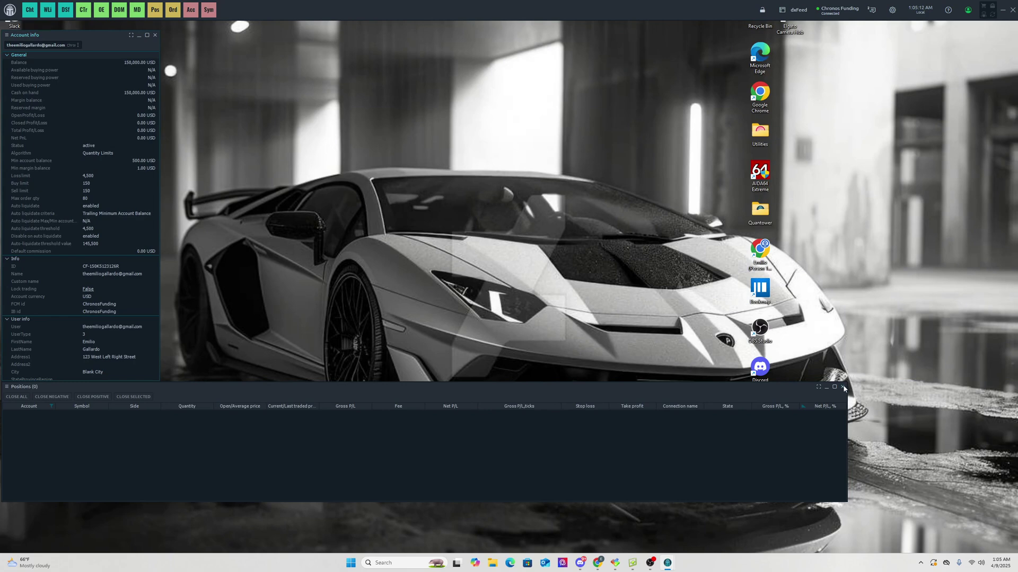
left_click(844, 388)
left_click(154, 35)
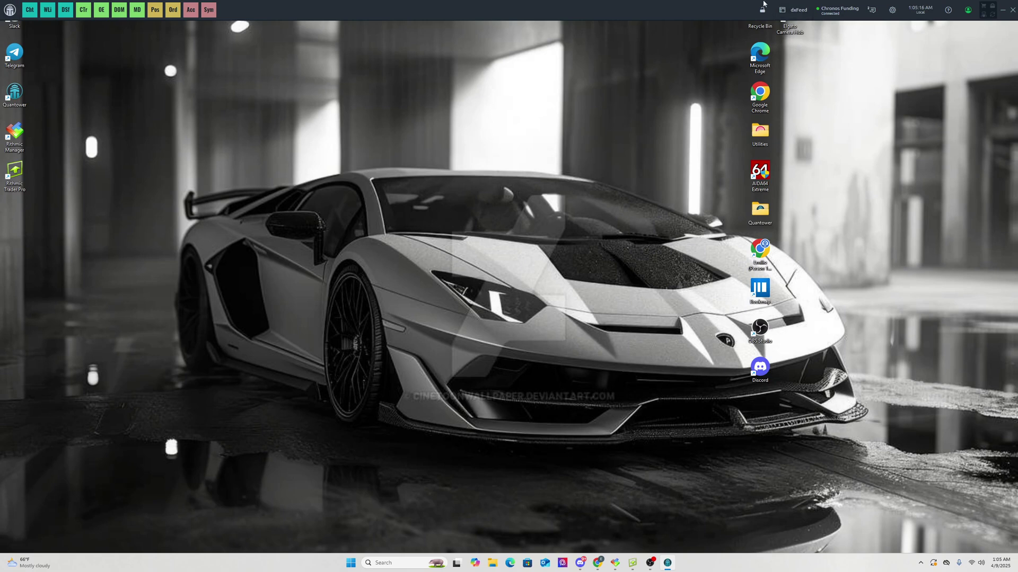
Add a new RTYM5 chart, stretch it across the upper screen, and show its order-entry panel
left_click(10, 10)
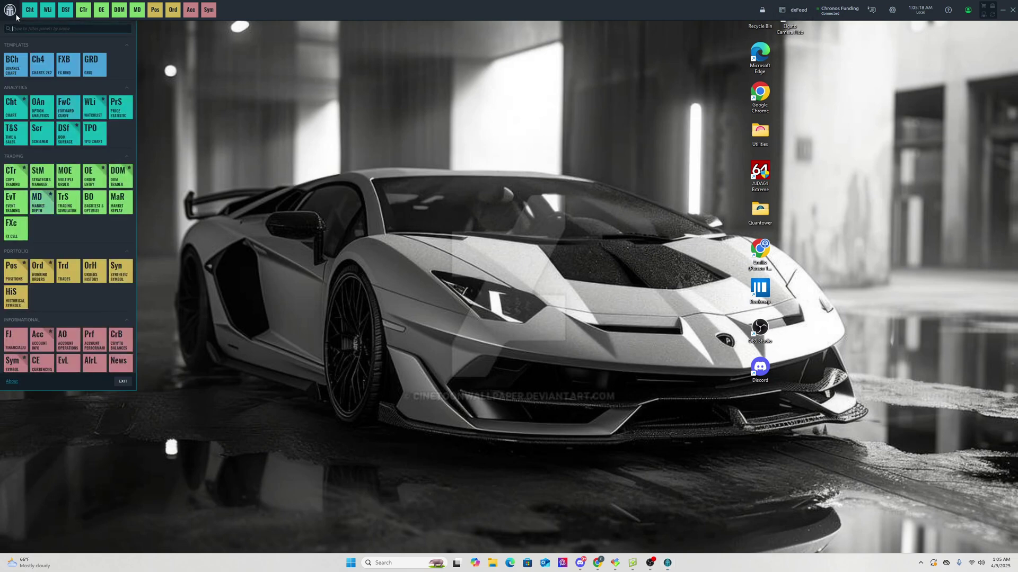
left_click(18, 110)
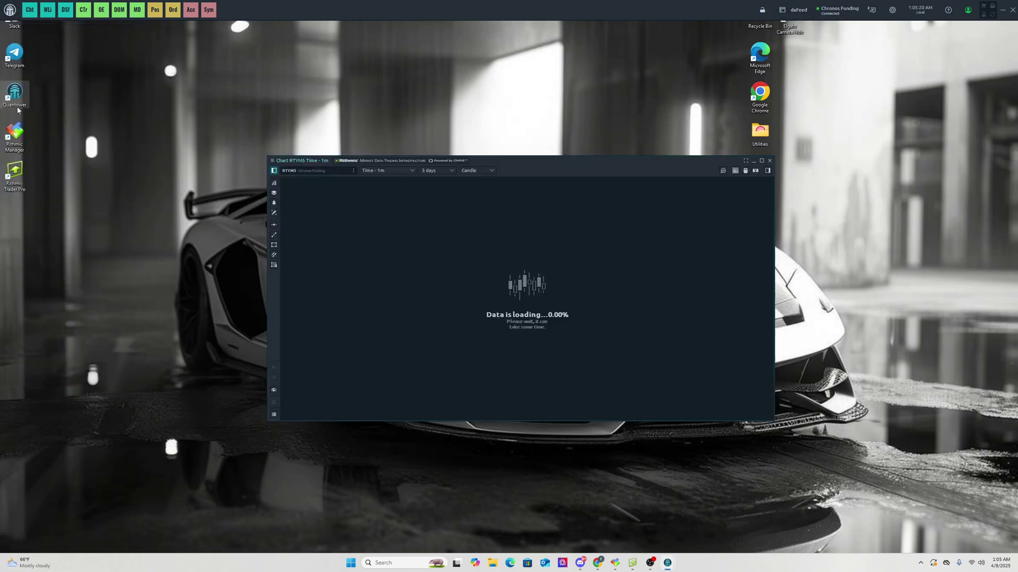
left_click_drag(534, 158, 417, 27)
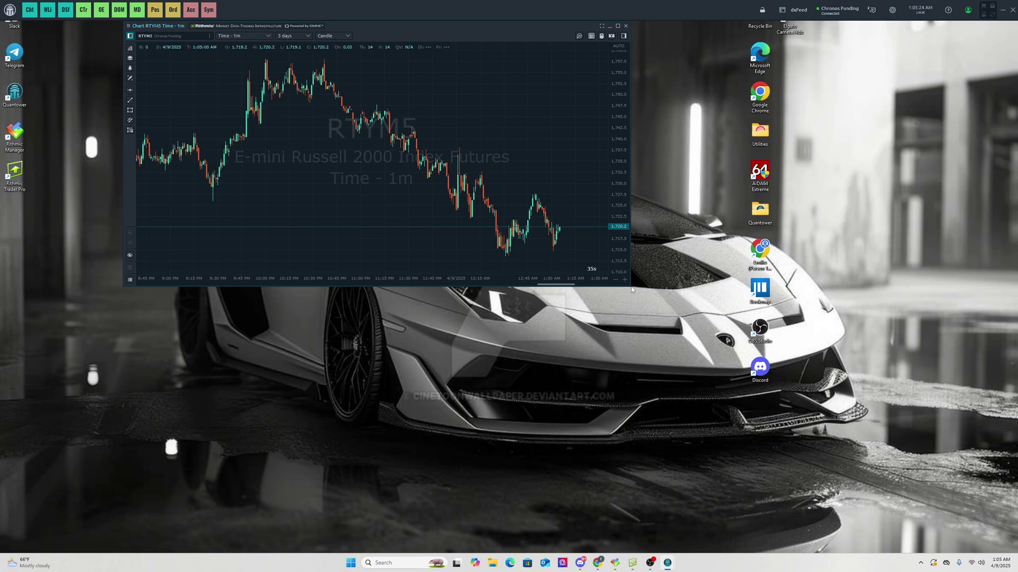
left_click_drag(628, 287, 725, 372)
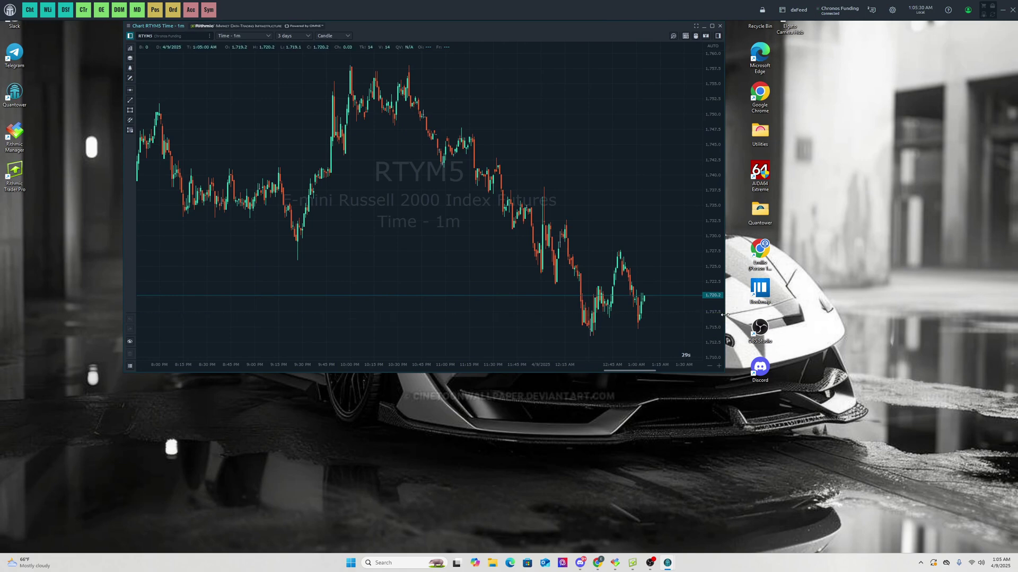
left_click_drag(724, 317, 877, 335)
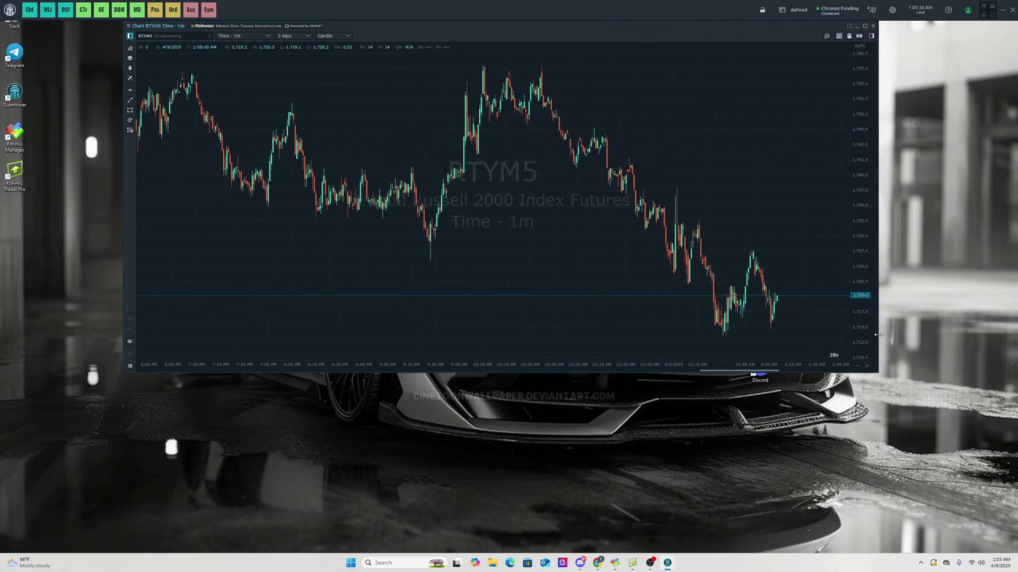
left_click(872, 36)
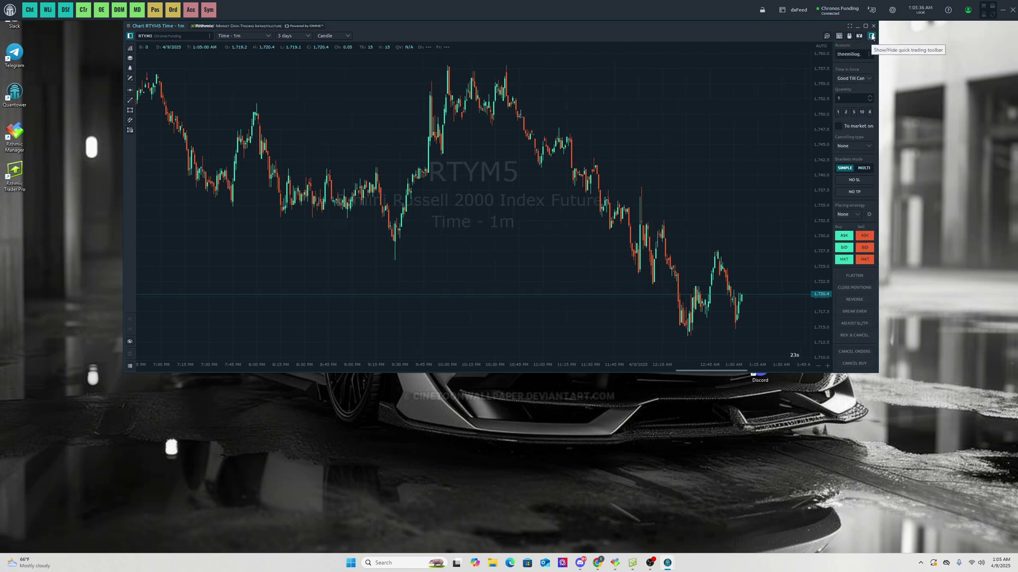
Browse the chart's instrument list, expanding the ES group, and filter it to futures only
left_click(159, 36)
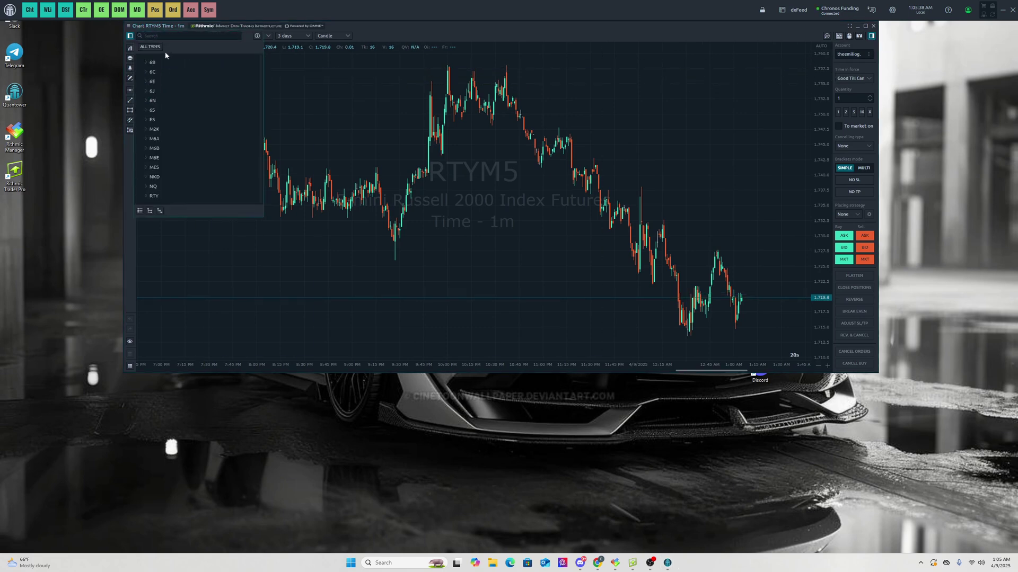
left_click(162, 120)
left_click(166, 139)
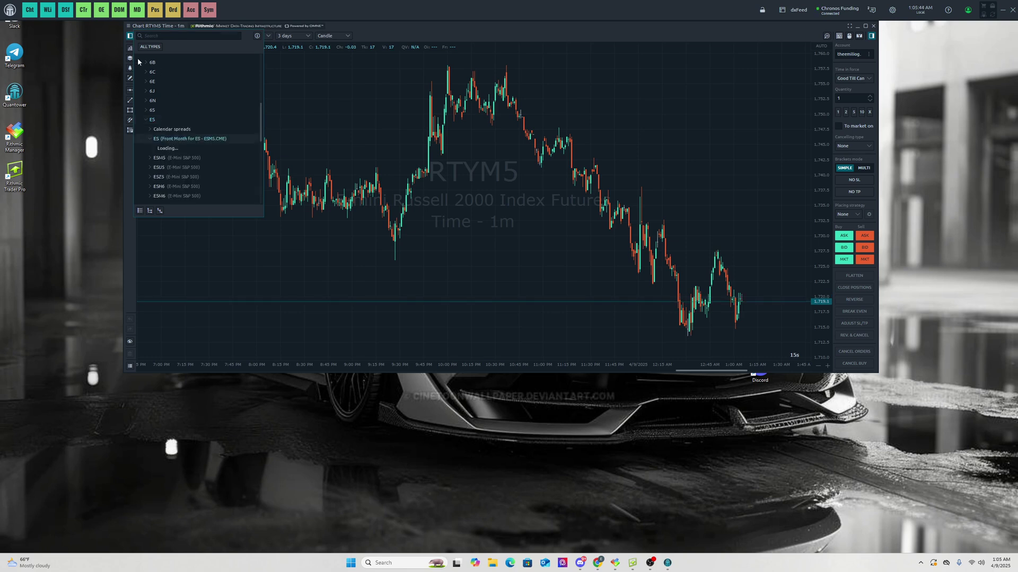
left_click(295, 108)
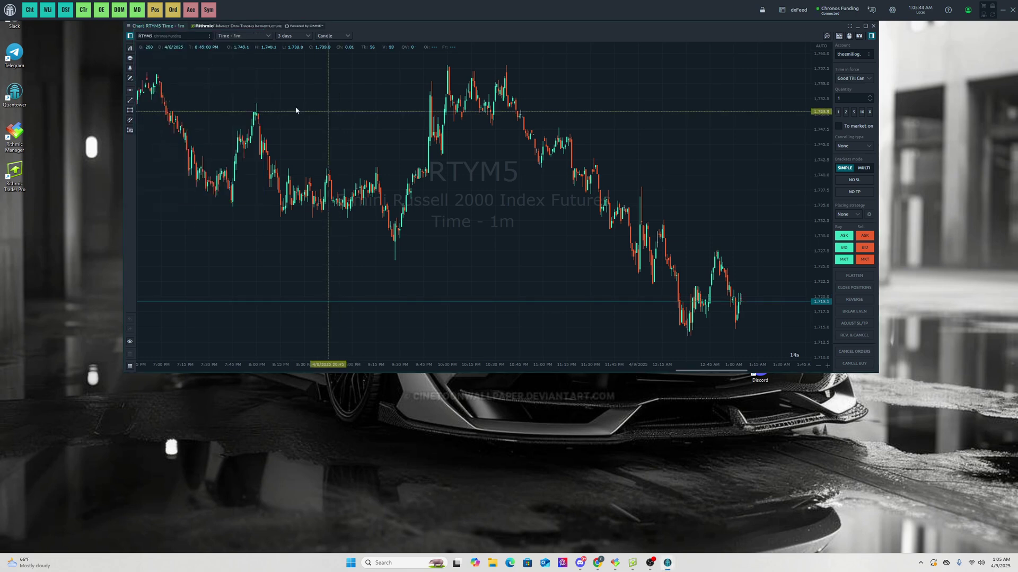
left_click(183, 37)
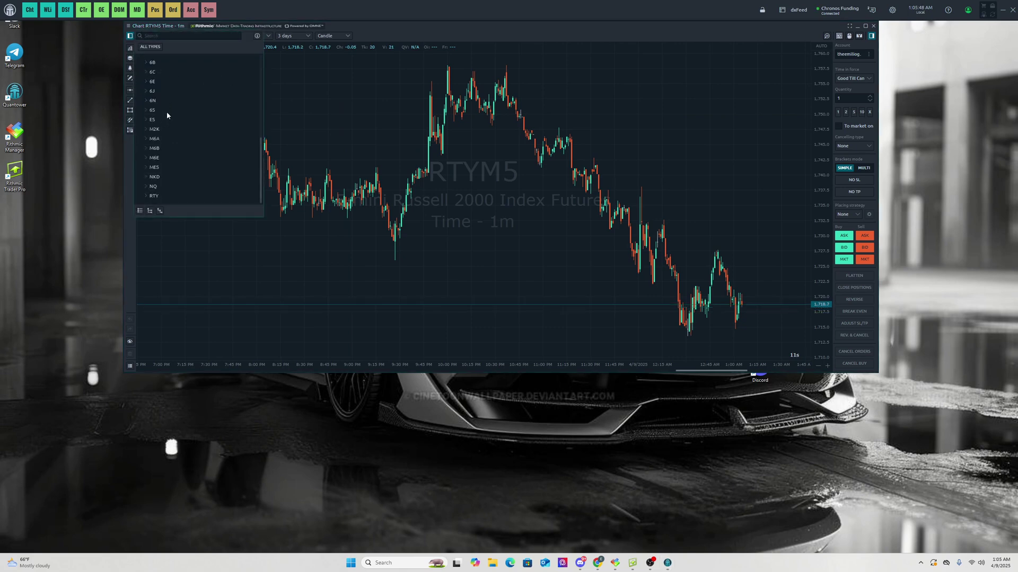
scroll(167, 114, "up", 3)
left_click(153, 46)
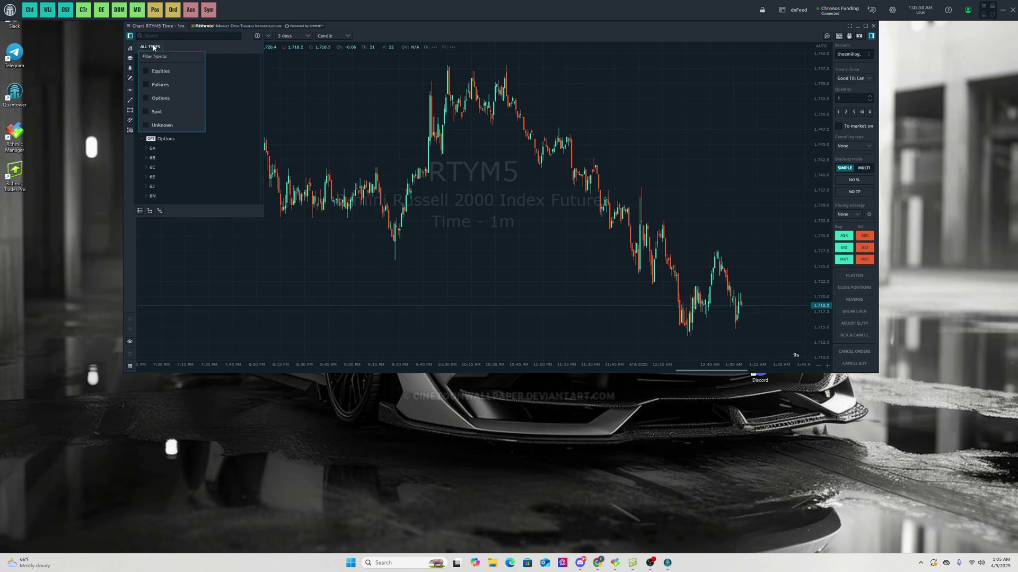
left_click(158, 84)
left_click(211, 62)
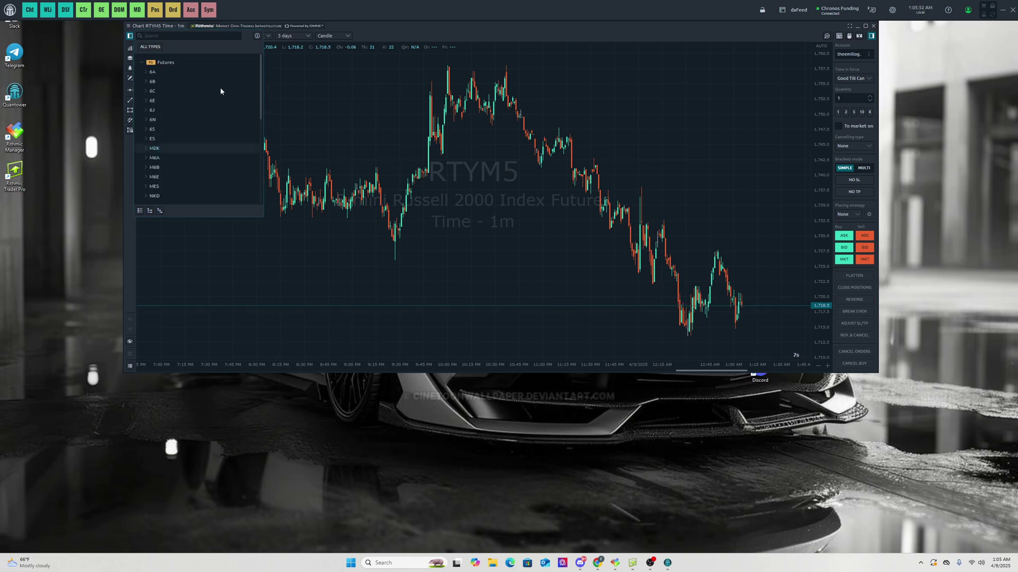
Load the ES front-month contract (ESM5.CME) into the chart from the Futures ES group
scroll(167, 132, "down", 1)
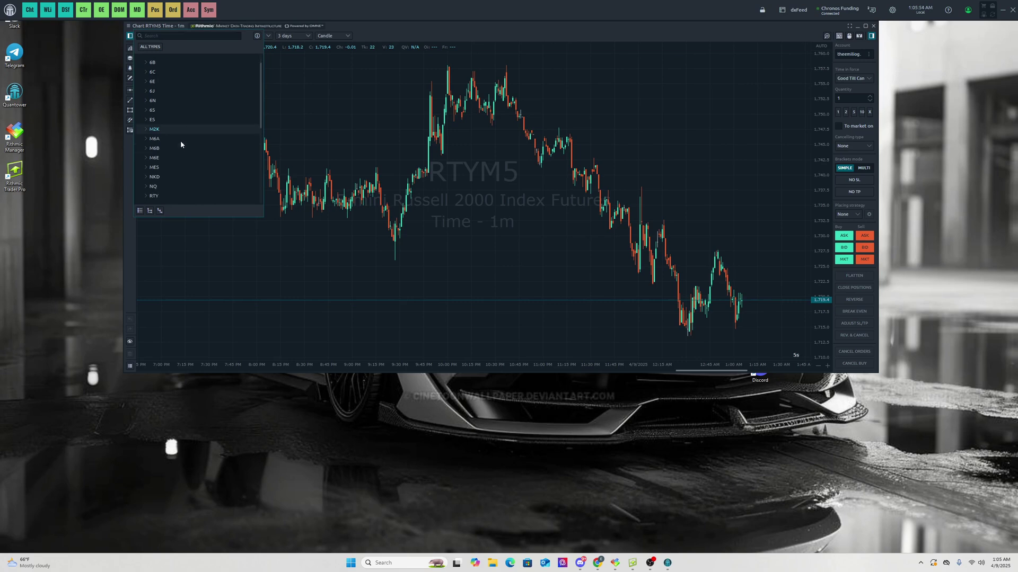
left_click(163, 121)
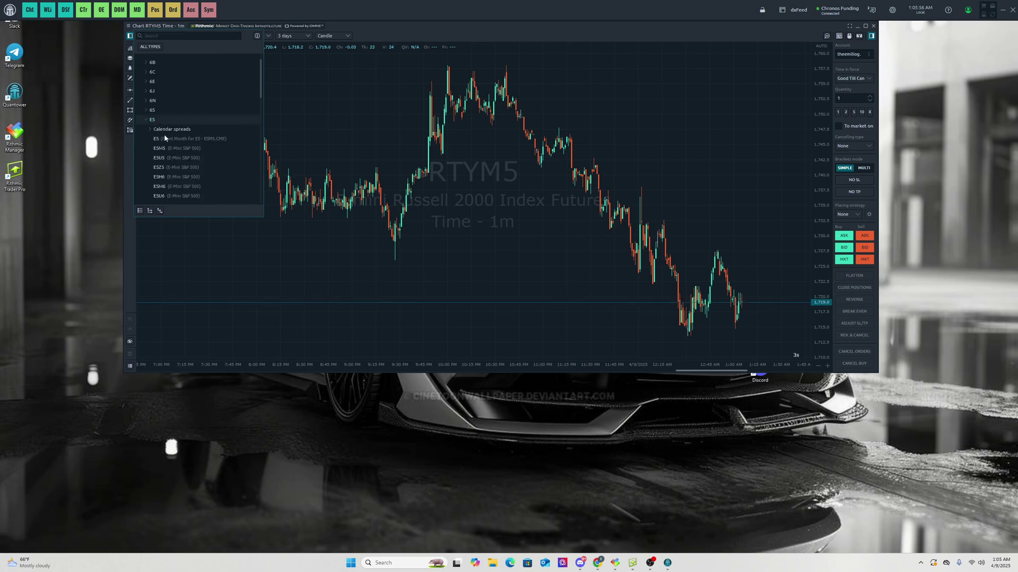
left_click(164, 137)
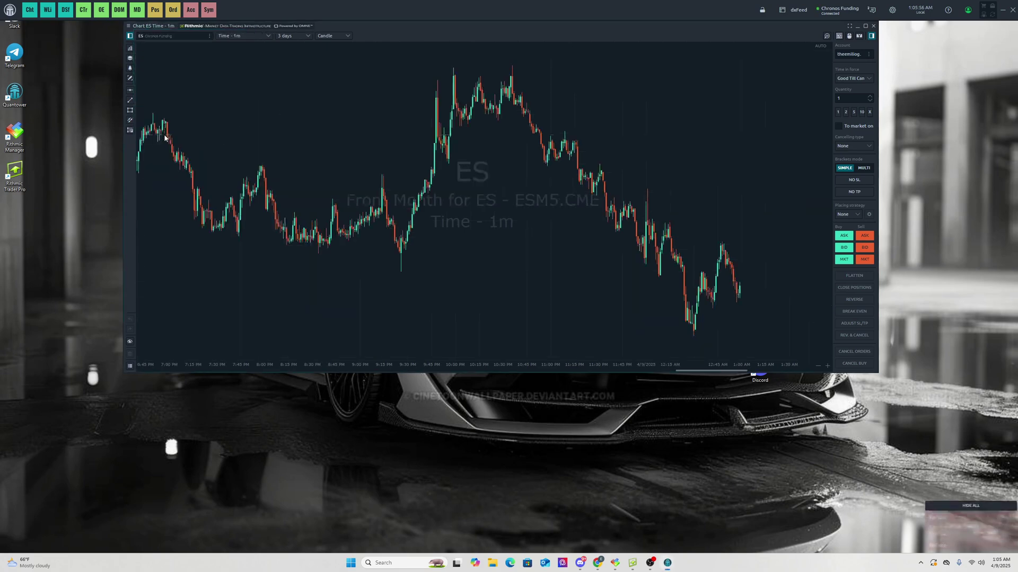
left_click(173, 36)
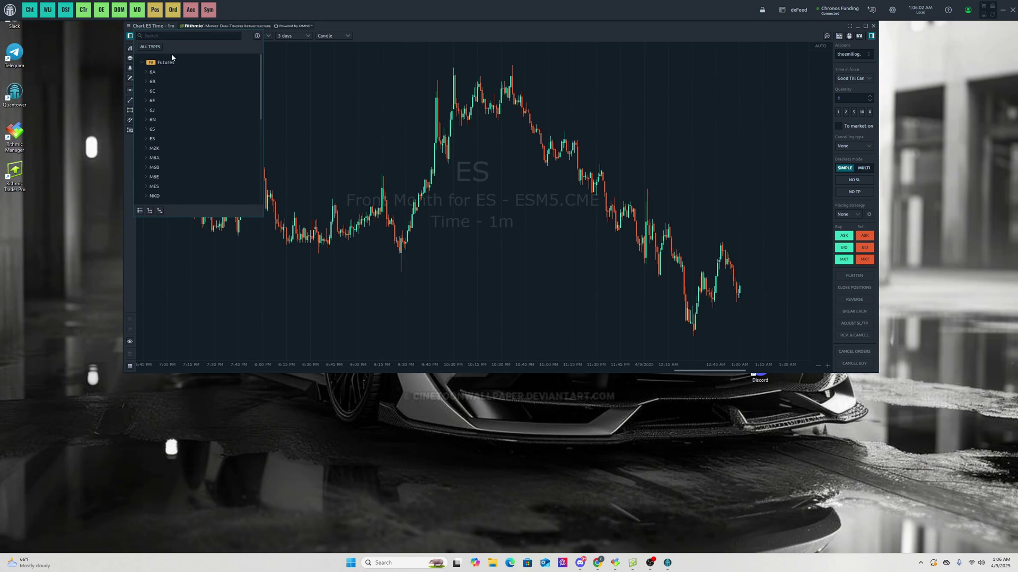
left_click(152, 138)
scroll(180, 142, "down", 1)
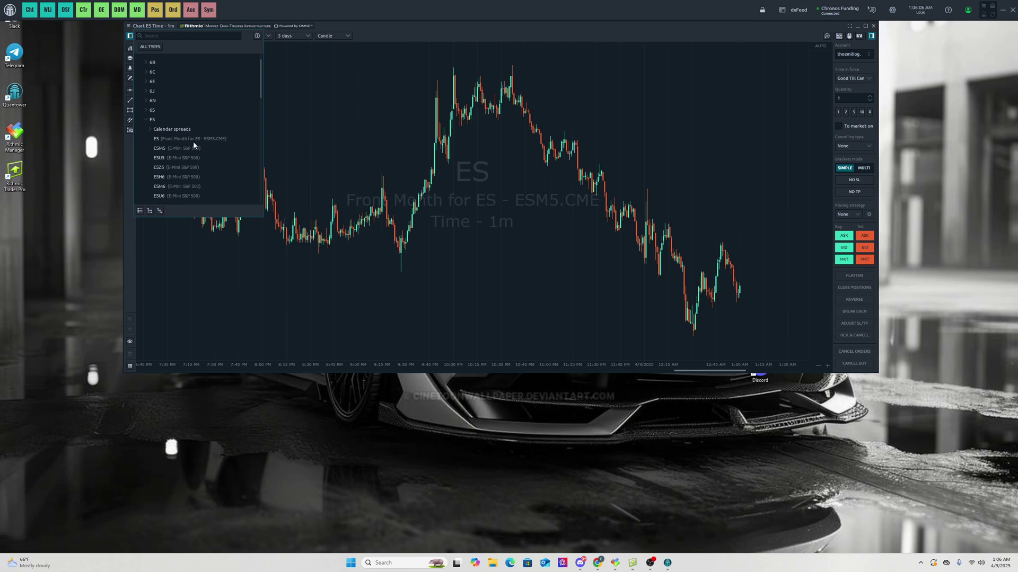
left_click(194, 137)
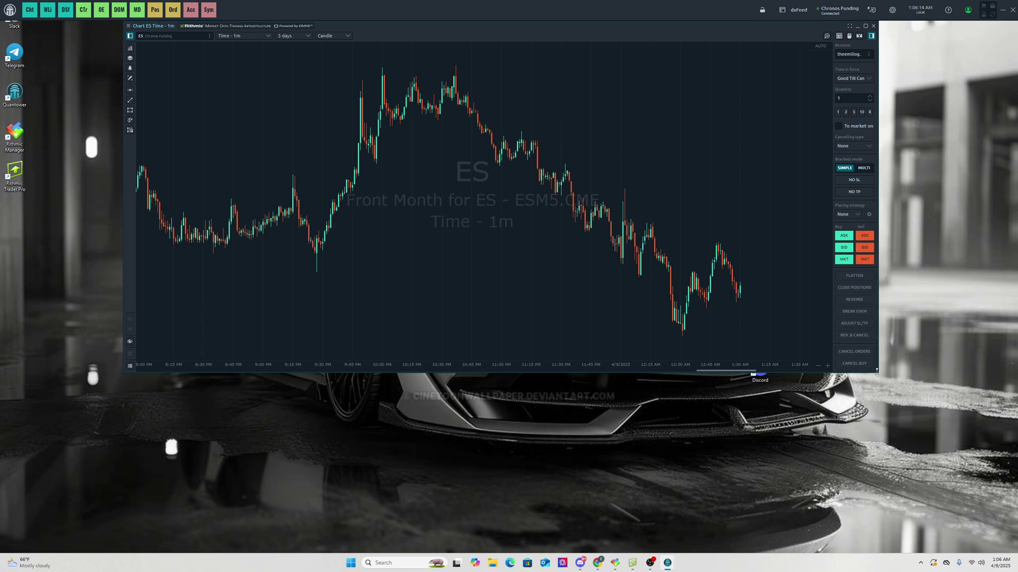
Enlarge the chart window, switch it to NQ front-month (NQM5.CME), and narrow it slightly
left_click_drag(877, 373, 974, 467)
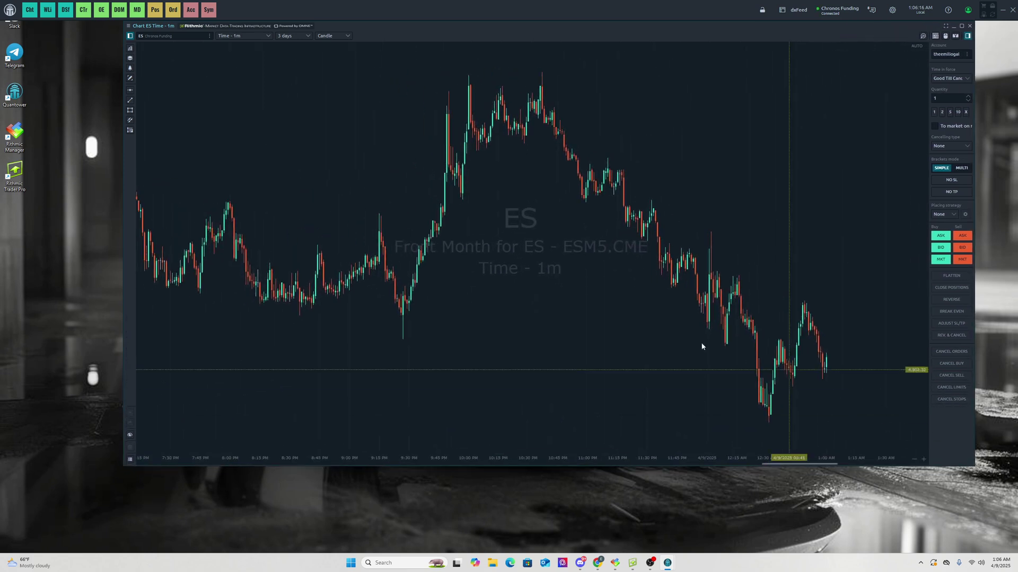
scroll(652, 328, "up", 2)
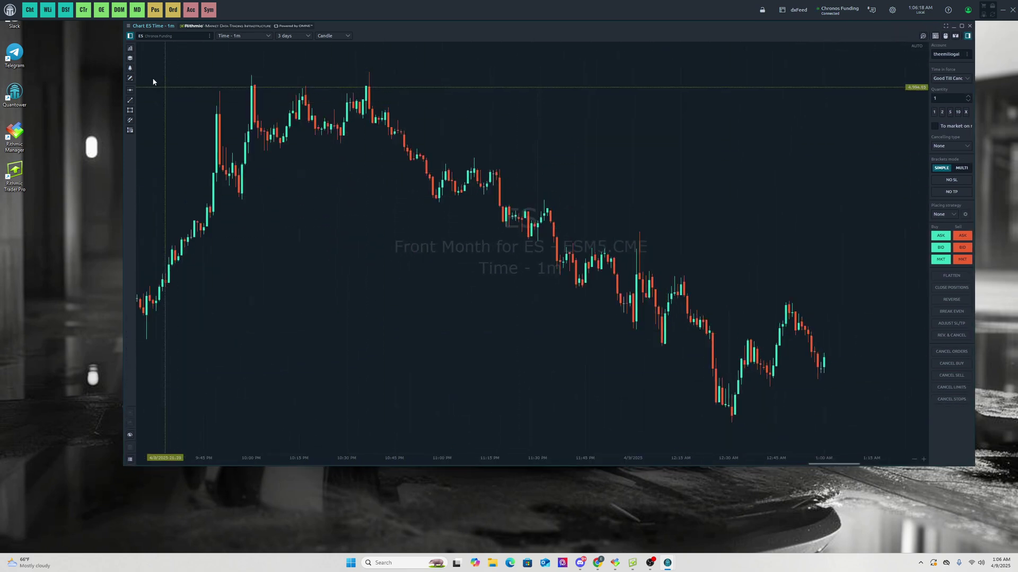
left_click(159, 36)
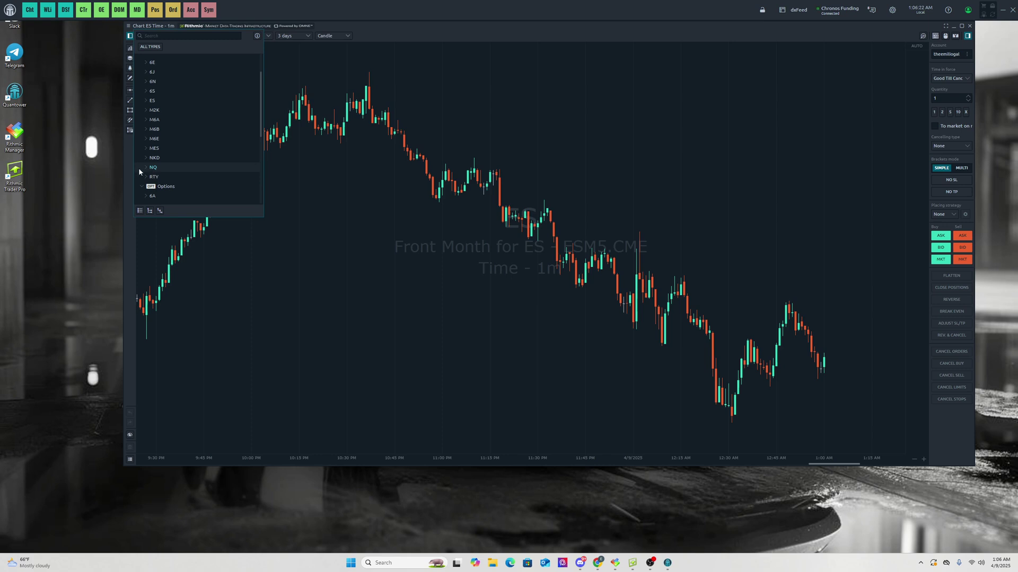
left_click(164, 186)
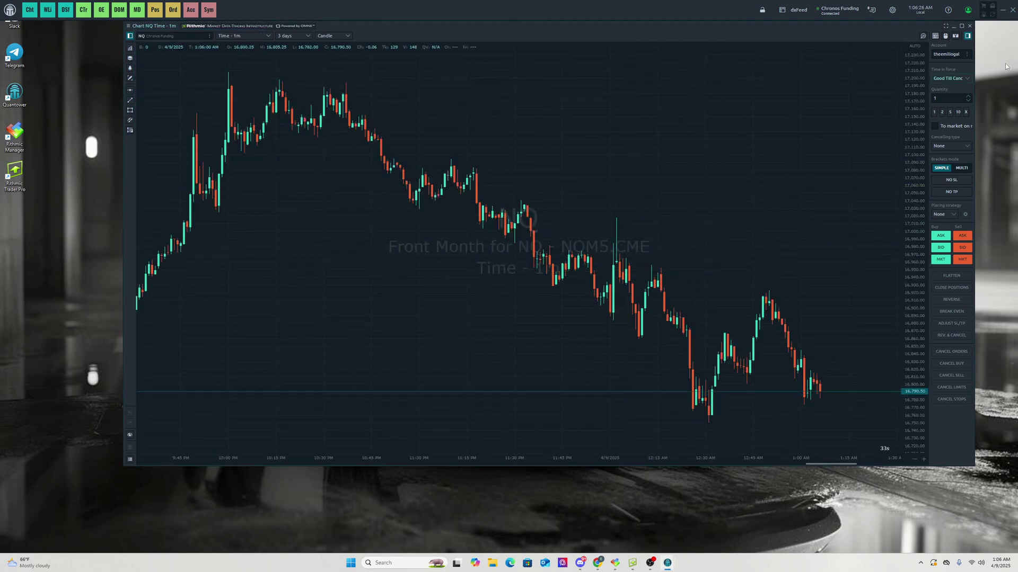
left_click_drag(972, 91, 917, 92)
Filter the panel list with 'cc' and add the Account Info panel showing the 150,000.00 USD balance
left_click(10, 10)
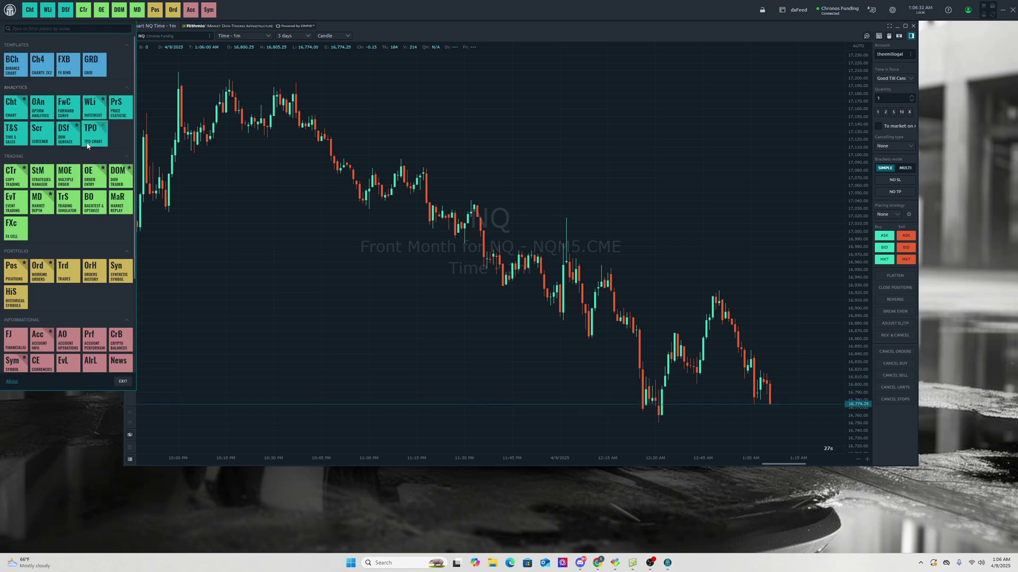
scroll(52, 216, "down", 2)
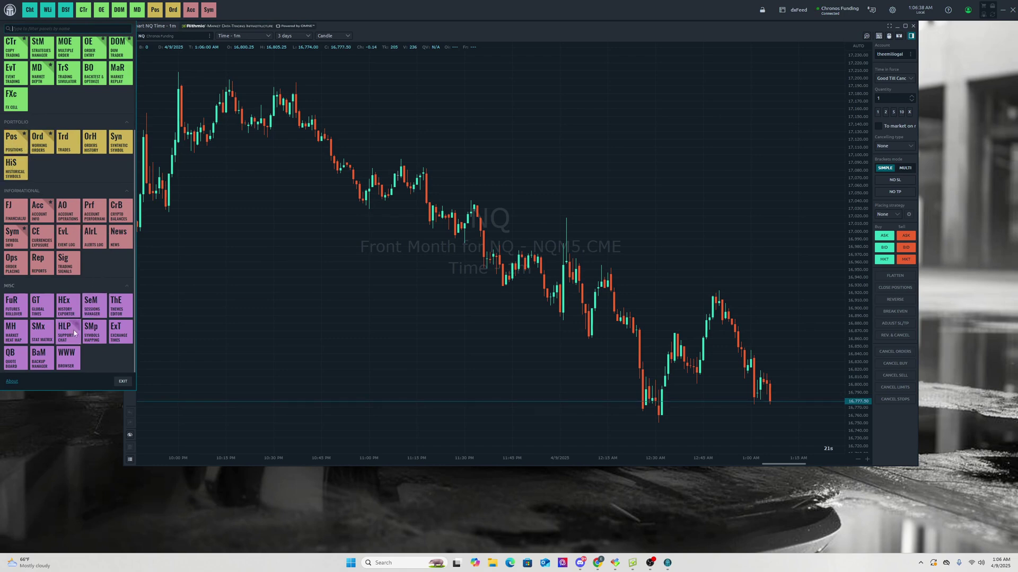
scroll(56, 164, "up", 2)
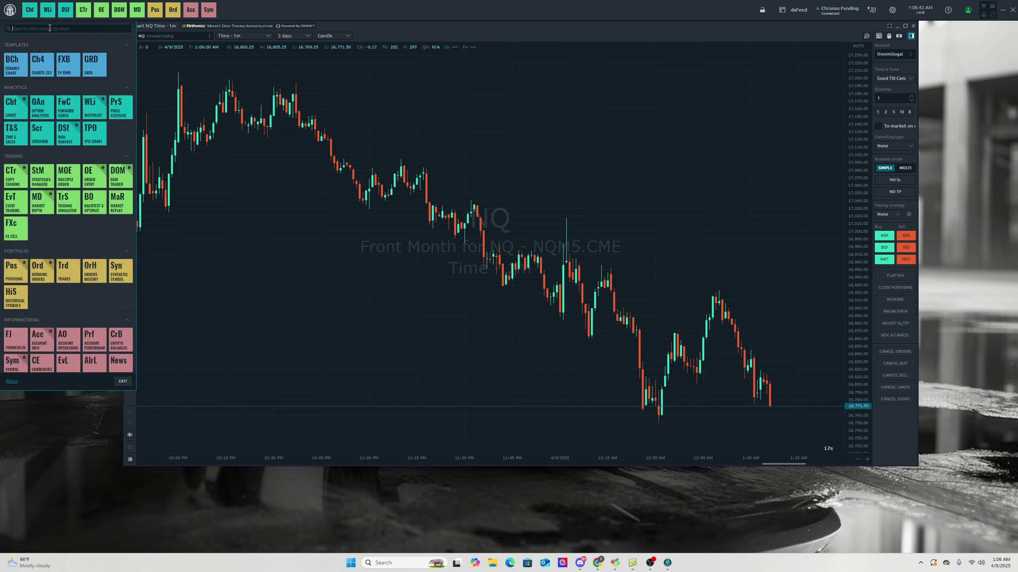
type("cc")
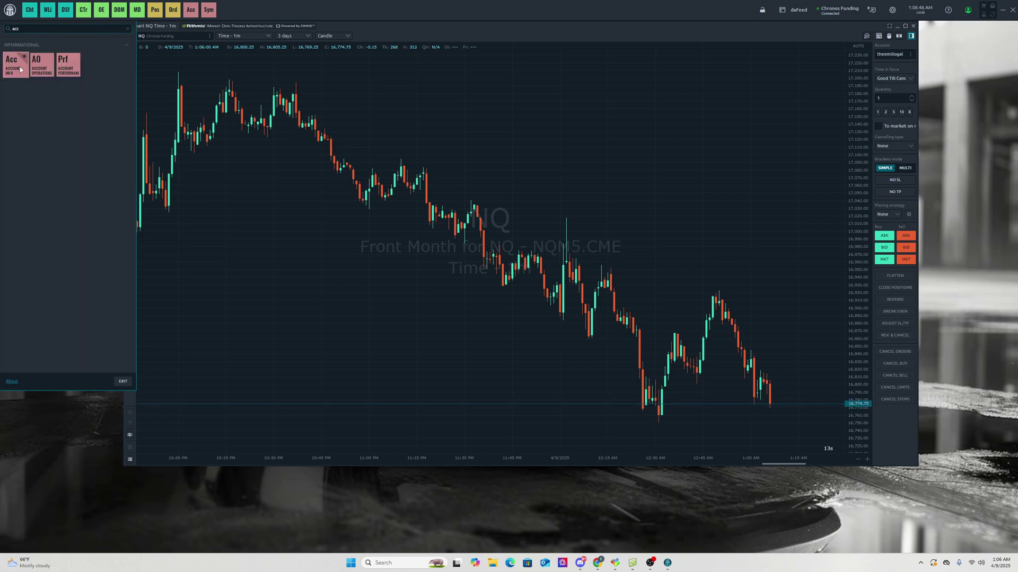
left_click(20, 69)
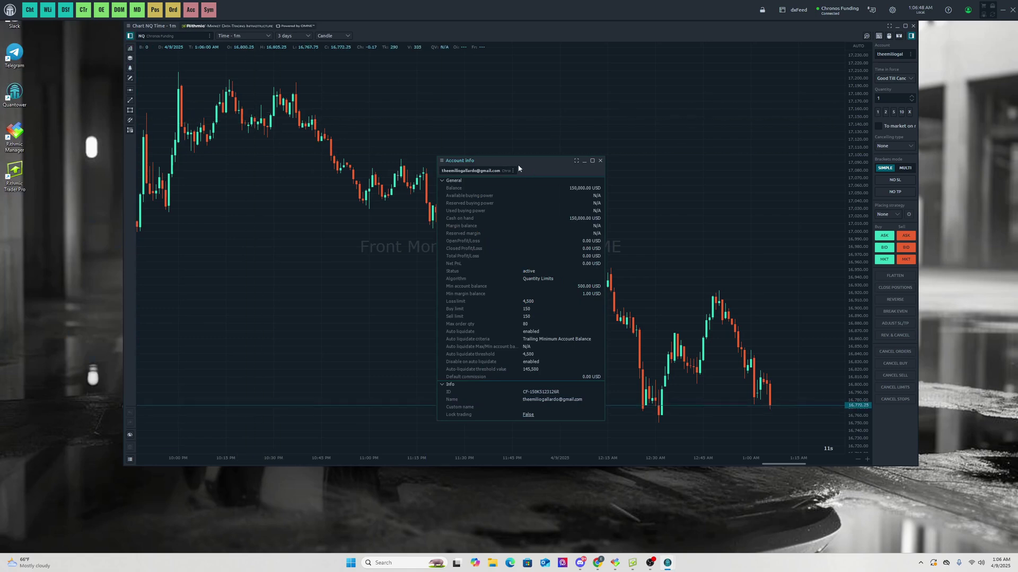
Move Account info to the top-left, lengthen it, and fit the chart window flush against it
left_click_drag(478, 160, 41, 23)
left_click_drag(161, 94, 122, 97)
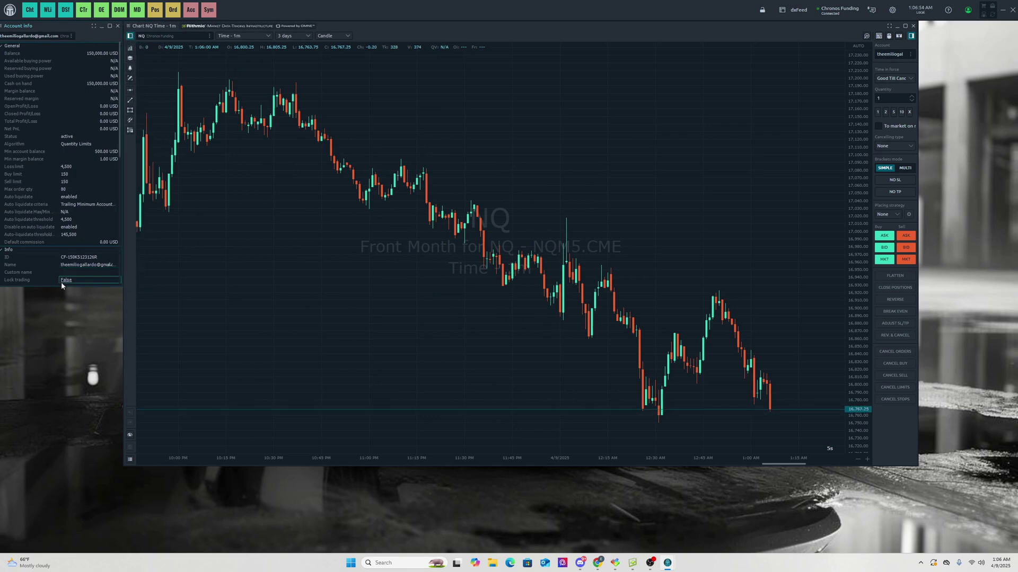
left_click_drag(62, 287, 53, 466)
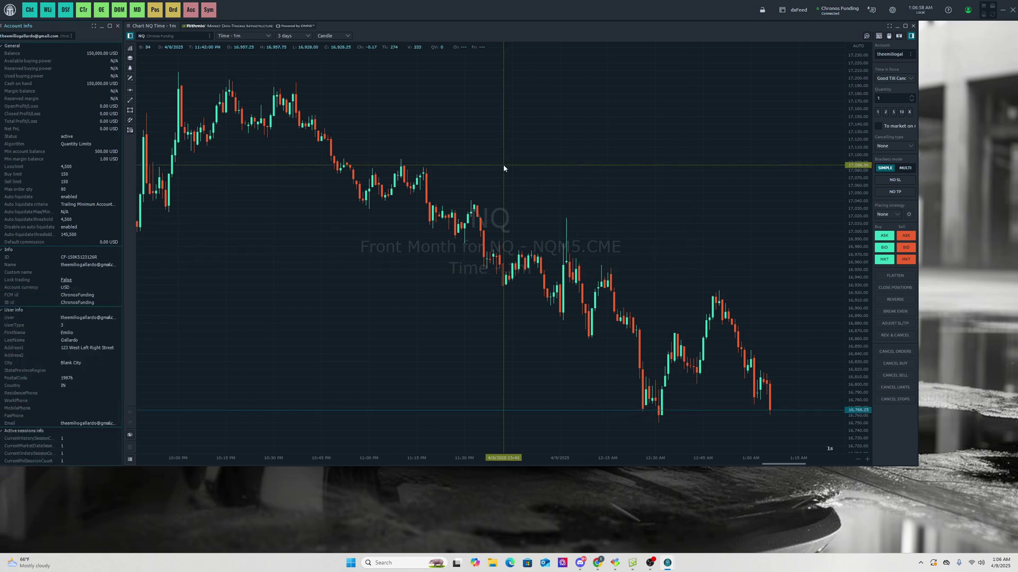
left_click_drag(432, 22, 442, 25)
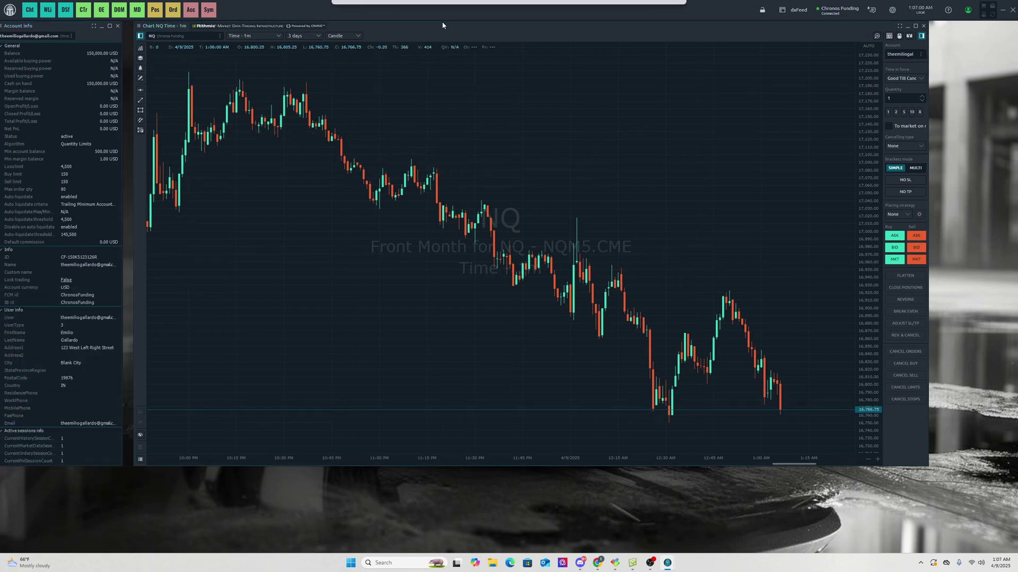
left_click_drag(63, 25, 108, 29)
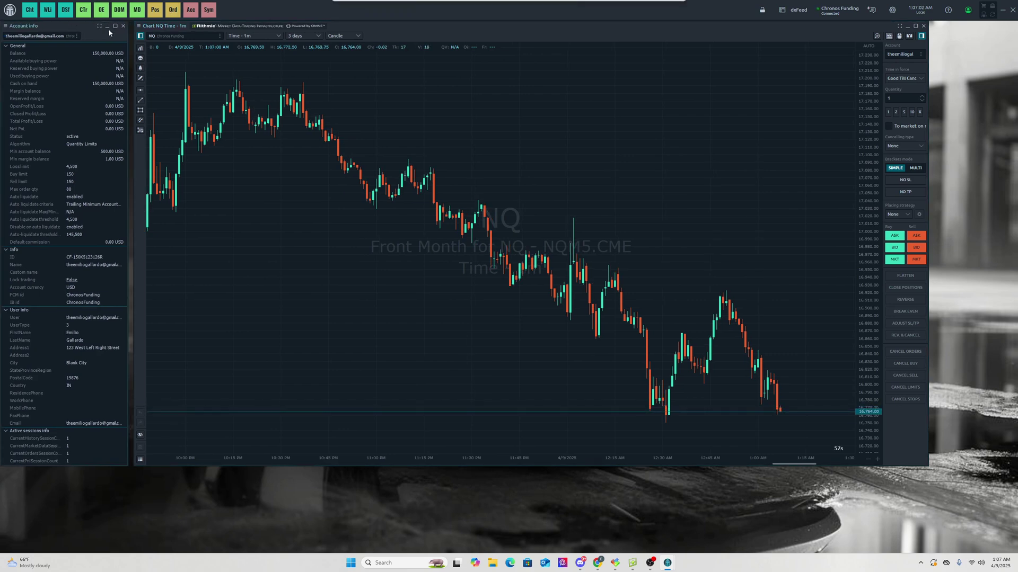
left_click_drag(134, 212, 129, 212)
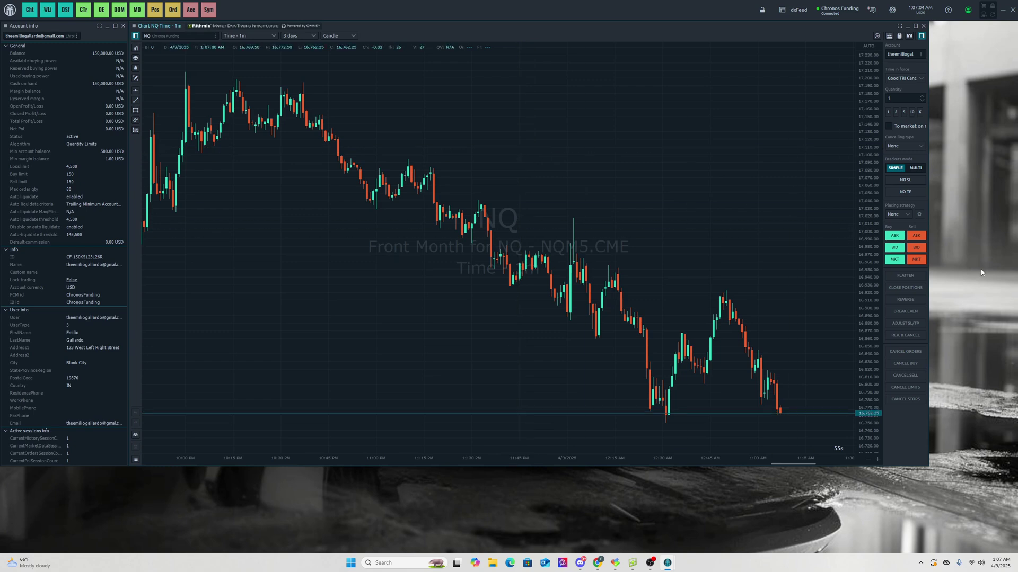
Sell 3 NQ contracts at market, one then two, to open a short
left_click(916, 259)
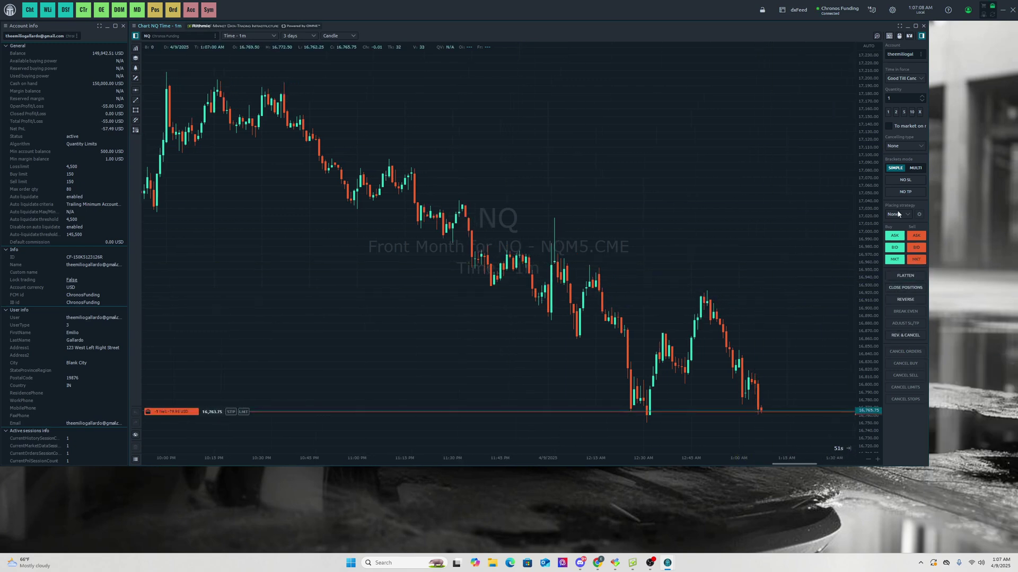
left_click_drag(927, 109, 946, 105)
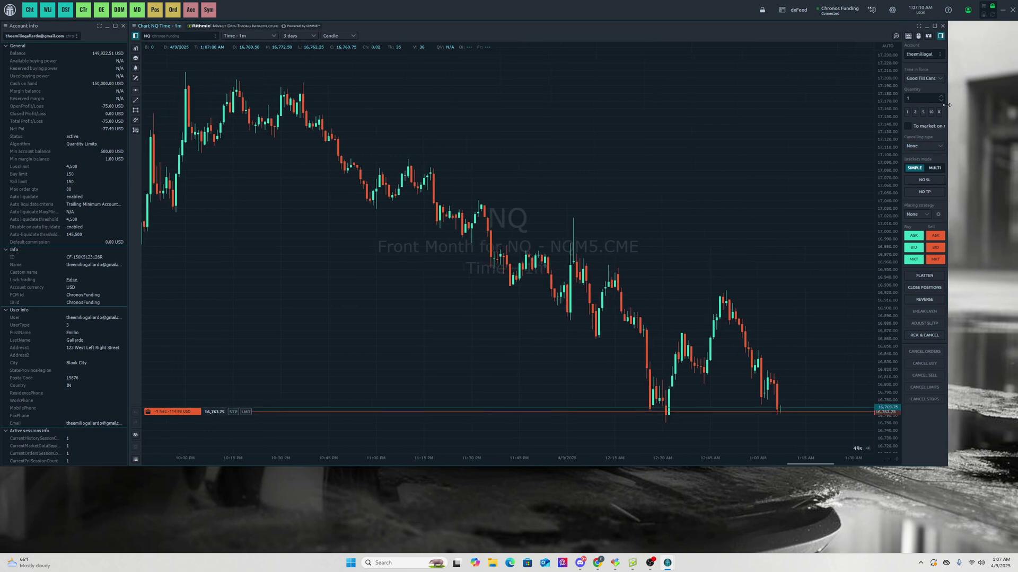
left_click(941, 262)
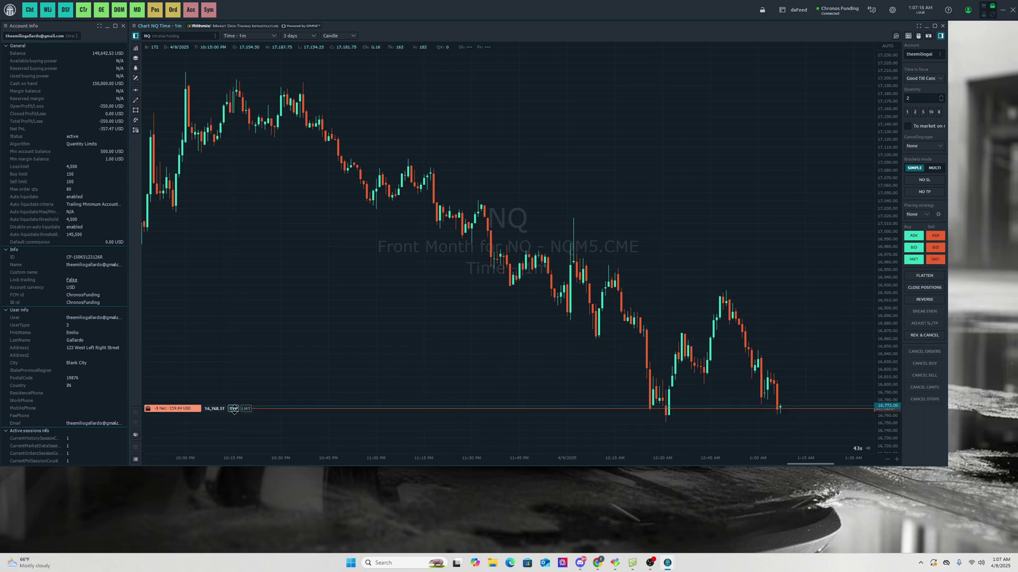
Bracket the short with a buy stop at 16,841.25 and a buy limit at 16,698.25
left_click_drag(233, 409, 253, 353)
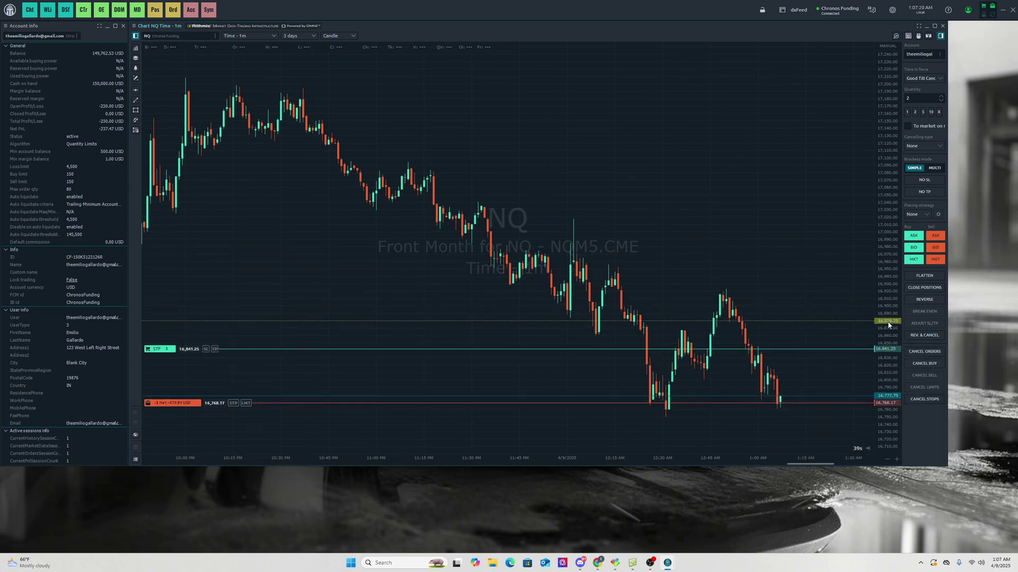
left_click_drag(405, 393, 339, 269)
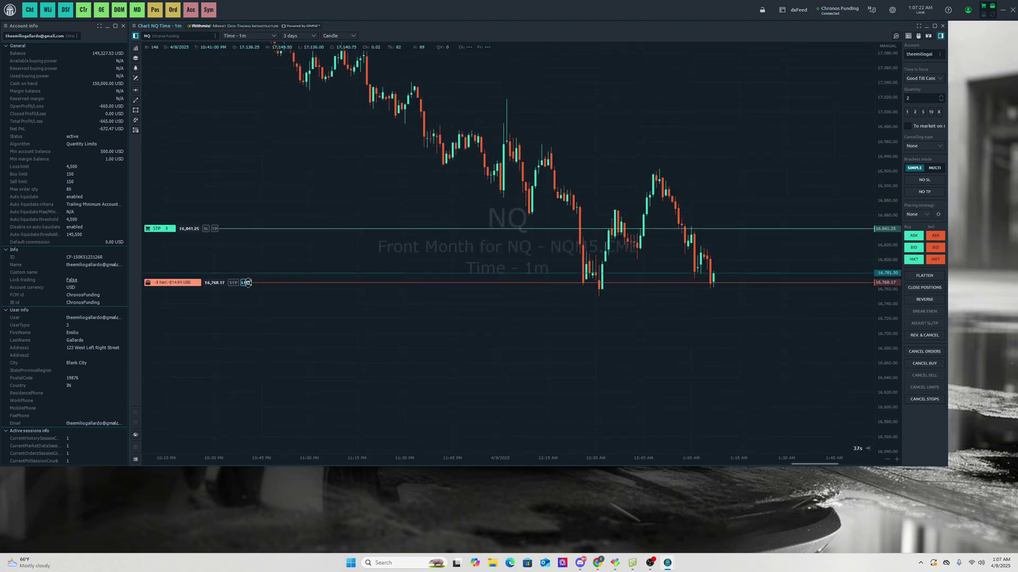
left_click_drag(247, 283, 291, 334)
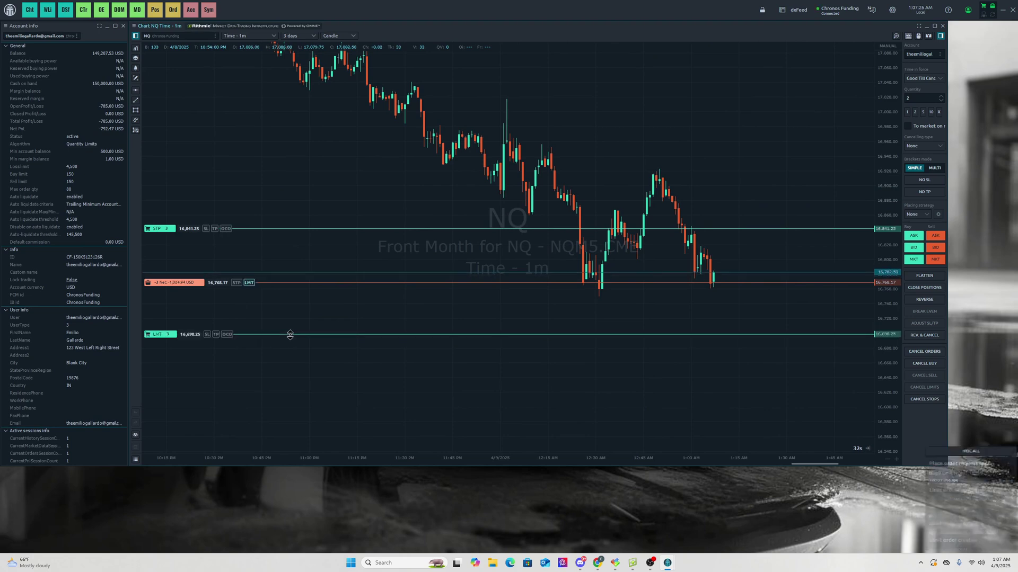
Reduce the 16,698.25 buy limit order to 2 contracts
right_click(169, 335)
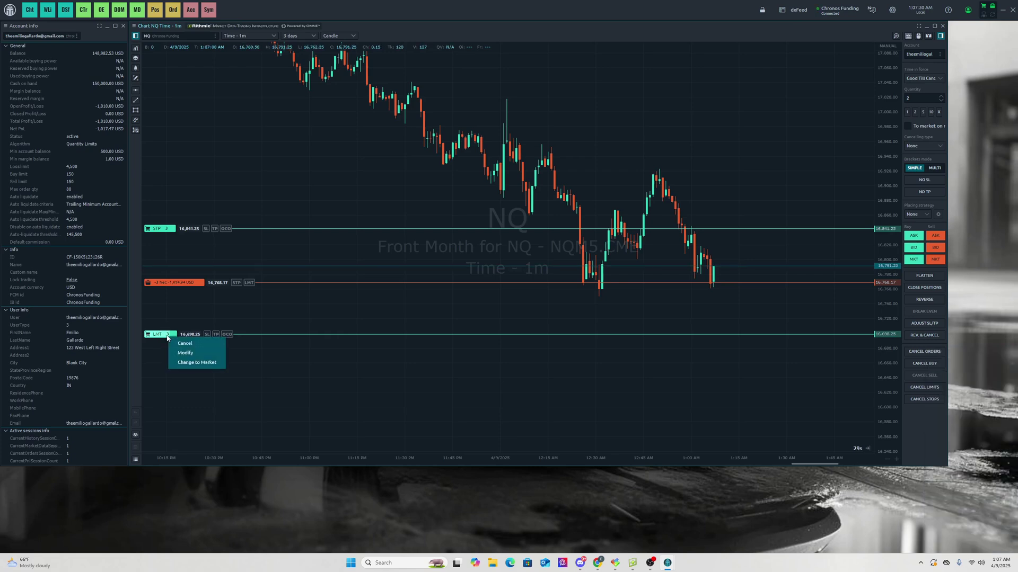
left_click(185, 353)
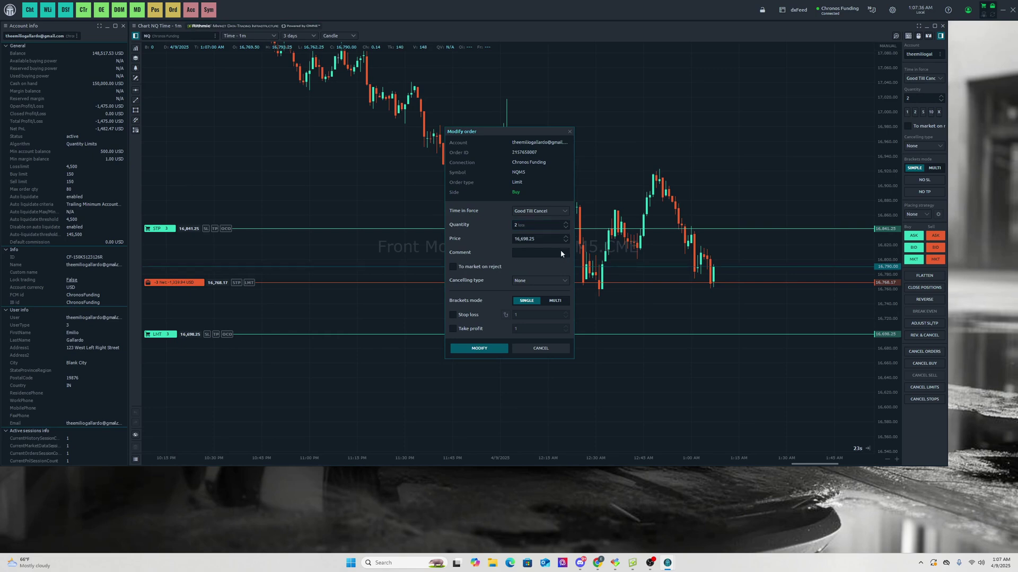
left_click(490, 350)
right_click(330, 309)
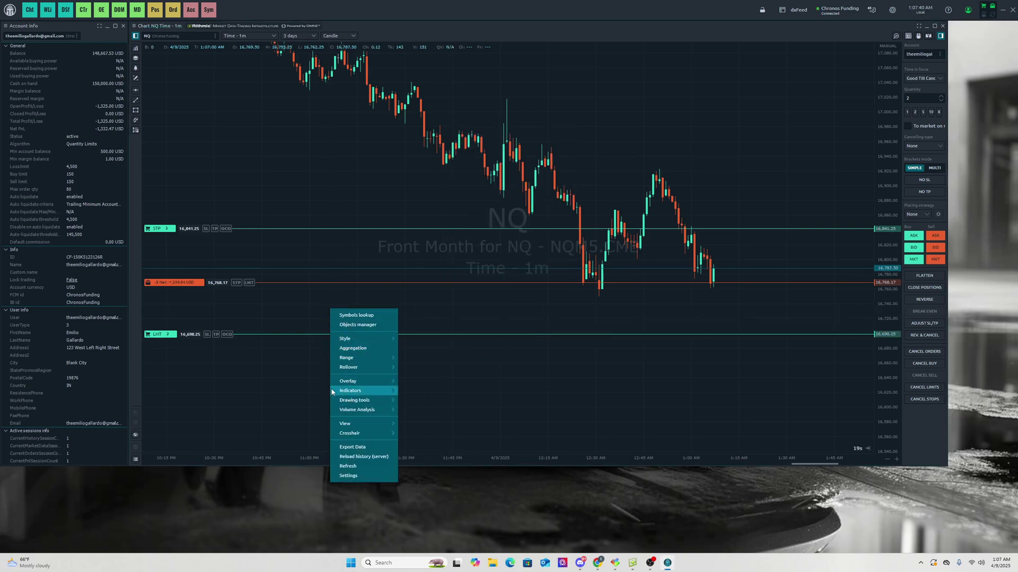
left_click(288, 314)
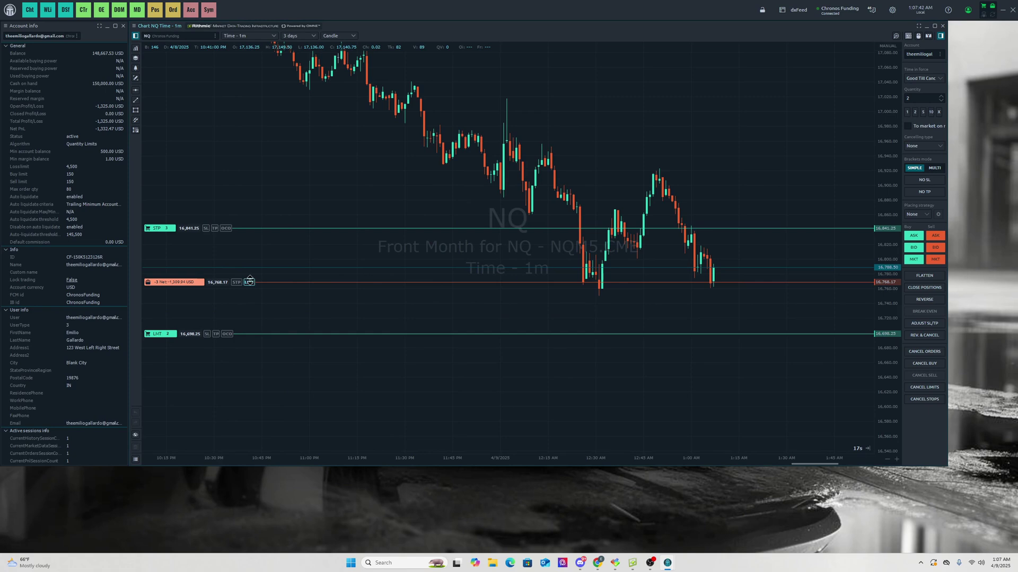
Replace a stray 16,726.75 limit with a 1-contract buy limit at 16,720.75
left_click_drag(241, 292, 222, 313)
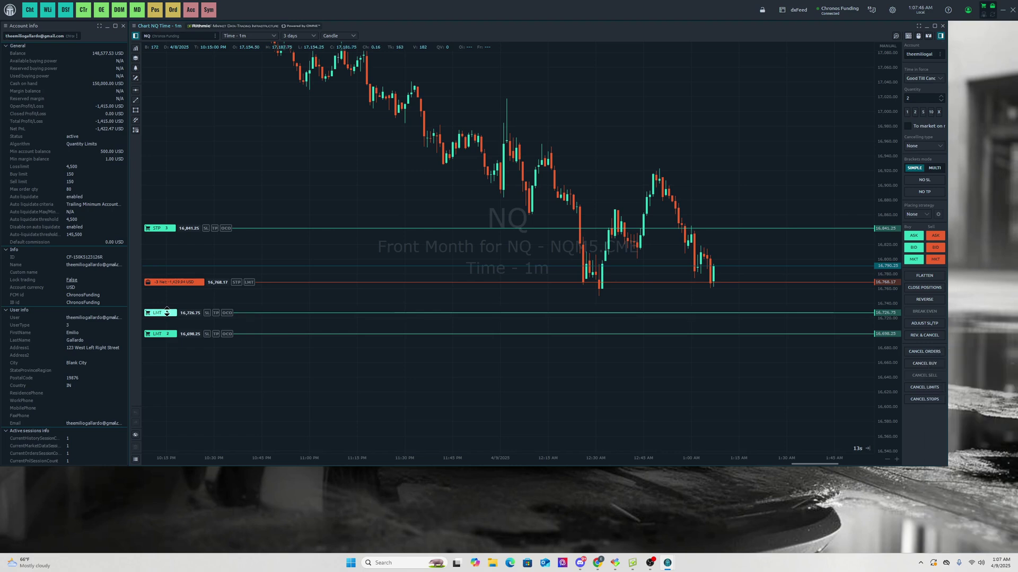
right_click(167, 313)
left_click(182, 327)
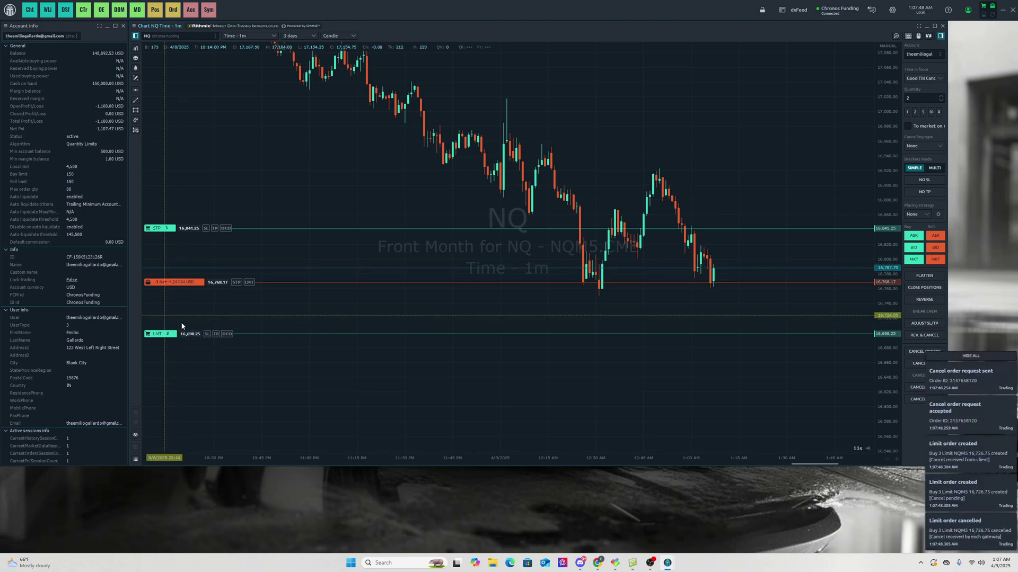
left_click_drag(249, 282, 231, 317)
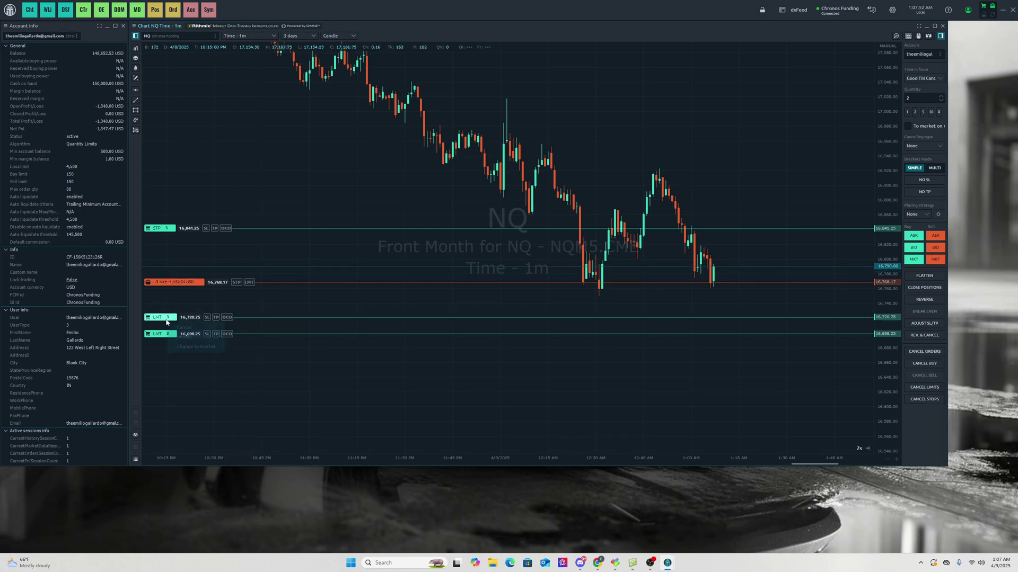
right_click(170, 324)
left_click(176, 329)
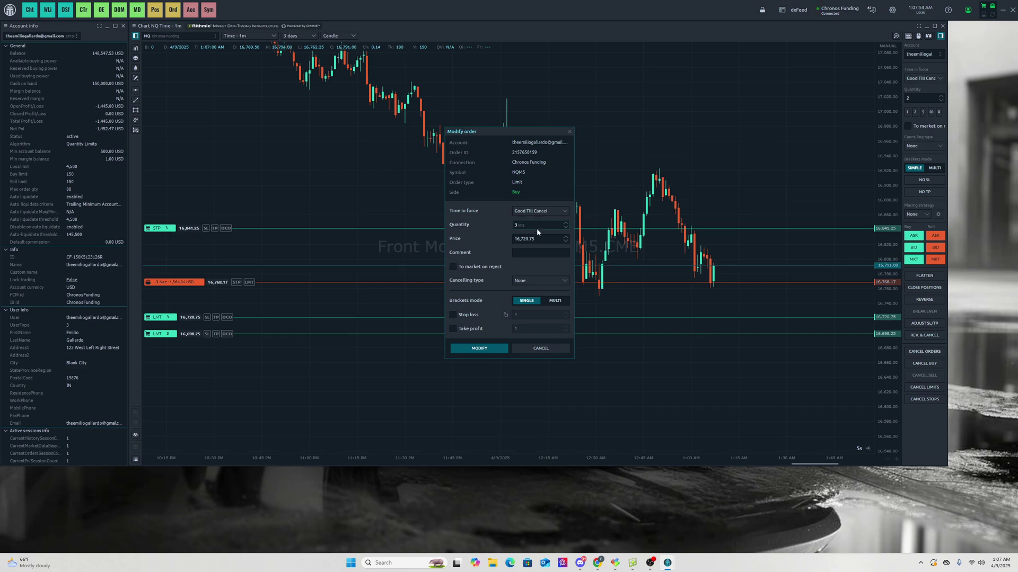
left_click(565, 227)
left_click(565, 228)
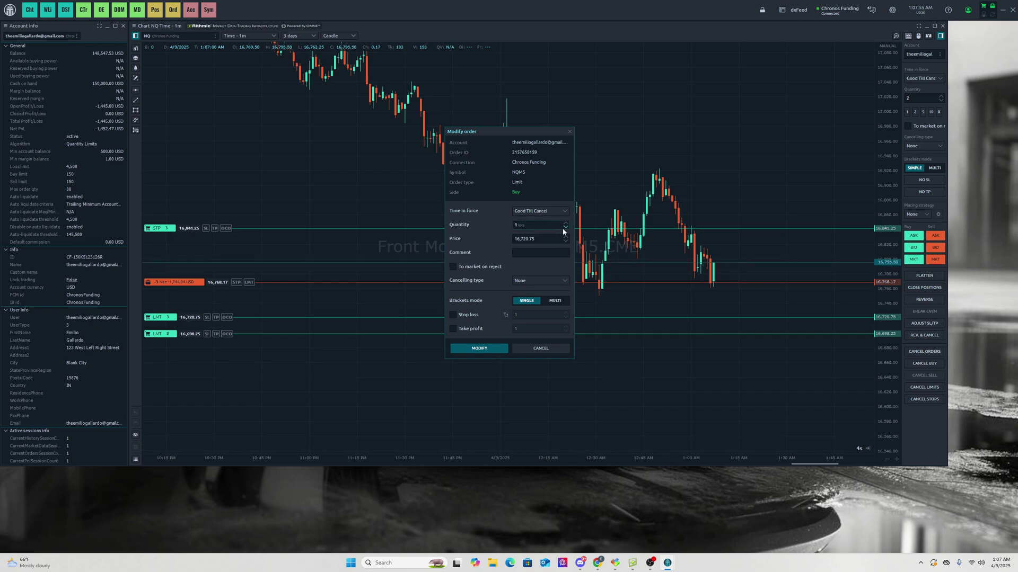
left_click(477, 349)
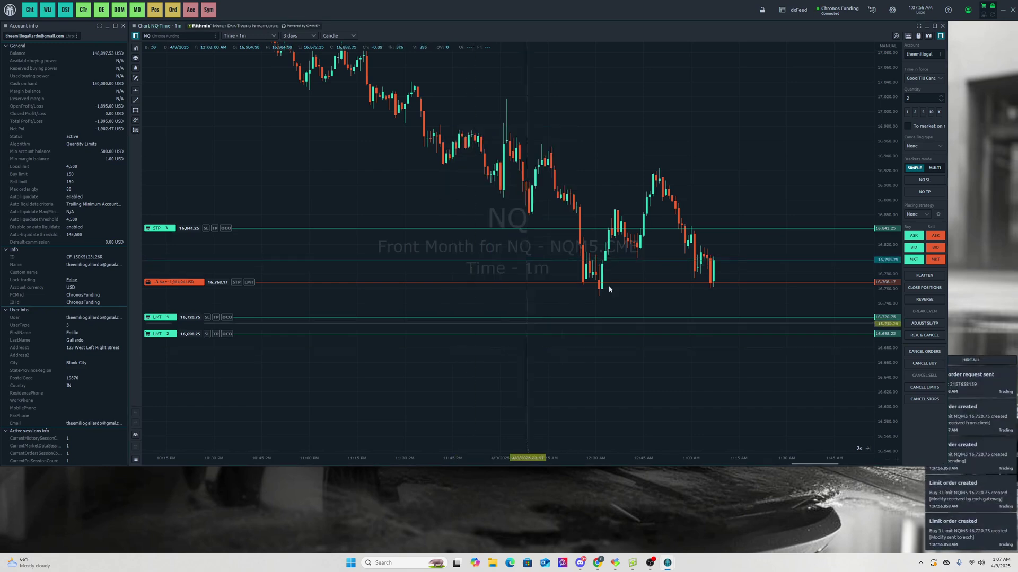
Flatten the NQ short with all its orders, and add a Positions panel
left_click(919, 278)
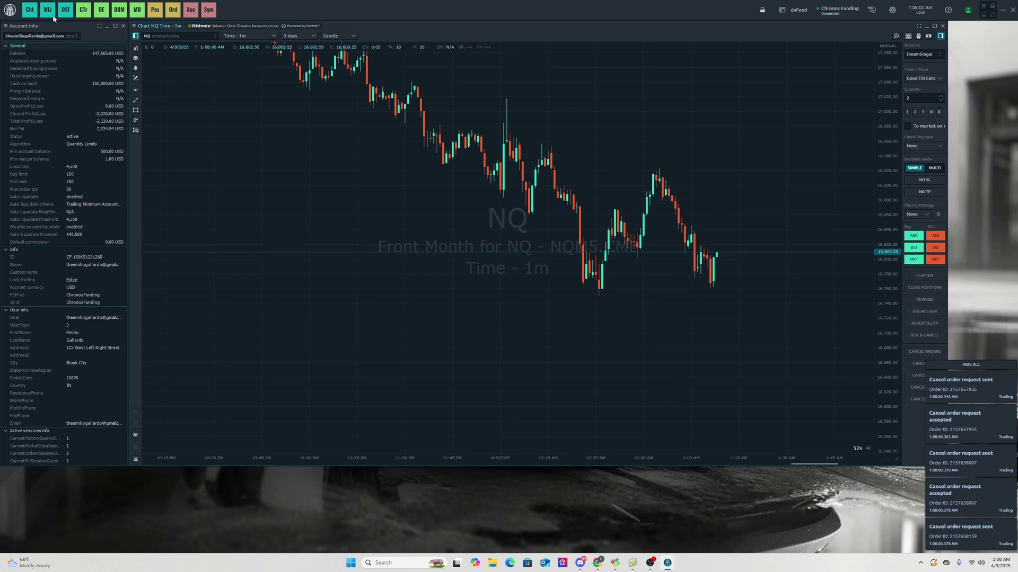
left_click(9, 10)
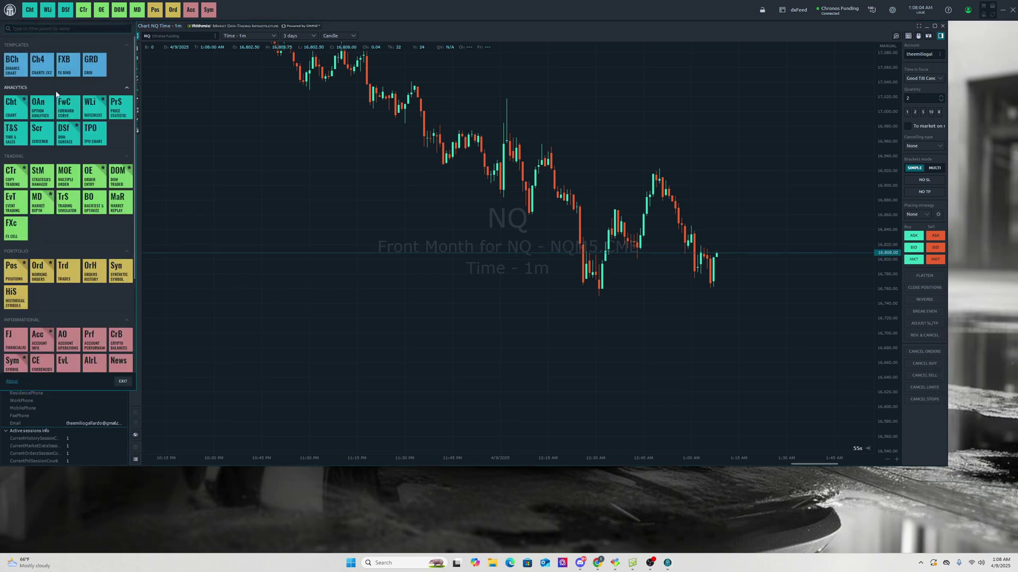
left_click(16, 266)
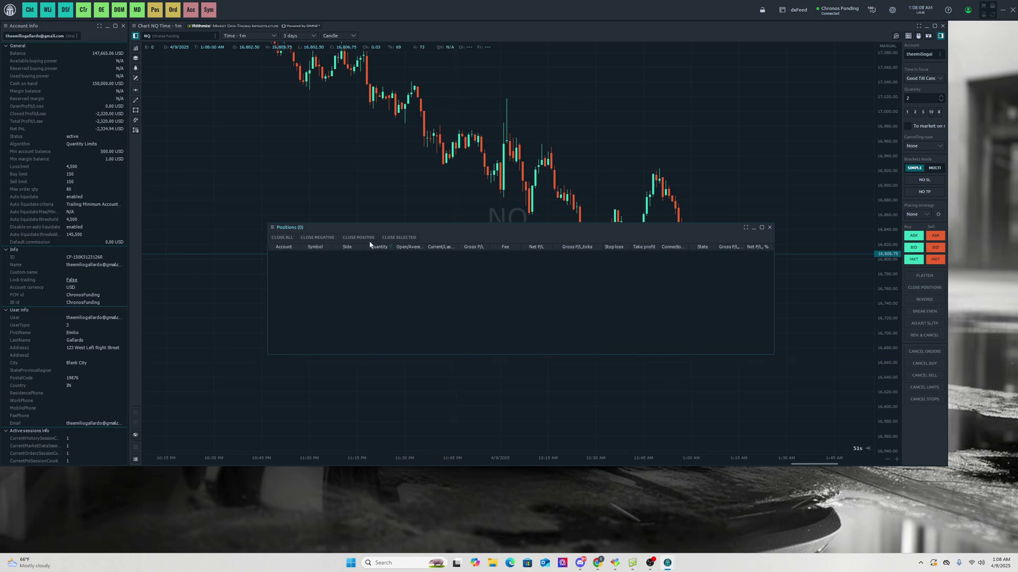
Move the Positions window to the bottom-left and stretch it to the chart's edge
left_click(273, 227)
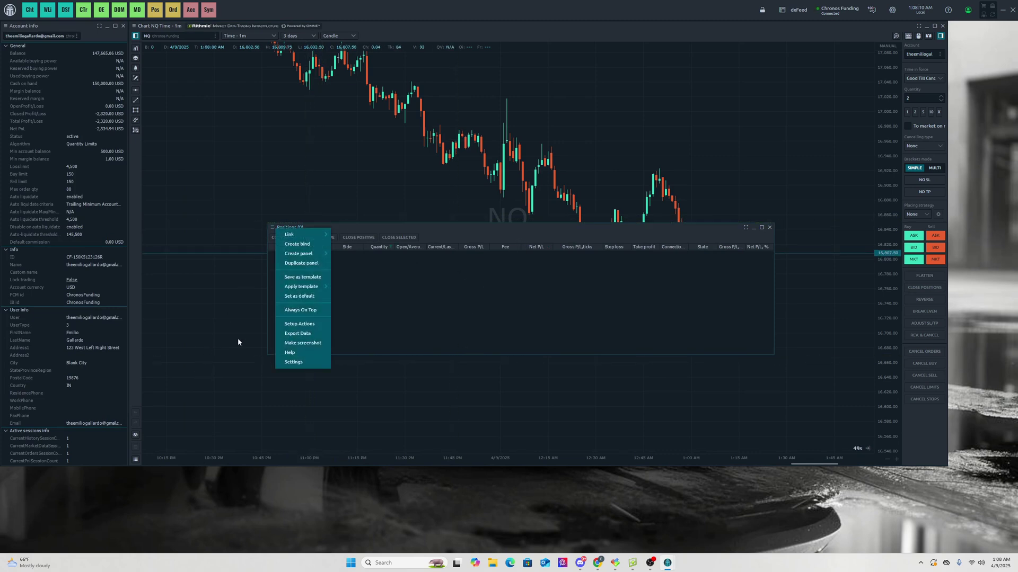
left_click_drag(714, 230, 450, 472)
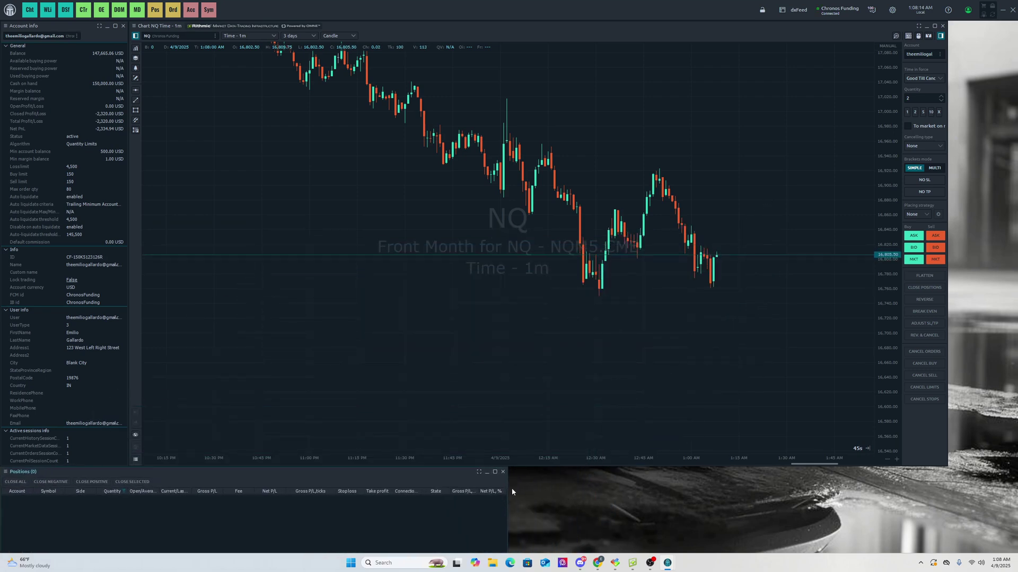
left_click_drag(507, 490, 827, 472)
Narrow the chart from the right and open a Copy trading panel found by searching 'copi'
left_click_drag(946, 359, 827, 359)
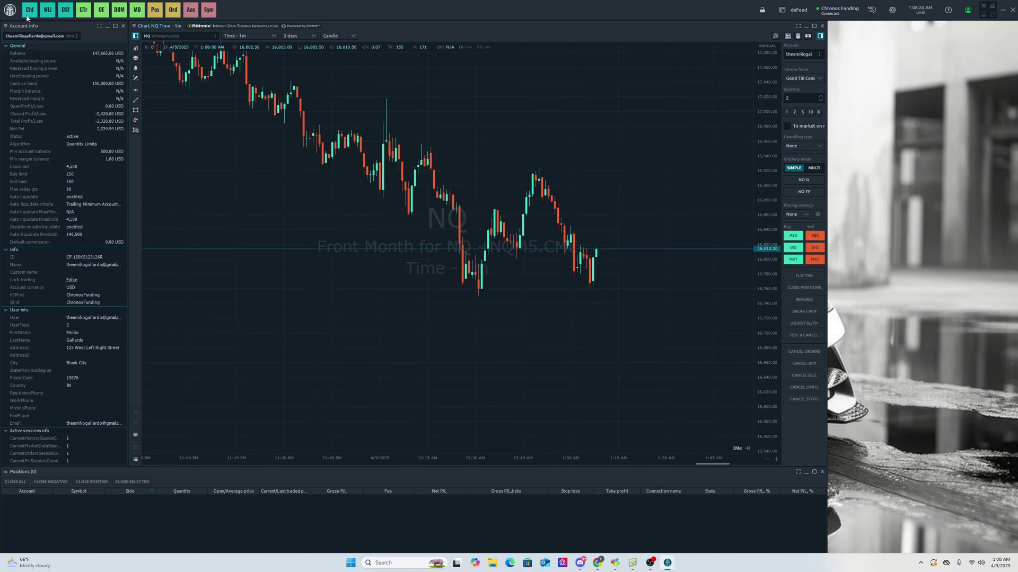
left_click(10, 10)
type("c")
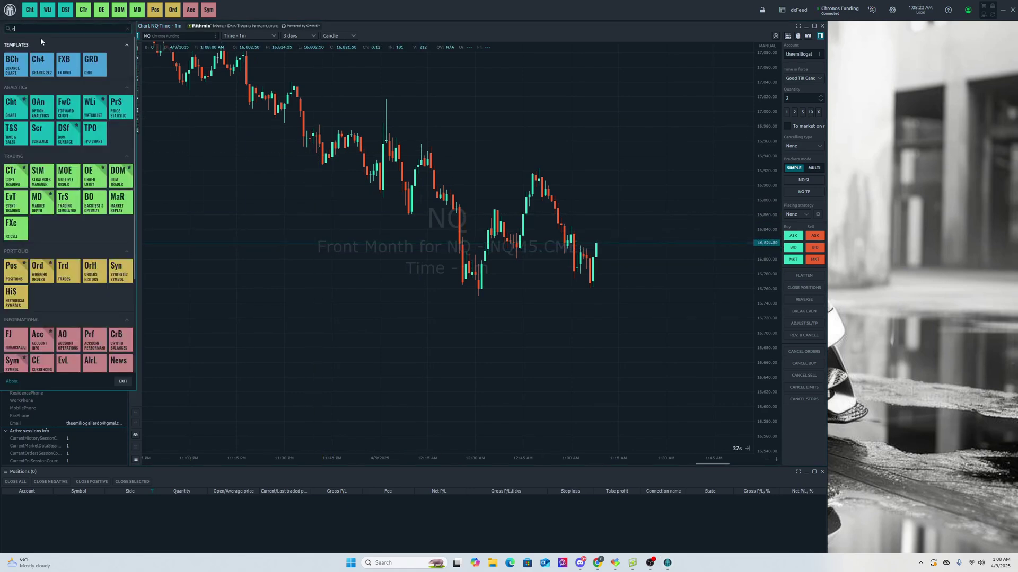
type("opi")
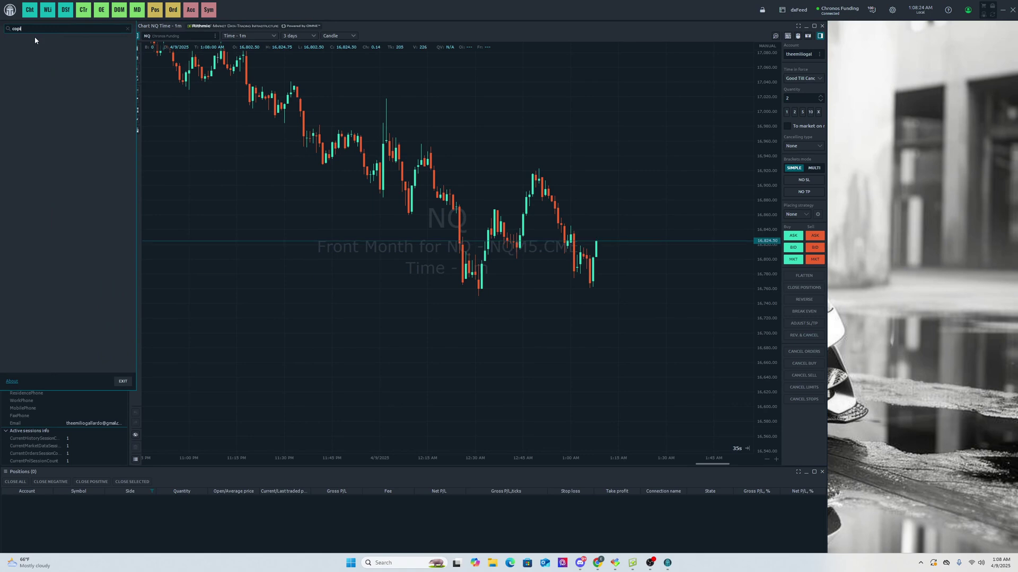
key("BackSpace")
left_click(15, 64)
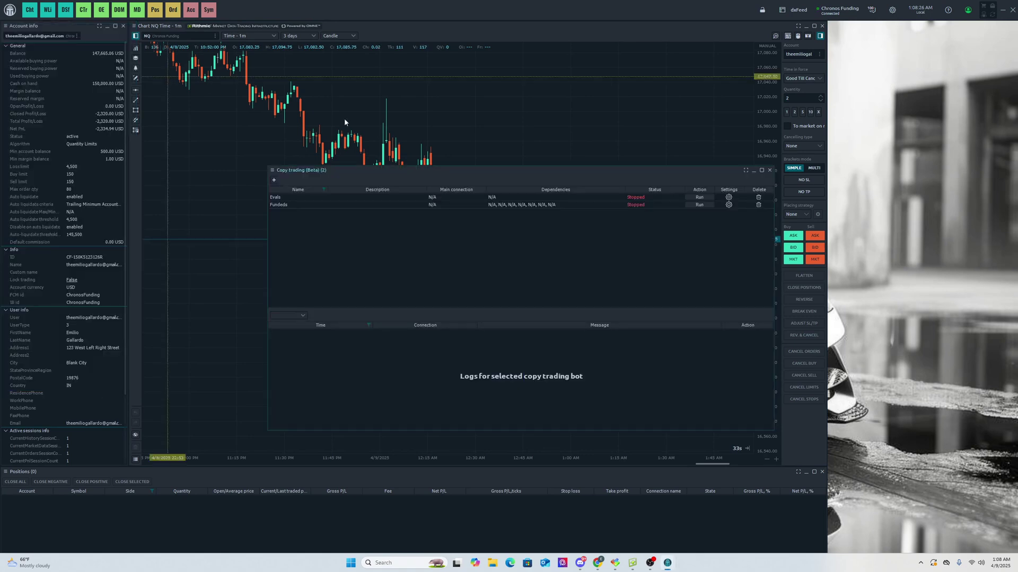
Give Copy trading its own panel, shaped as a tall strip at the right edge
right_click(298, 169)
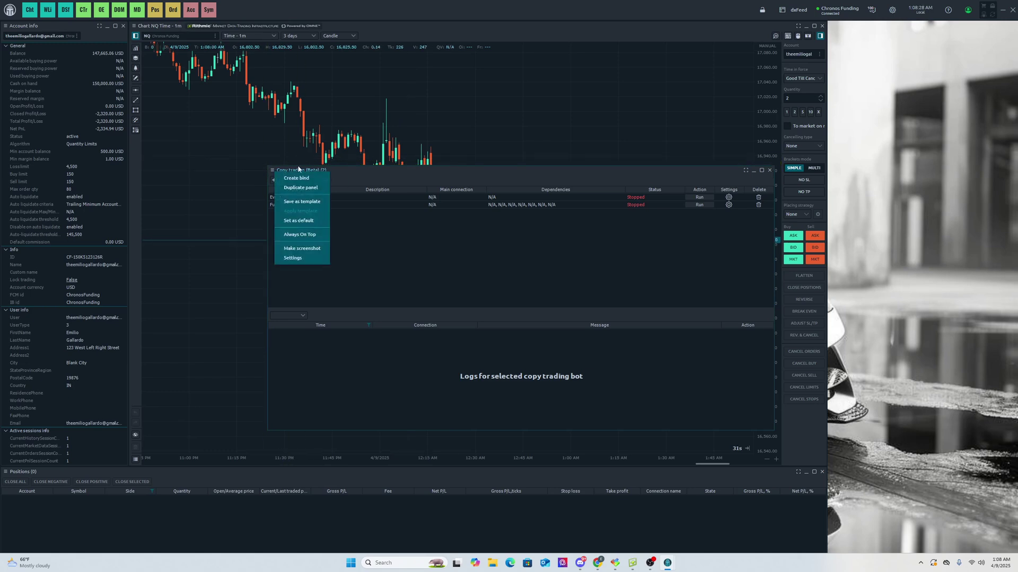
left_click_drag(420, 175, 545, 35)
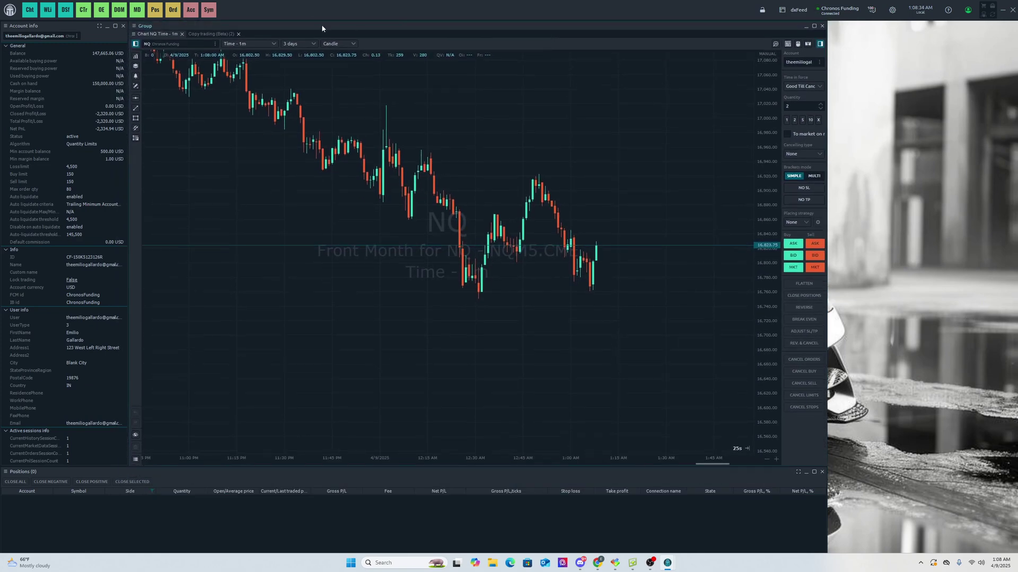
left_click_drag(217, 35, 198, 117)
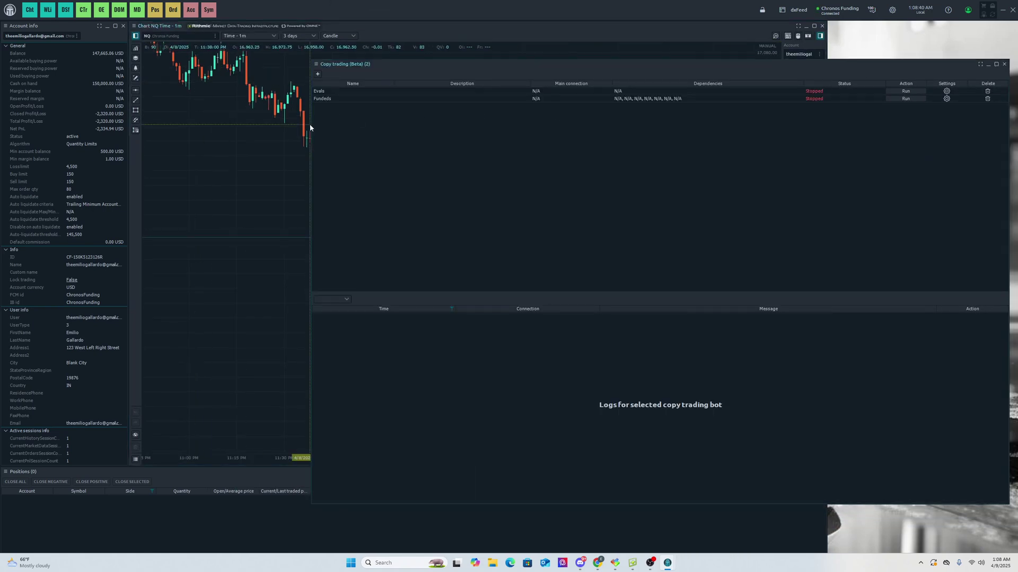
left_click_drag(310, 128, 829, 106)
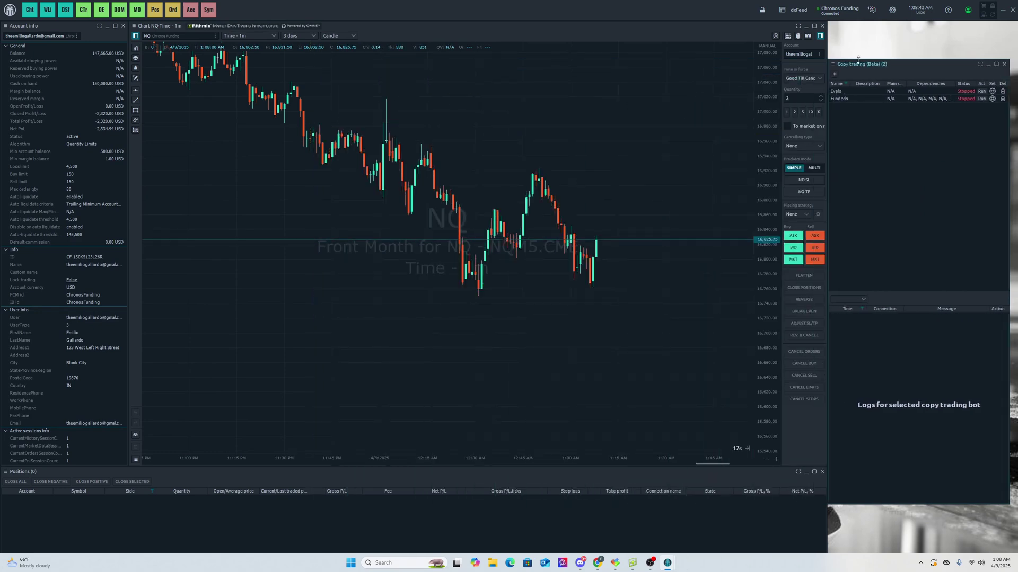
left_click(833, 63)
left_click(905, 60)
left_click_drag(905, 61, 898, 27)
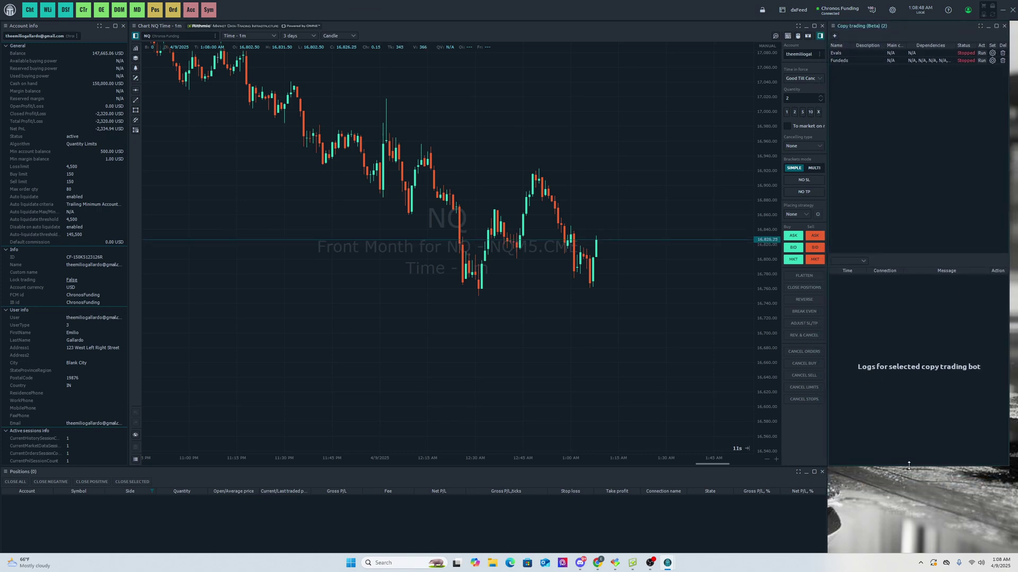
left_click_drag(908, 469, 908, 551)
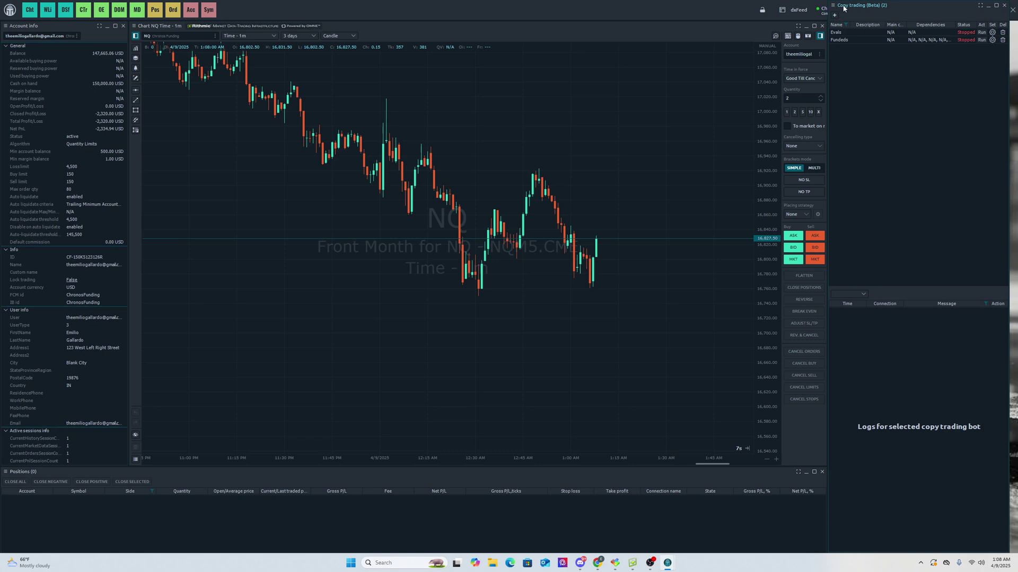
left_click_drag(844, 11, 849, 20)
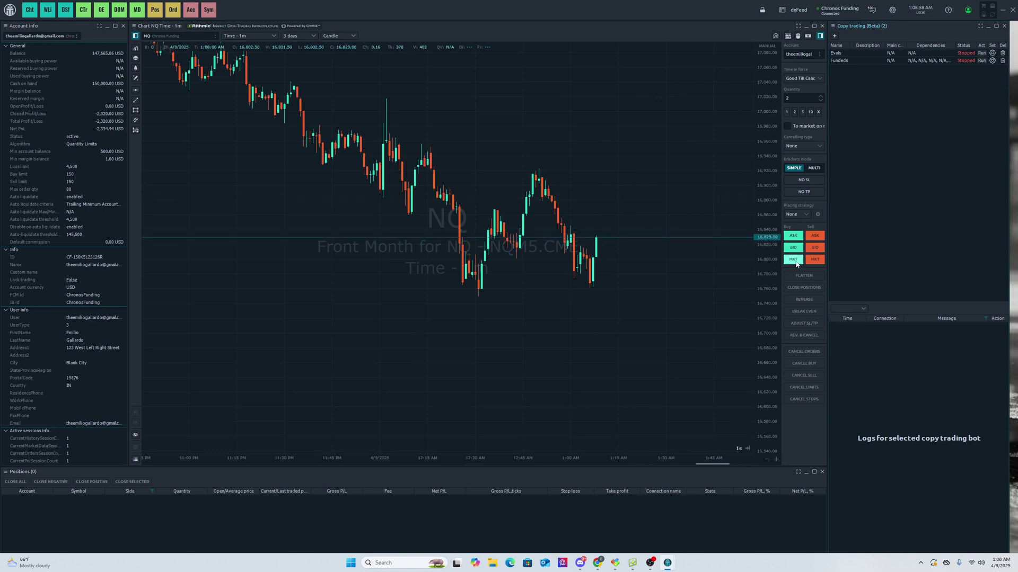
Combine the Account info, NQ chart and Positions panels into one Bind group
left_click(6, 26)
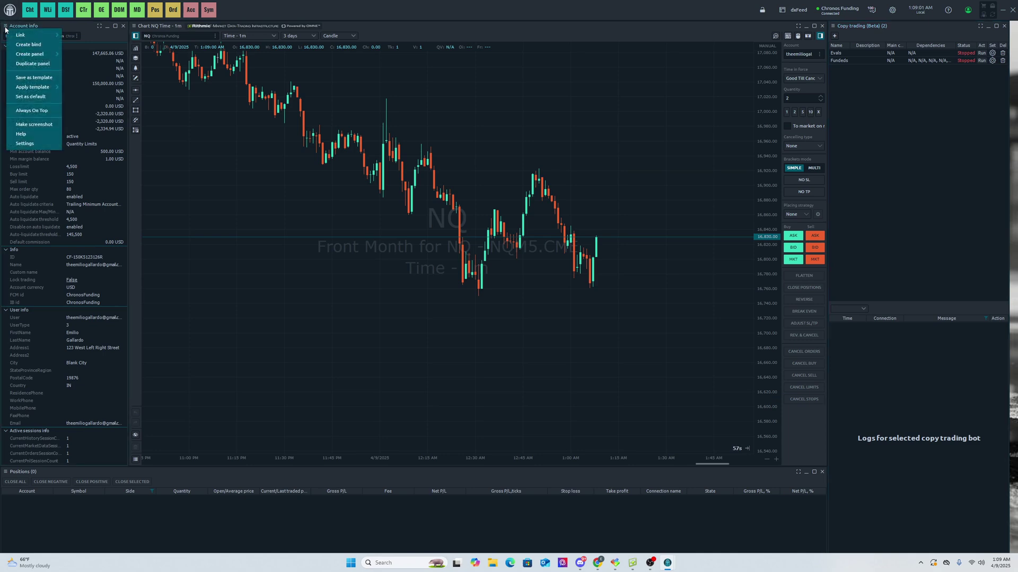
left_click(29, 45)
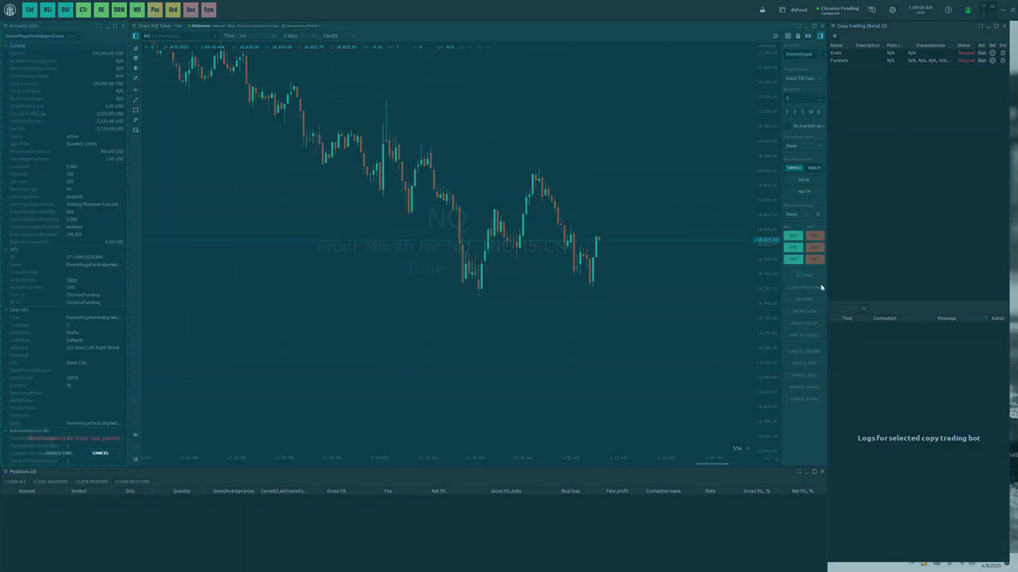
left_click(416, 193)
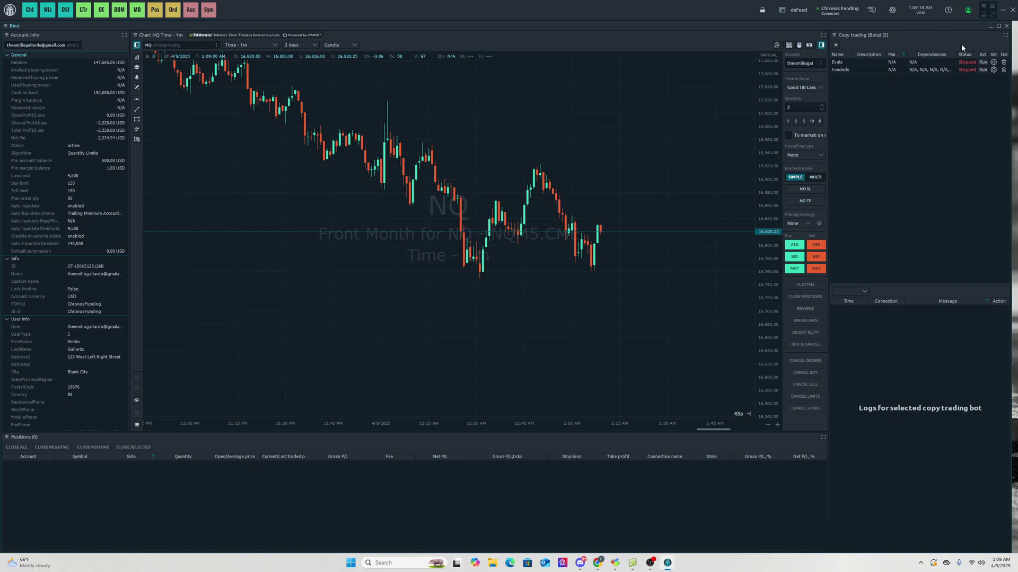
Delete the Evals and Fundeds copy trading bots
left_click(1002, 63)
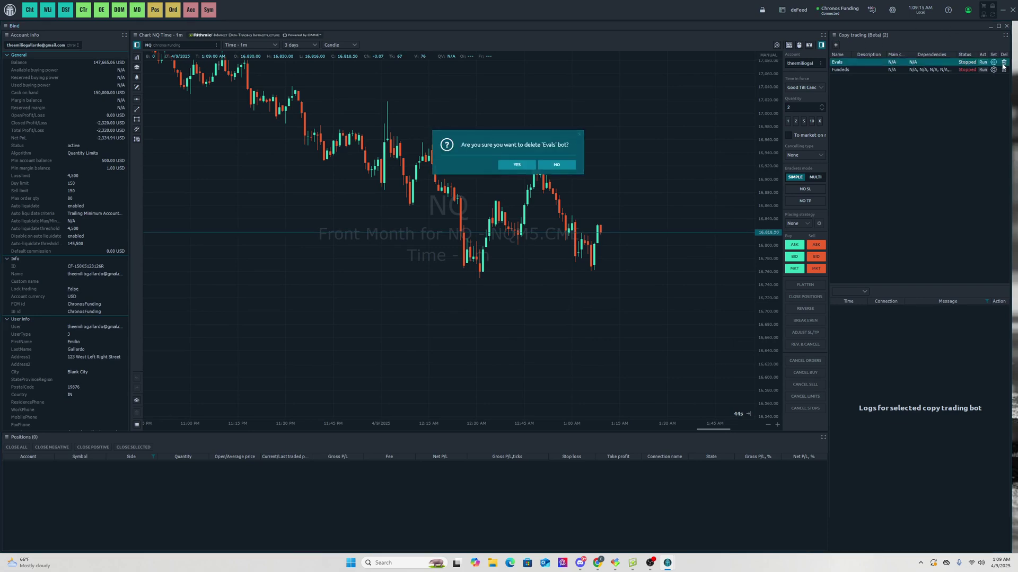
left_click(519, 163)
left_click(1003, 63)
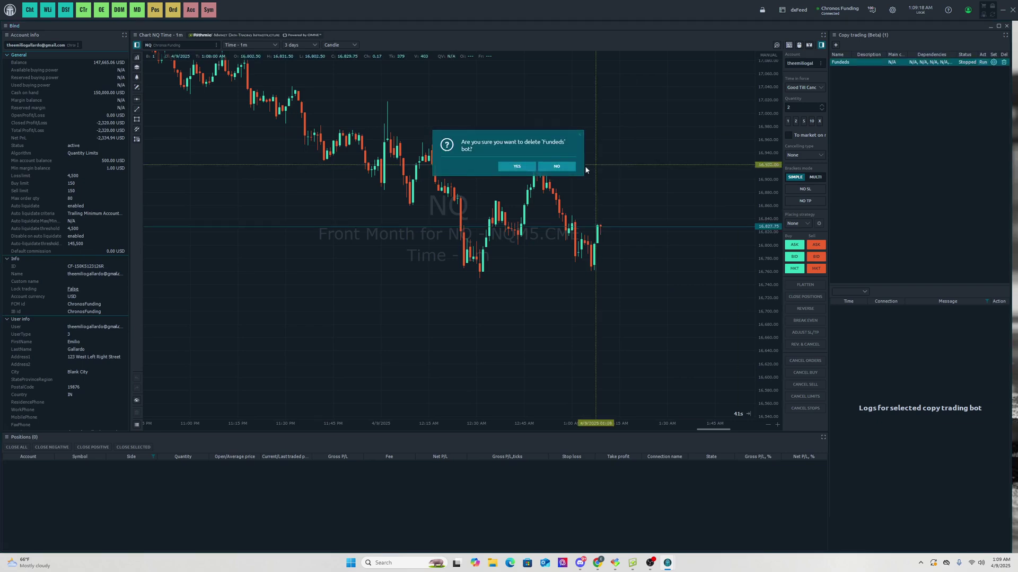
left_click(518, 164)
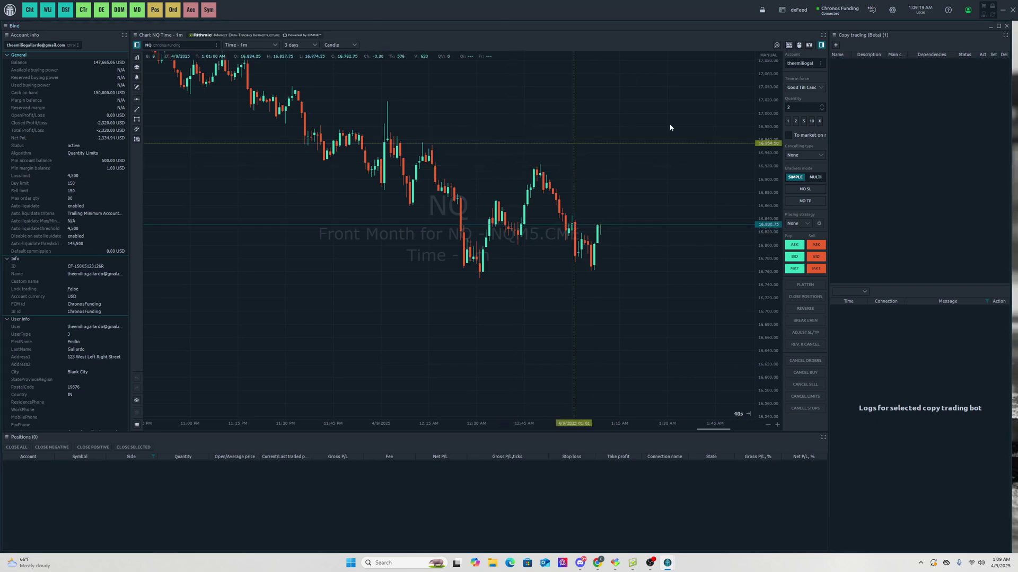
Draft a new copy bot with Chronos Funding parent and a child account, then cancel it
left_click(835, 45)
left_click(548, 190)
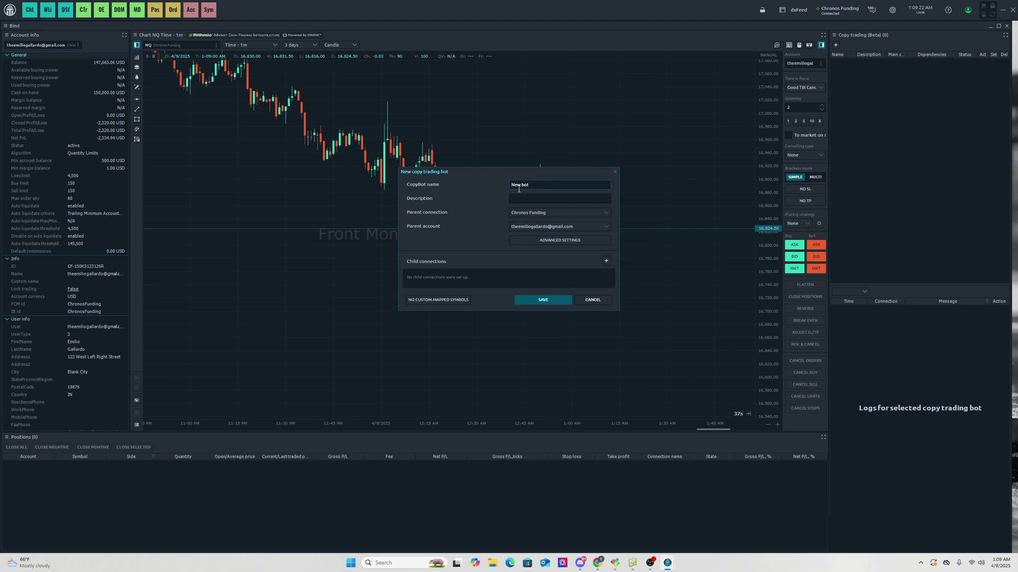
key("super")
type("C")
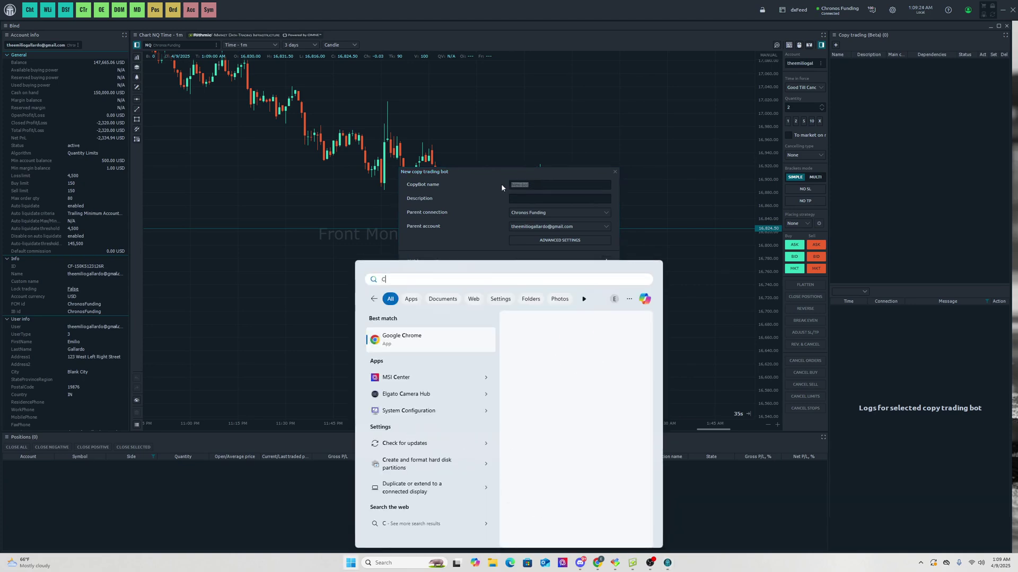
left_click(549, 186)
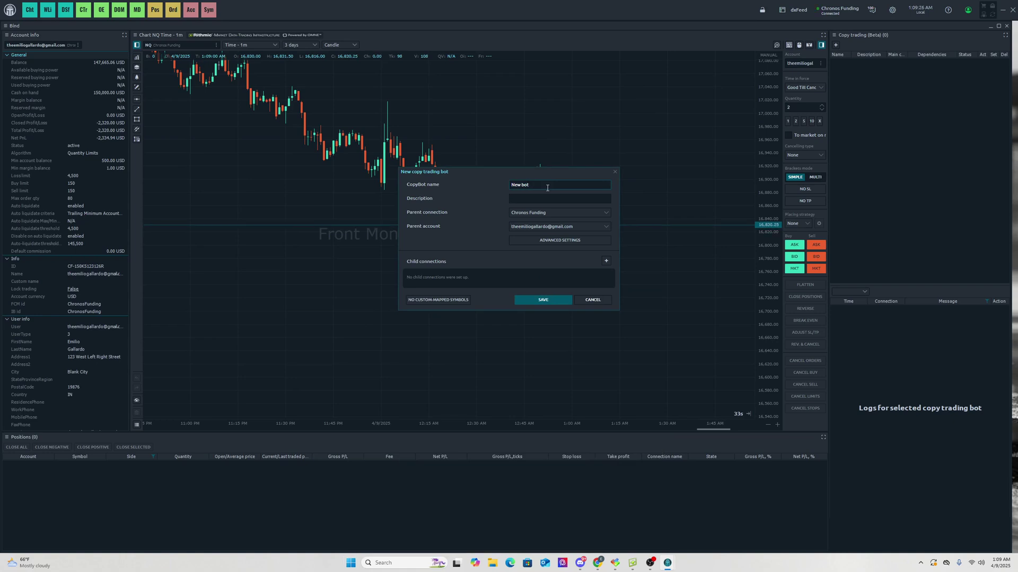
key("BackSpace")
type("Chrono")
left_click(536, 217)
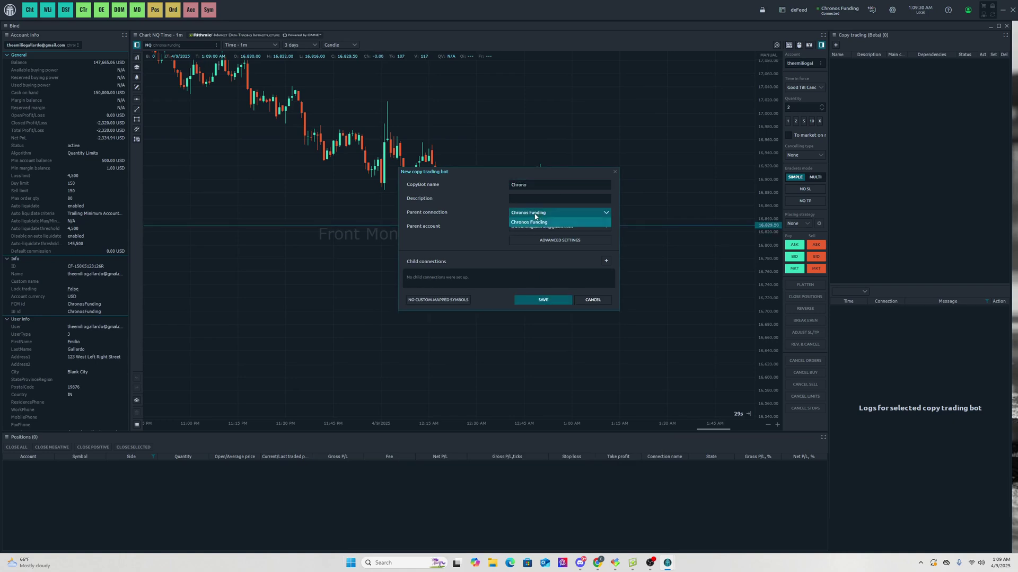
left_click(517, 223)
left_click(518, 226)
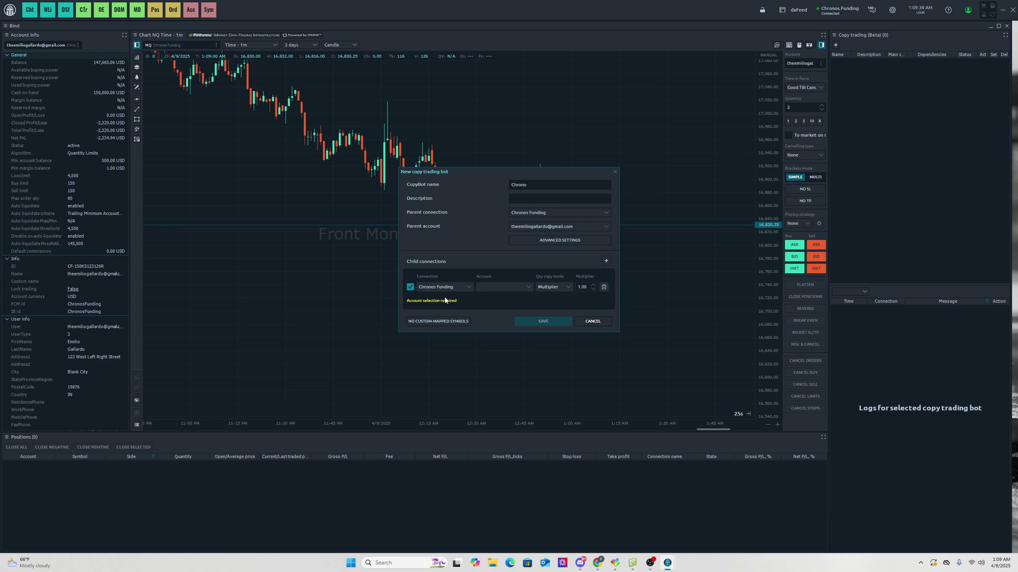
left_click(511, 285)
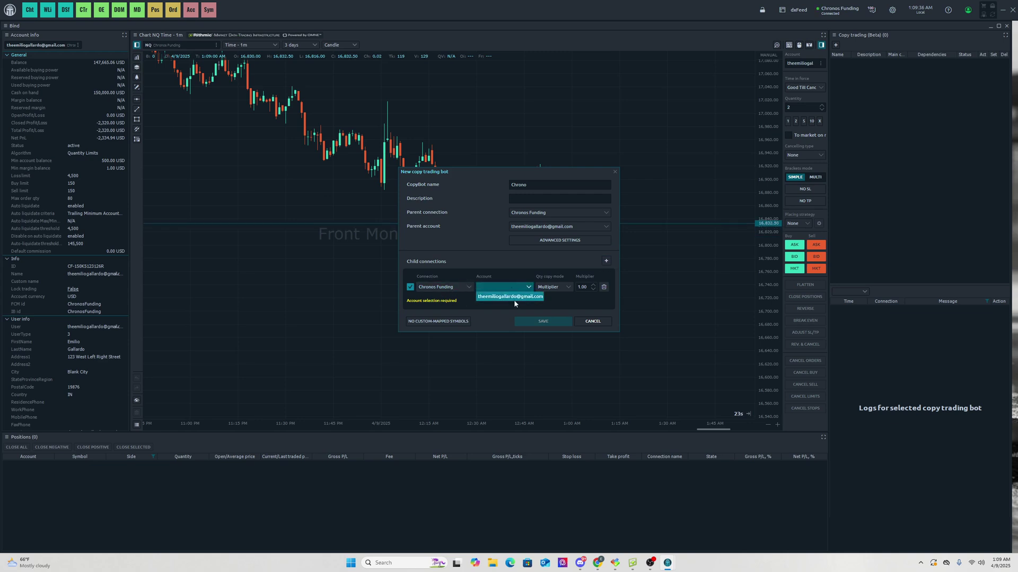
left_click(514, 298)
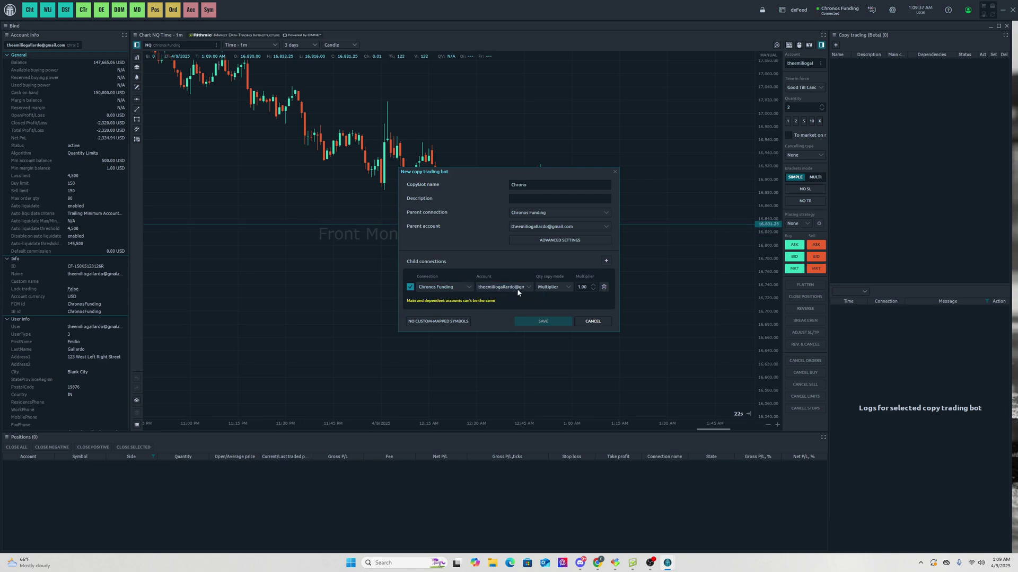
left_click(591, 321)
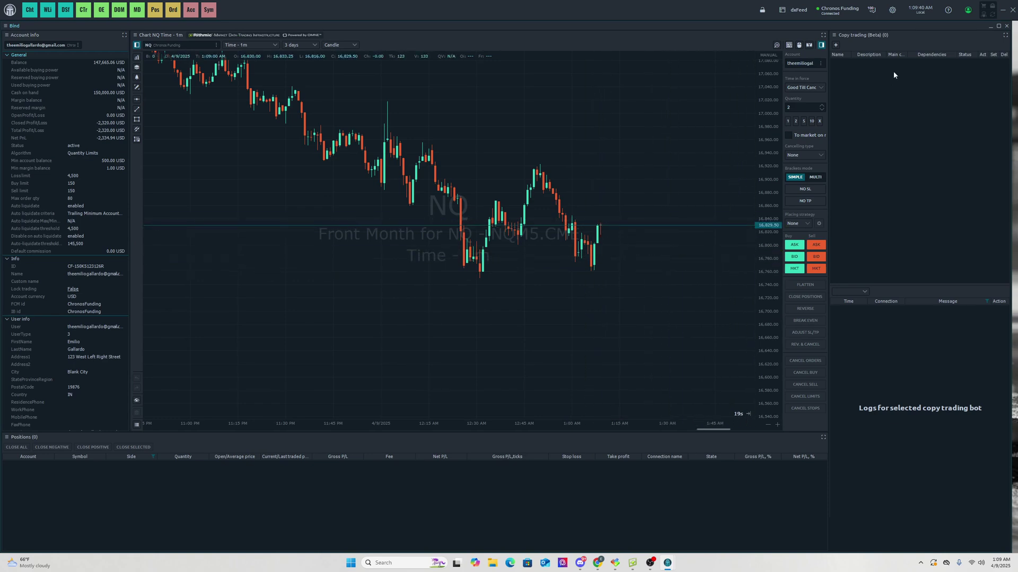
Start another new copy trading bot and cancel it without saving
left_click(836, 44)
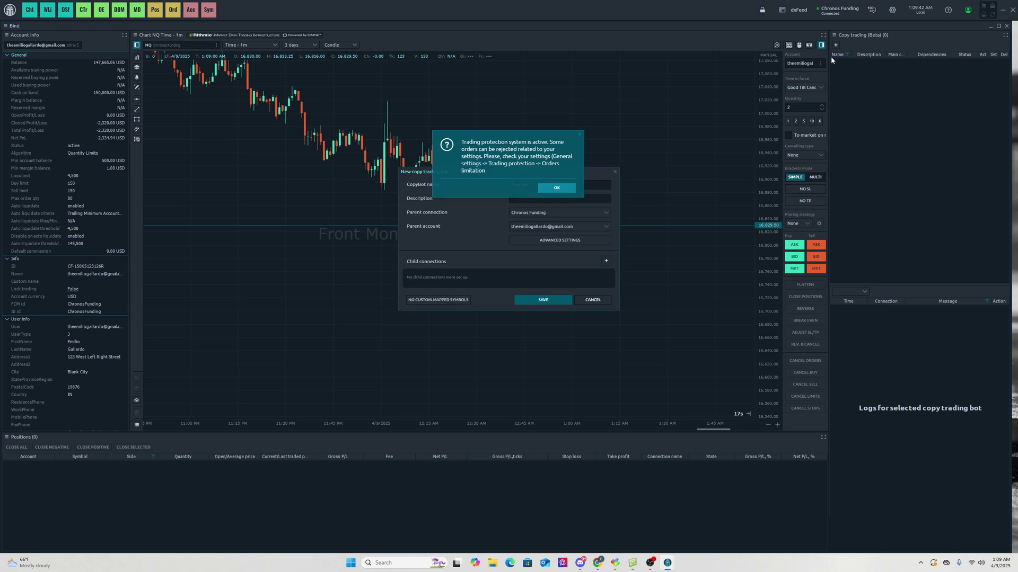
left_click(551, 191)
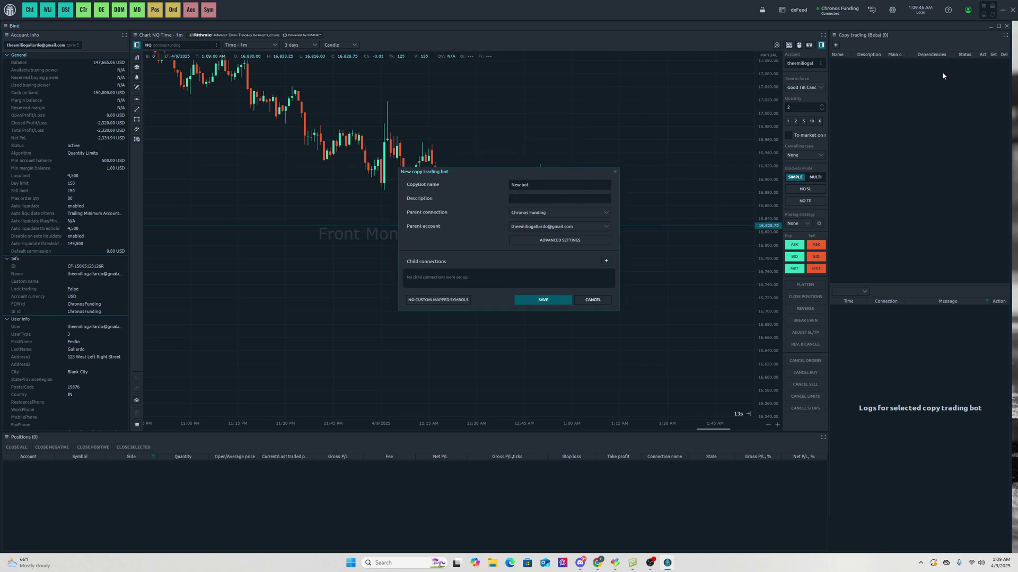
left_click(614, 171)
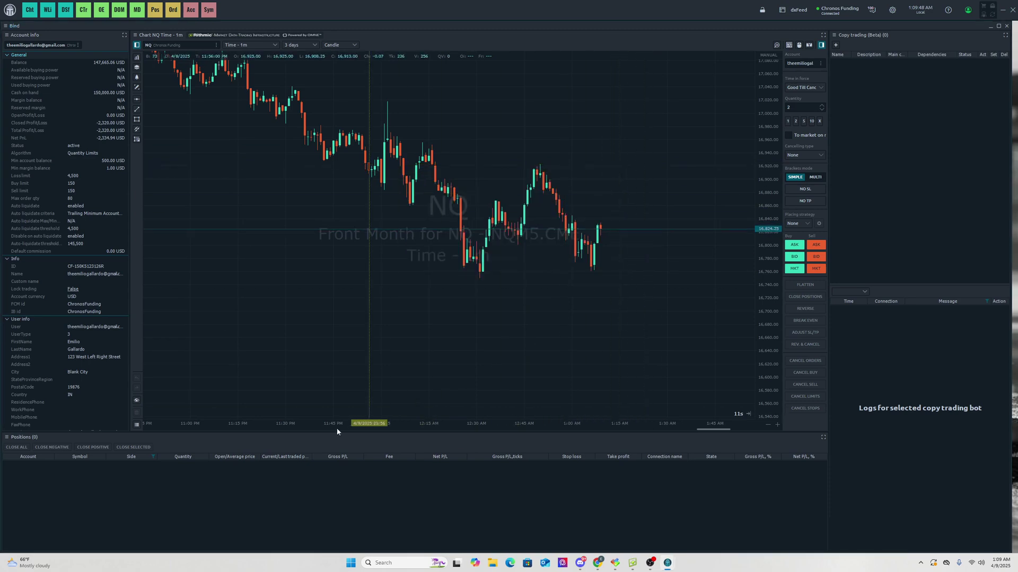
Buy 2 NQ at market, switch the chart to ES, and buy 2 ES
left_click(794, 269)
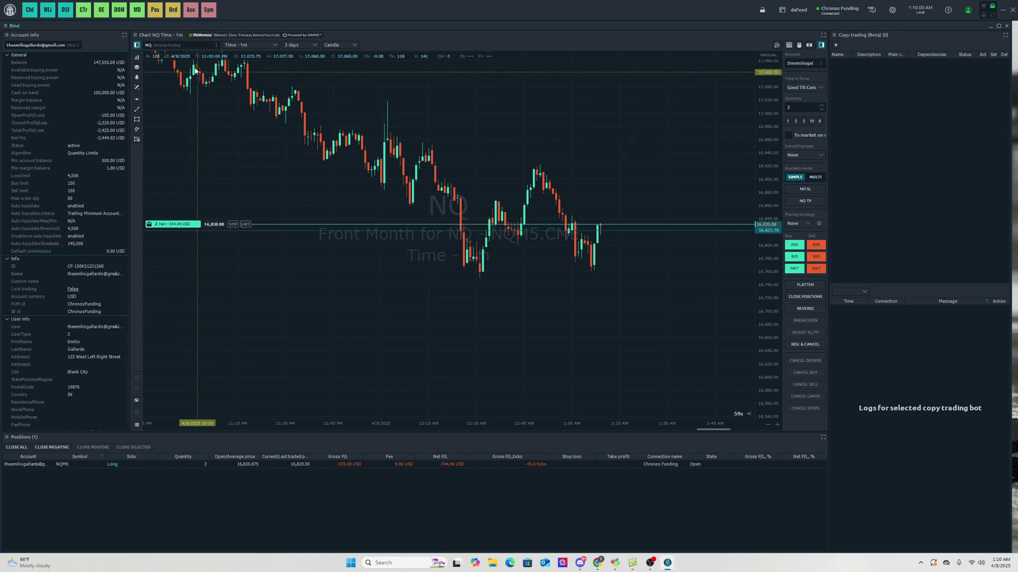
left_click(176, 45)
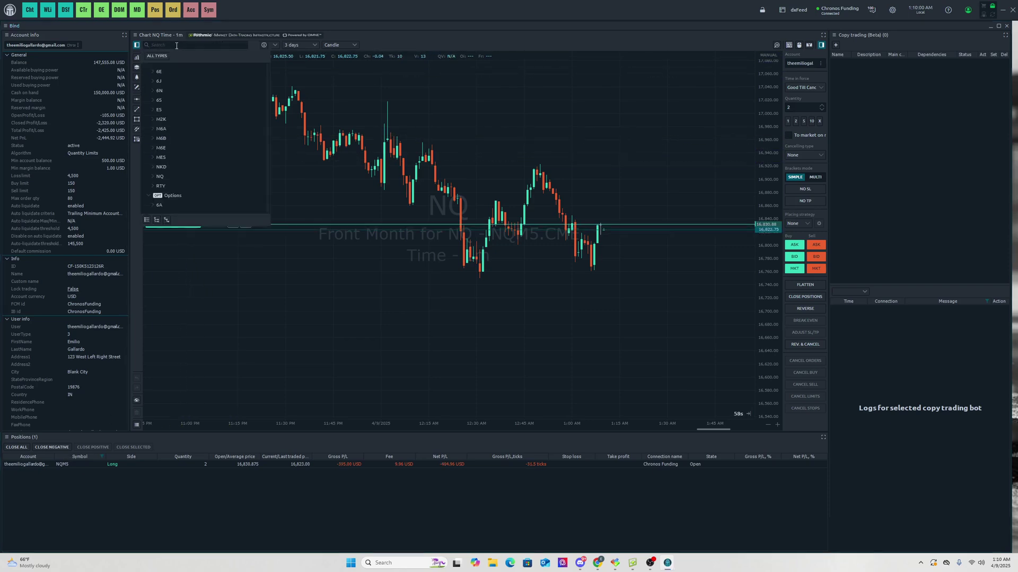
left_click(152, 109)
left_click(167, 120)
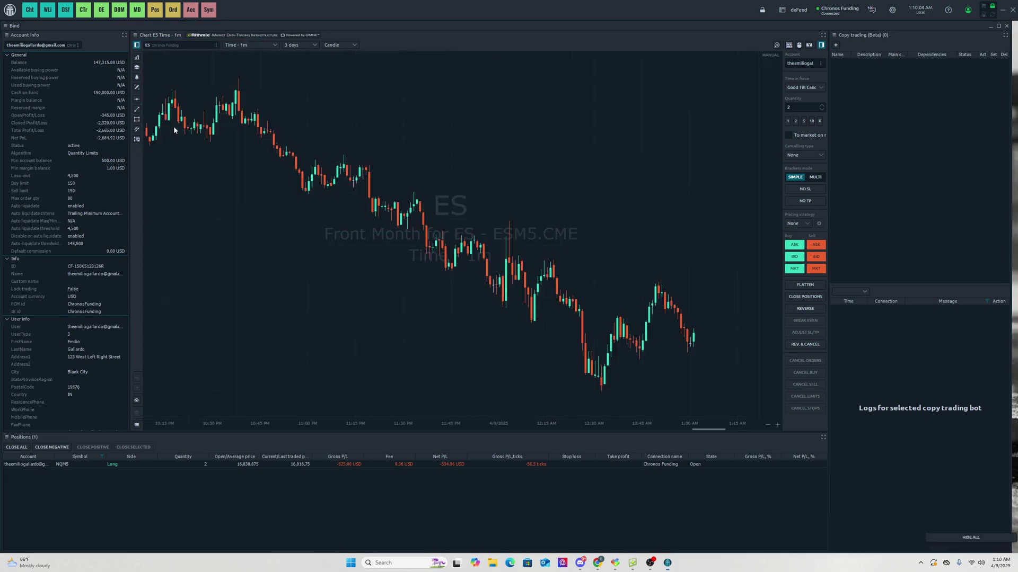
left_click(794, 268)
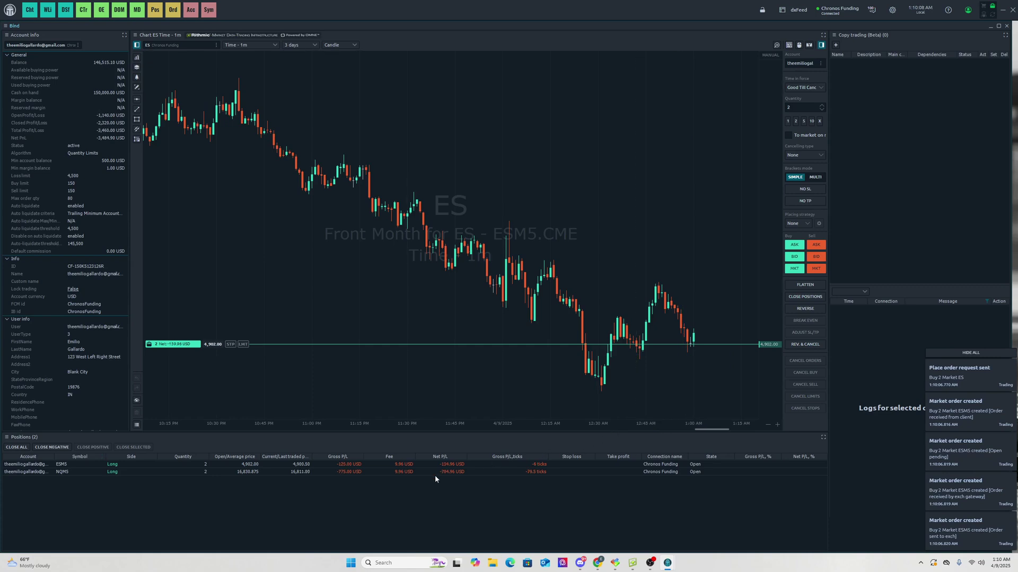
Close the 2-contract ESM5 long position
left_click(724, 474)
double_click(114, 472)
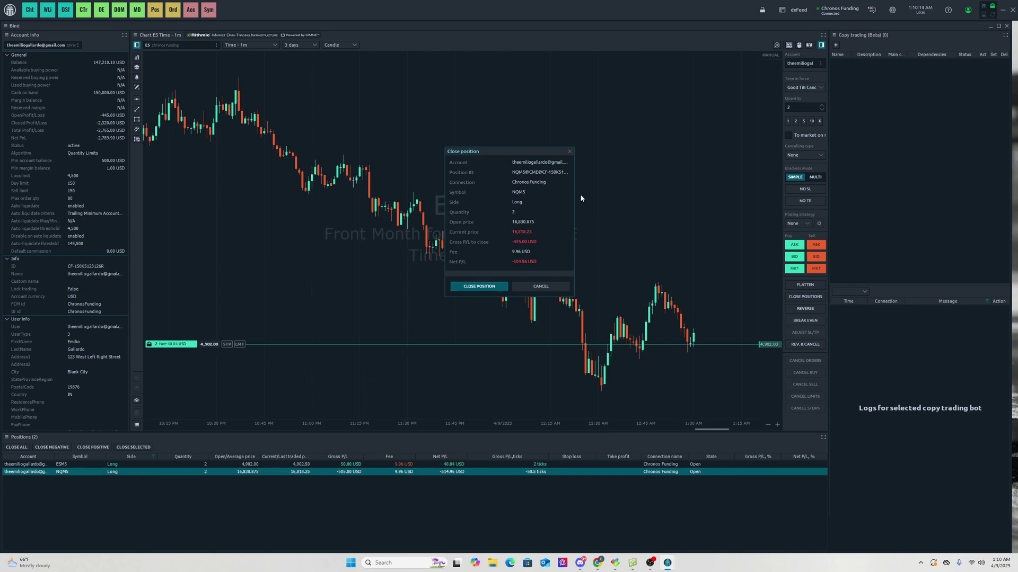
left_click(570, 151)
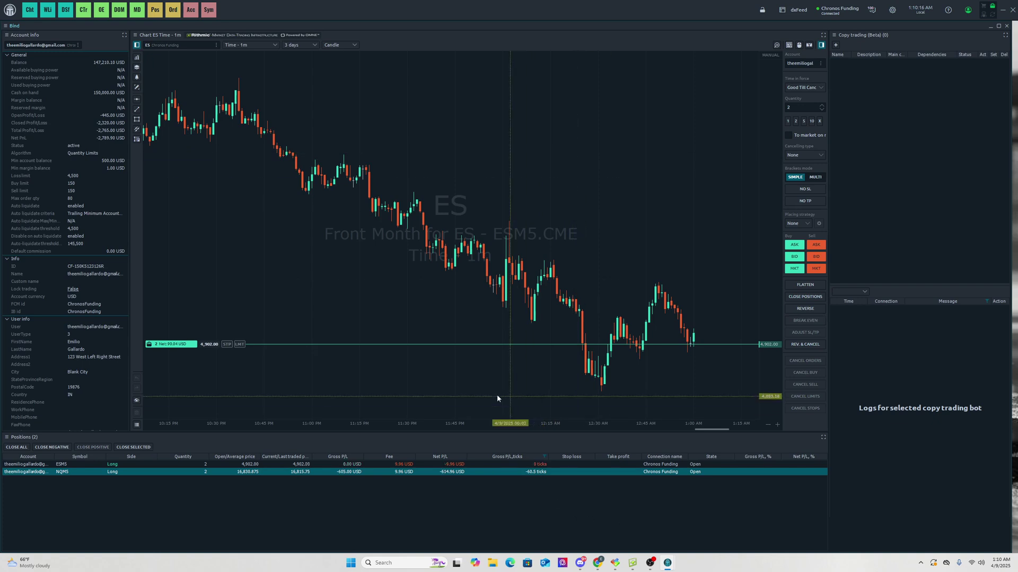
left_click(195, 344)
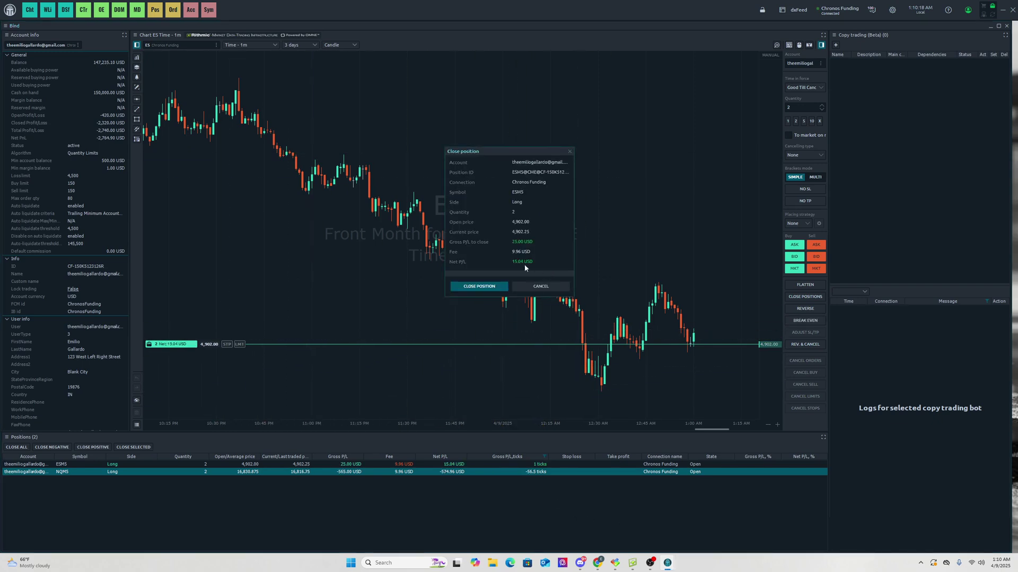
left_click(478, 286)
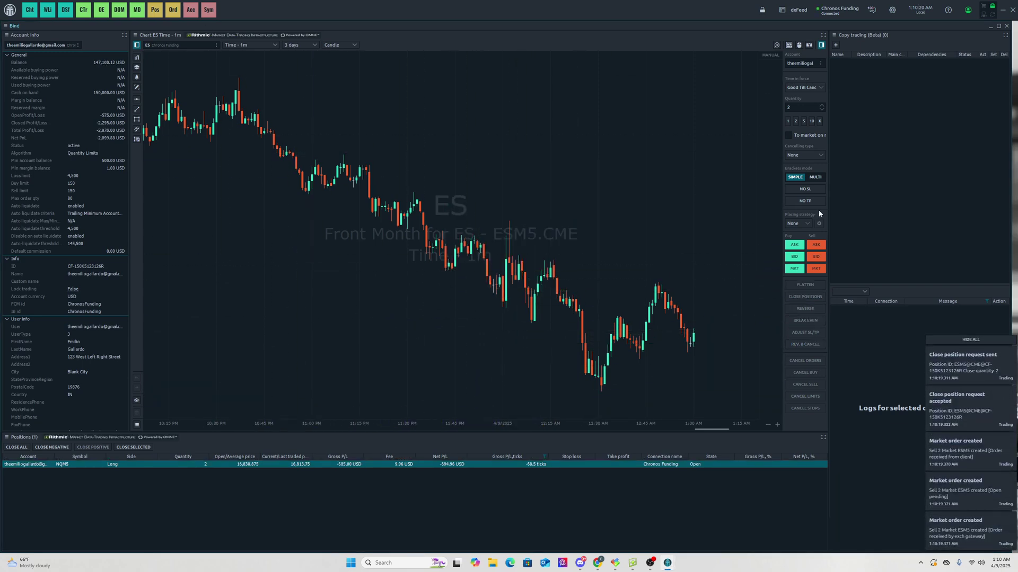
Close the 2-contract NQM5 long position from the Positions list
right_click(394, 463)
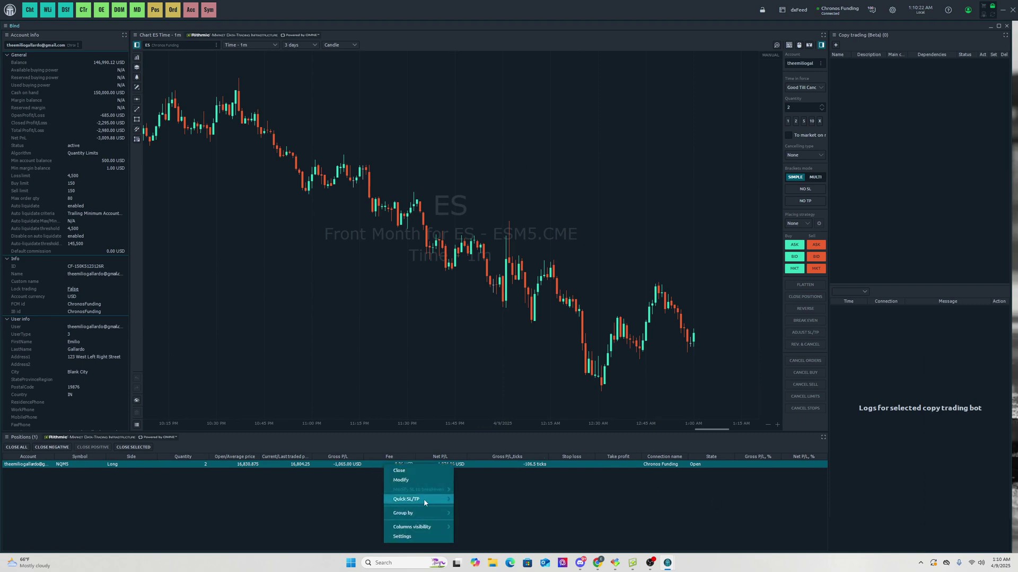
left_click(411, 470)
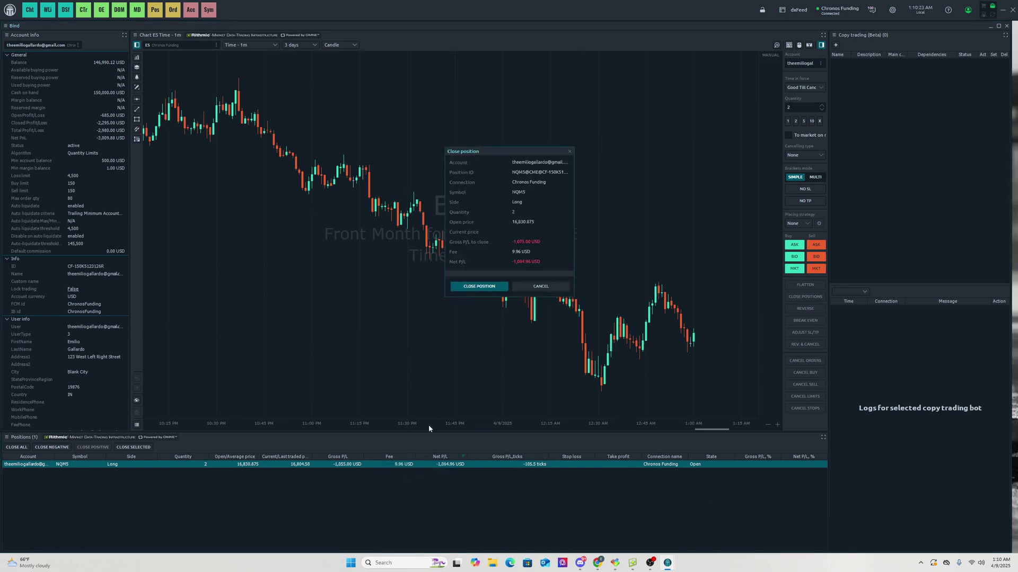
left_click(476, 287)
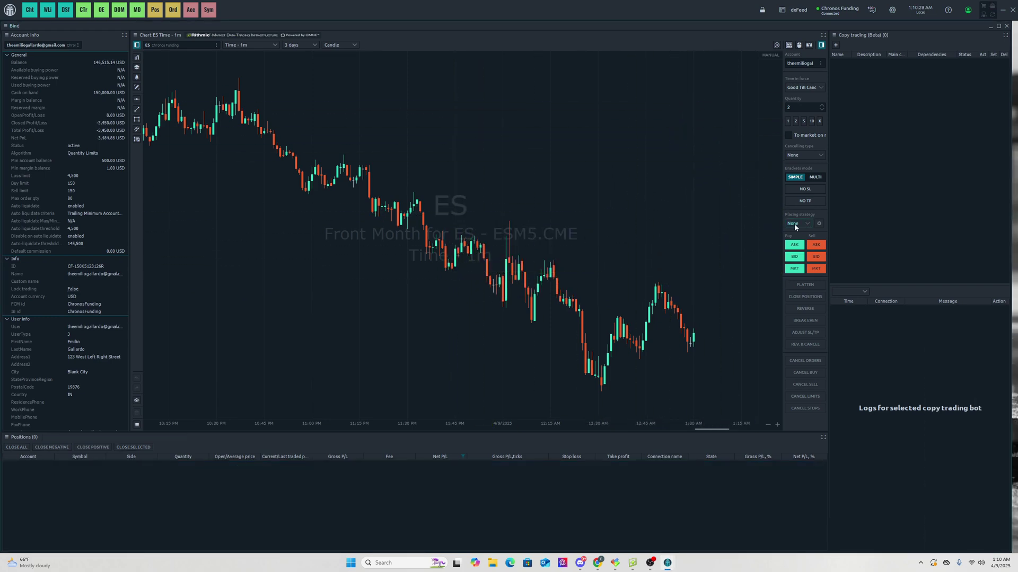
Load the MNQ front-month contract (MNQM5.CME) on the chart in place of ES
left_click(190, 46)
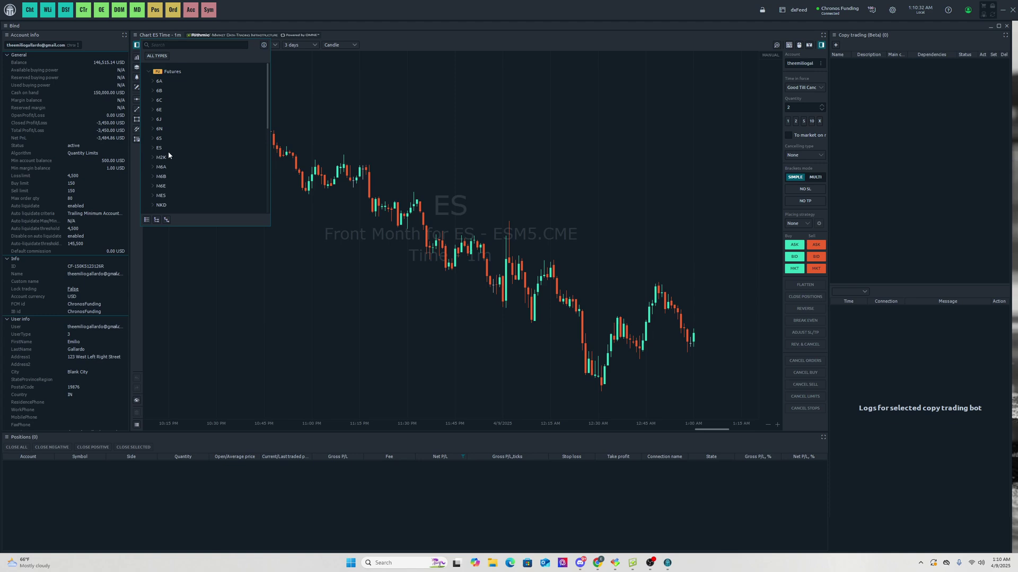
scroll(169, 155, "down", 2)
scroll(169, 118, "up", 2)
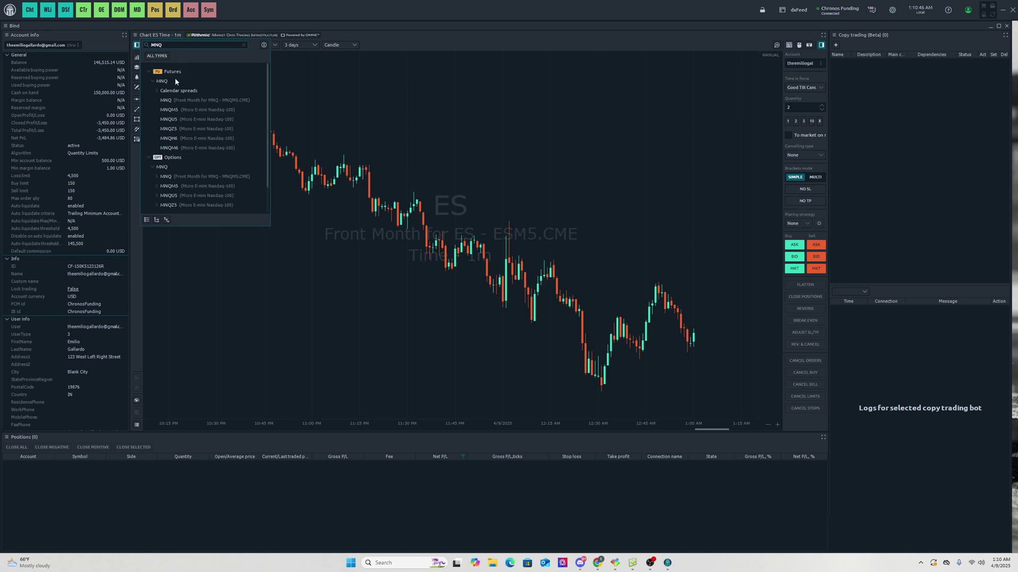
left_click(177, 99)
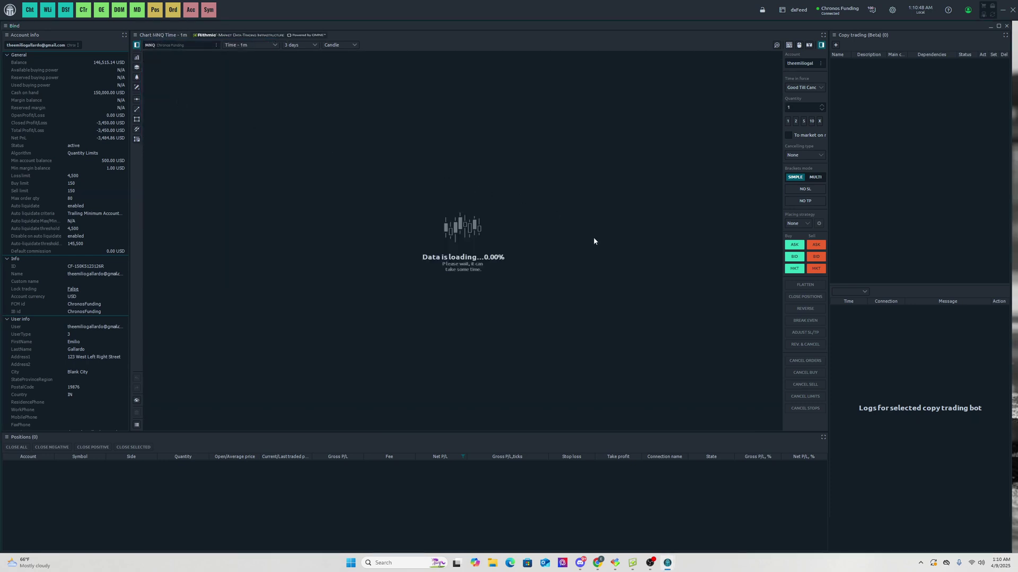
scroll(665, 256, "down", 1)
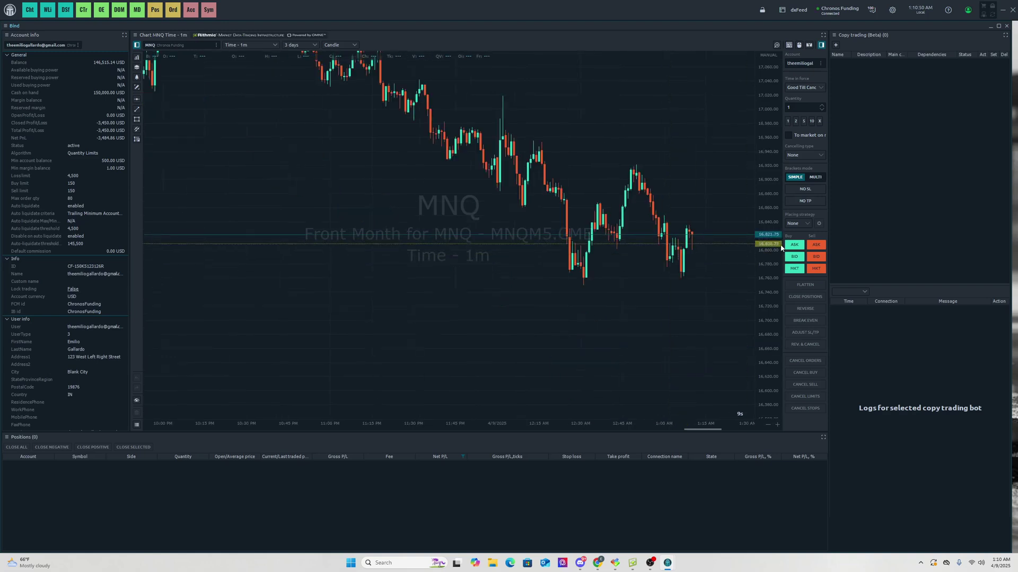
Enable a 20-tick stop loss in order entry
left_click(804, 188)
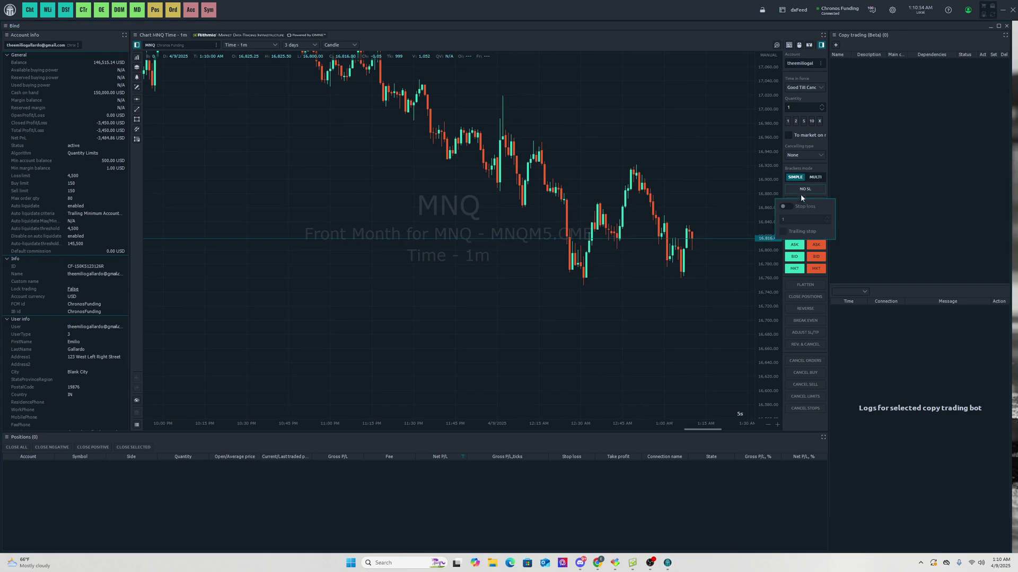
left_click(786, 207)
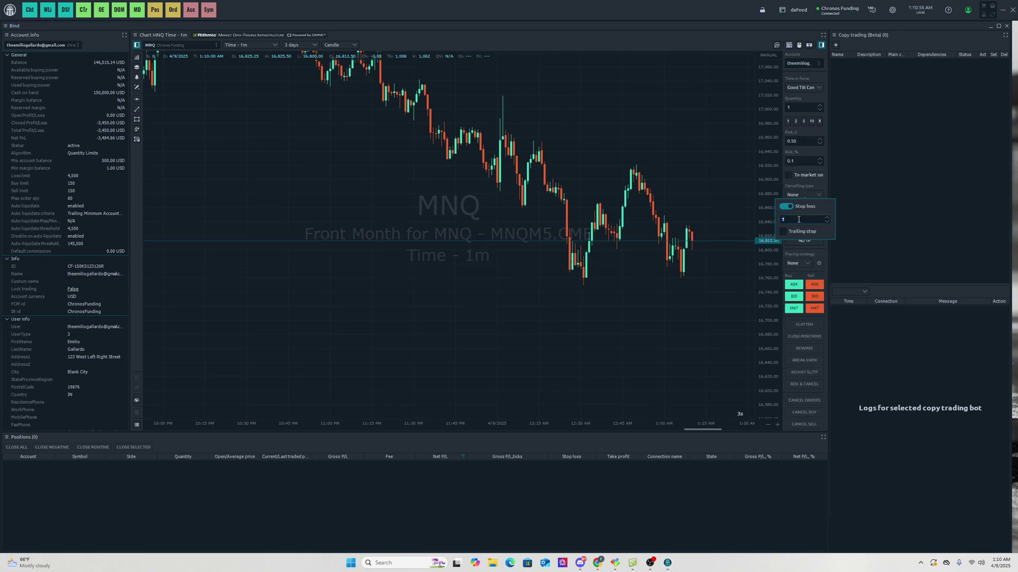
left_click(798, 219)
key("BackSpace")
type("20")
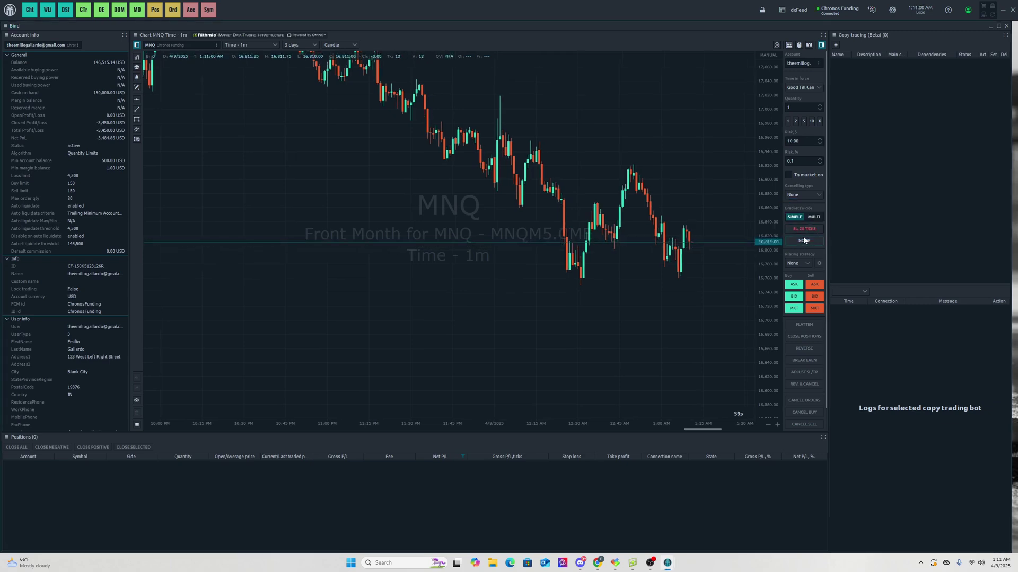
left_click(806, 229)
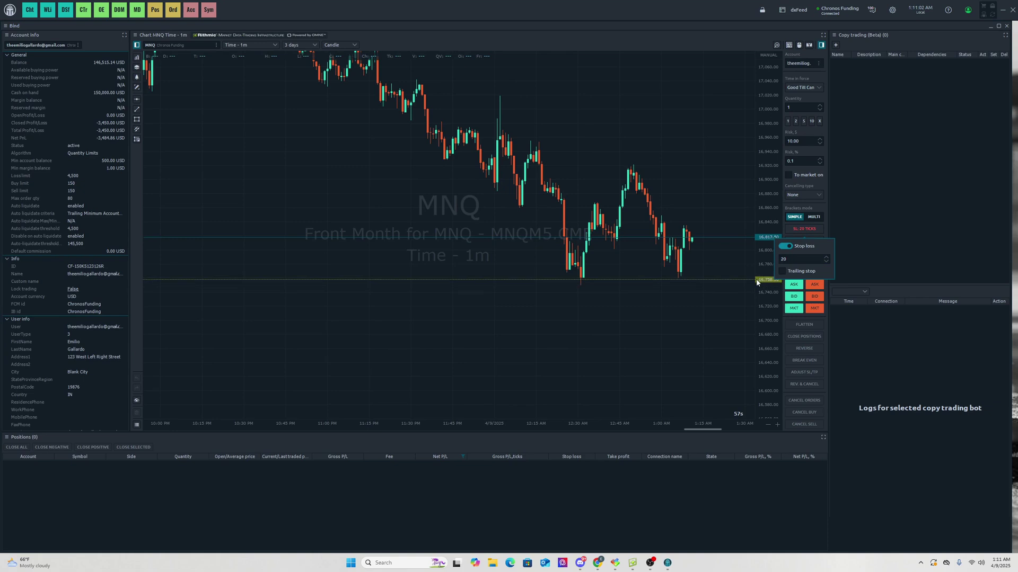
Enable a 300-tick take profit and buy 1 MNQ at market
left_click(803, 241)
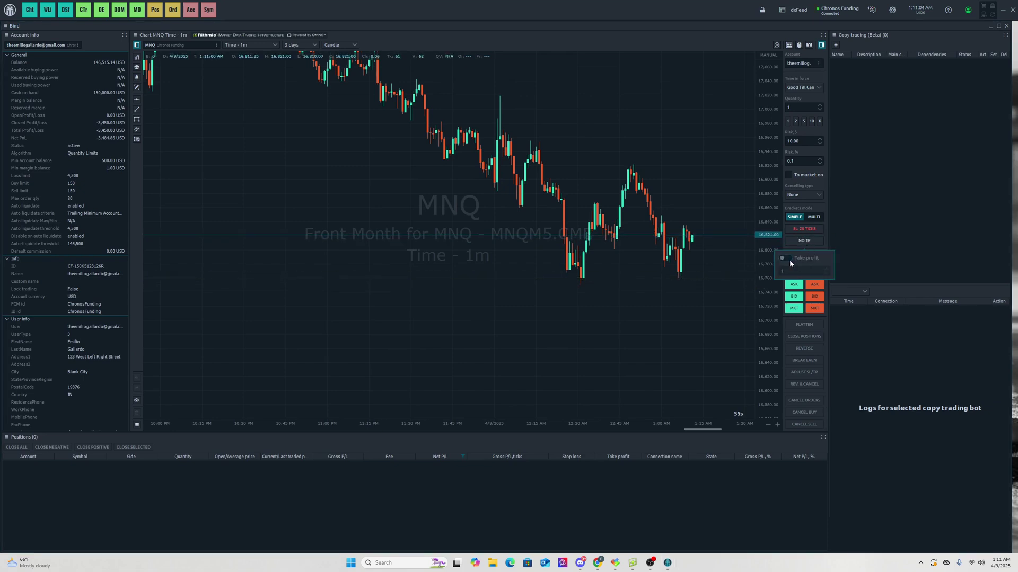
left_click(785, 259)
left_click(793, 270)
key("BackSpace")
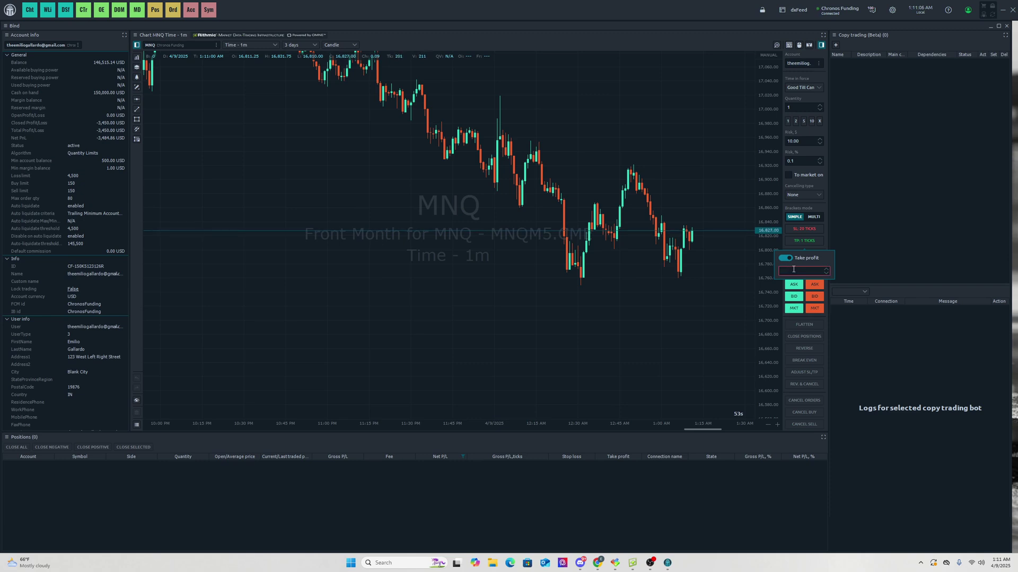
type("300")
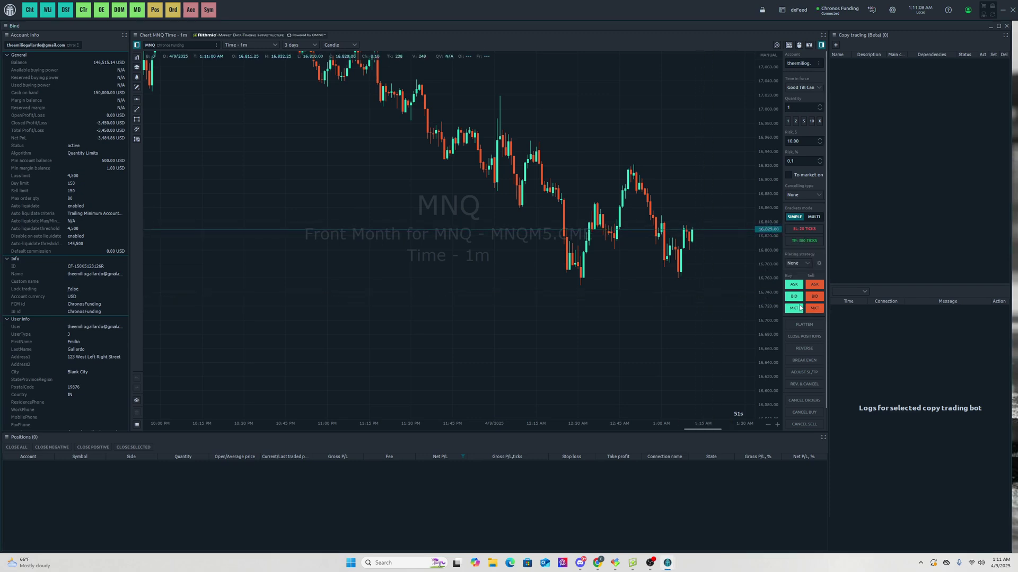
left_click(800, 308)
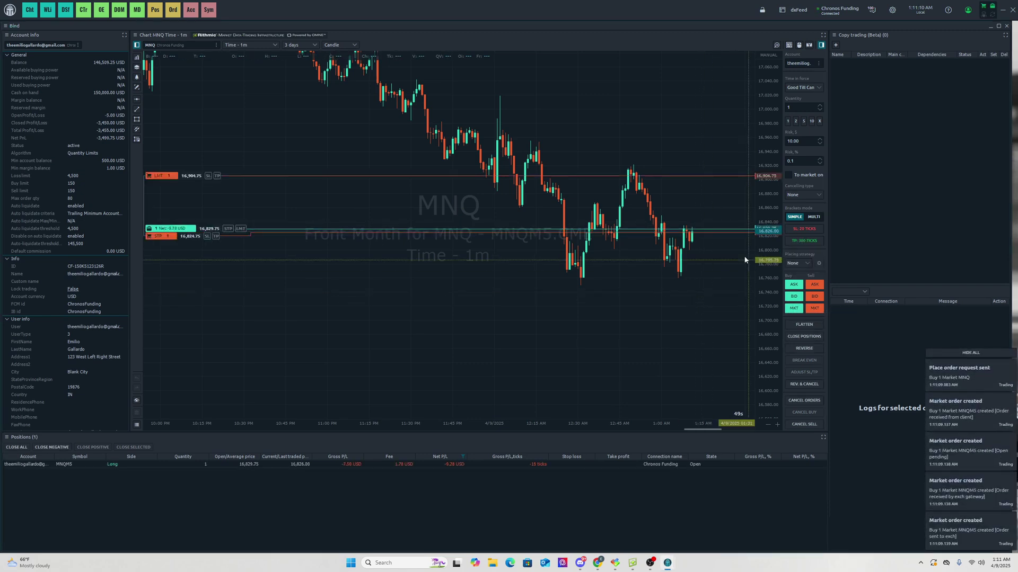
Buy 1 MNQ at market with a 150-tick stop, then raise the stop to 16,797.50
left_click(800, 229)
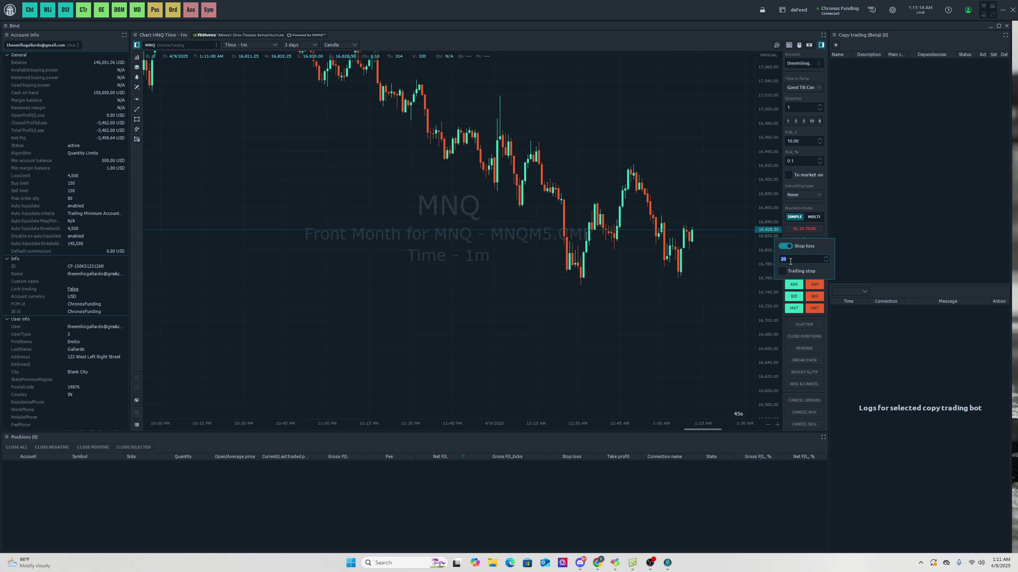
type("15")
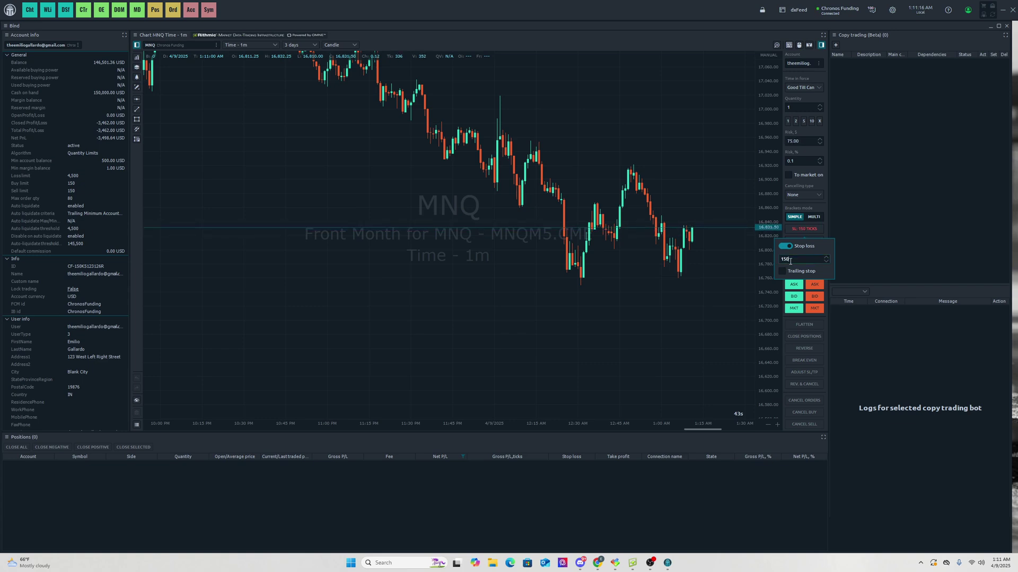
type("0")
left_click(793, 308)
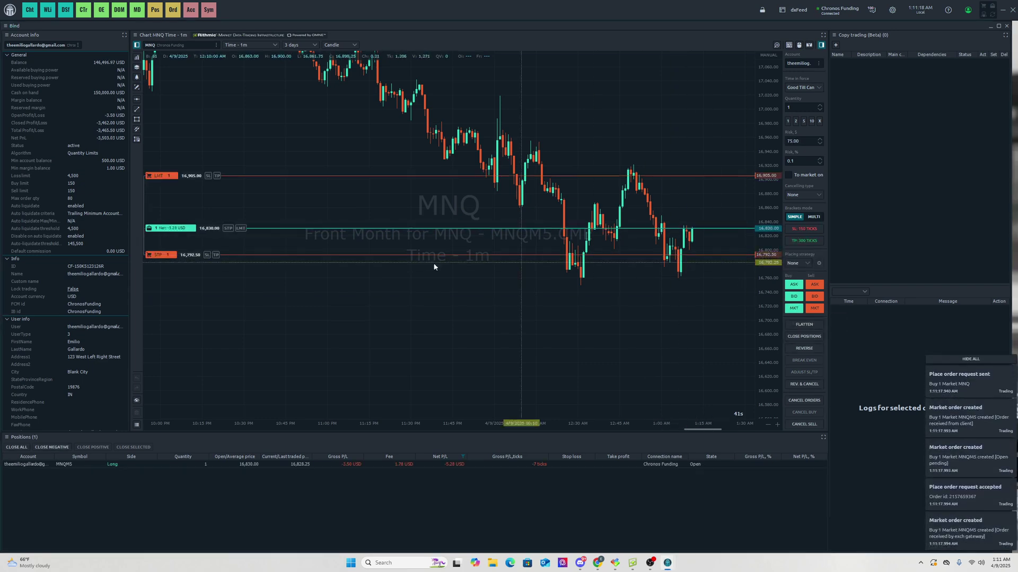
left_click_drag(168, 254, 168, 252)
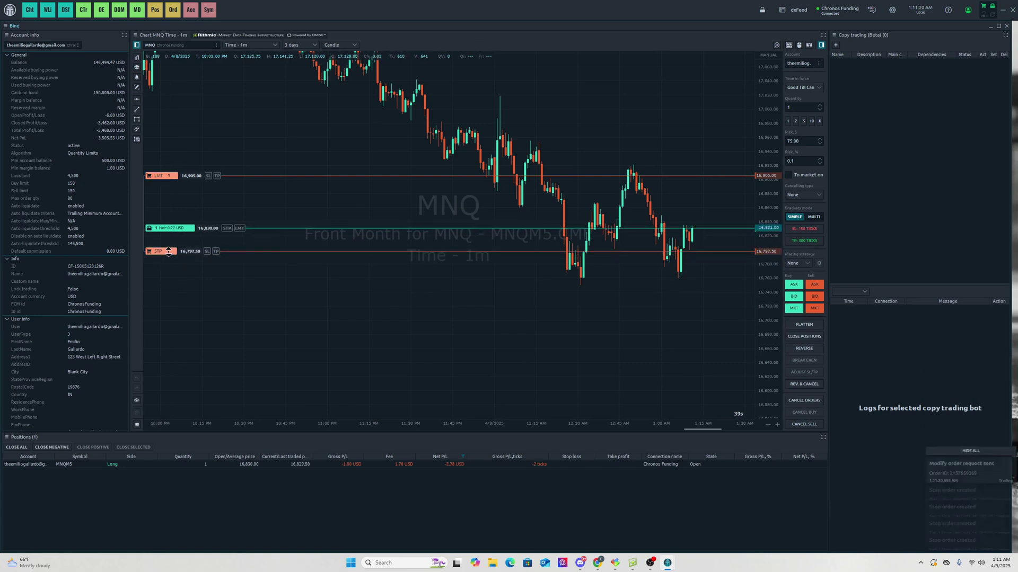
left_click_drag(635, 304, 626, 317)
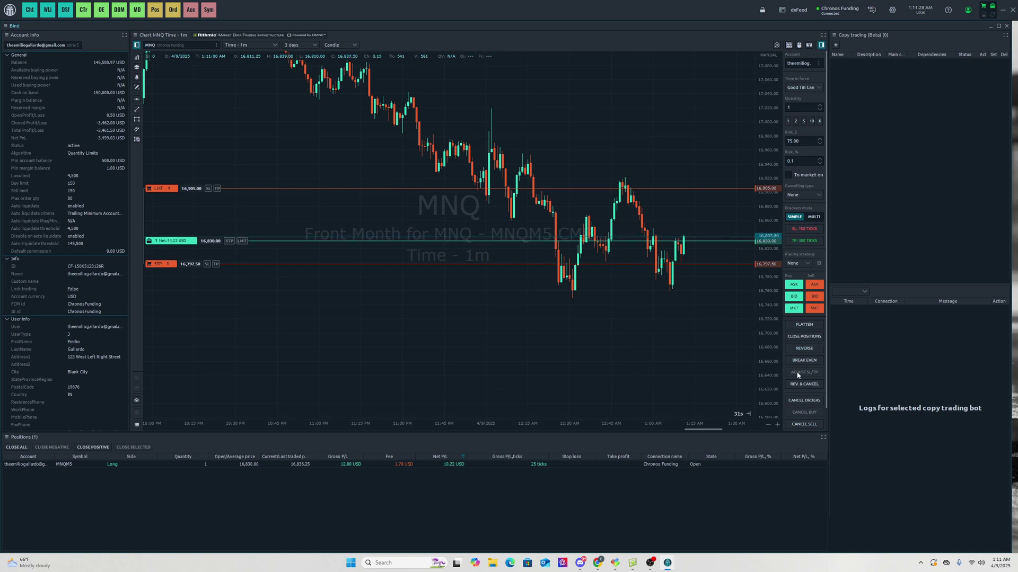
Flatten the MNQ position and cancel all orders, keeping brackets in simple mode
left_click(800, 325)
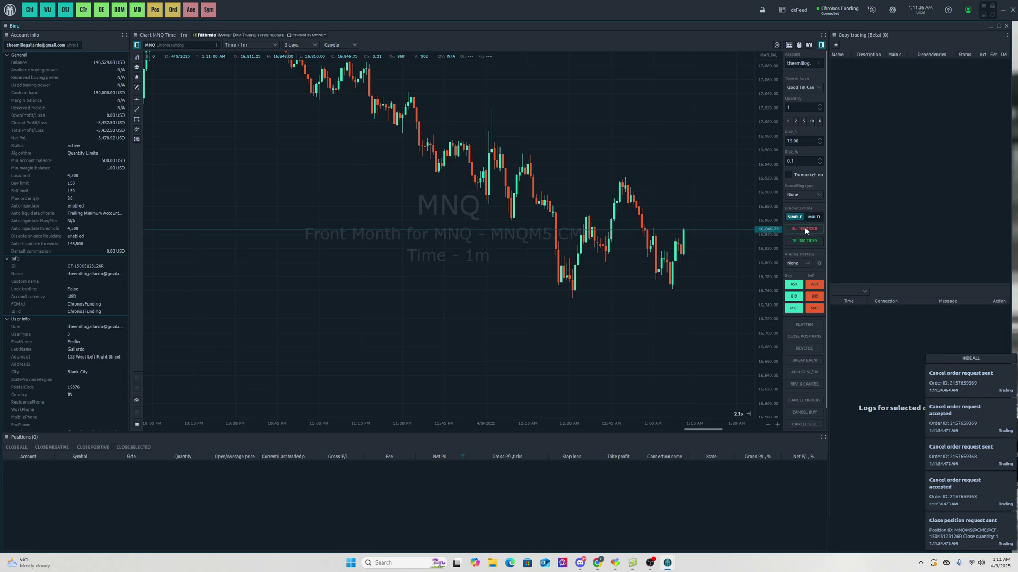
left_click(813, 217)
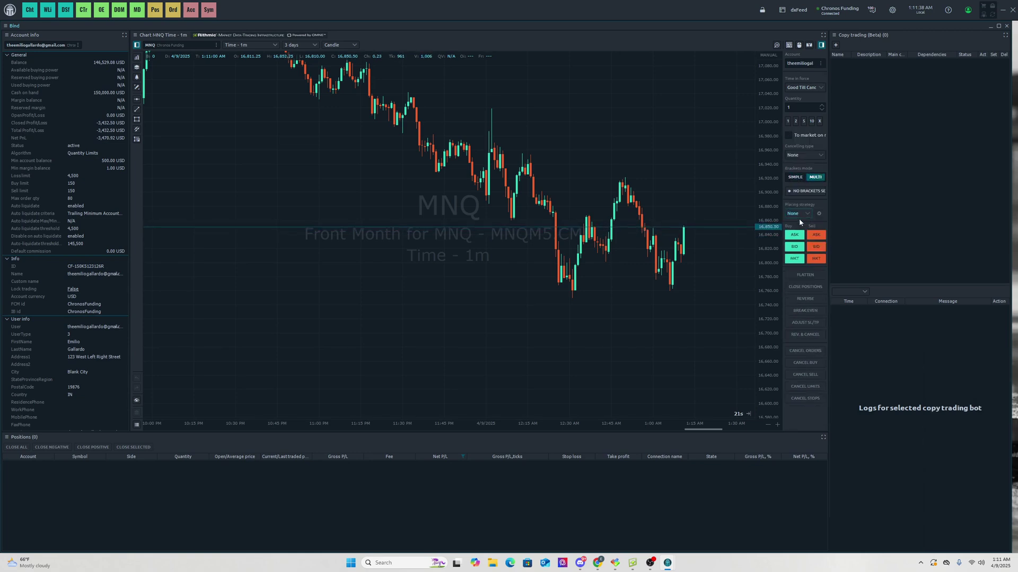
left_click(794, 177)
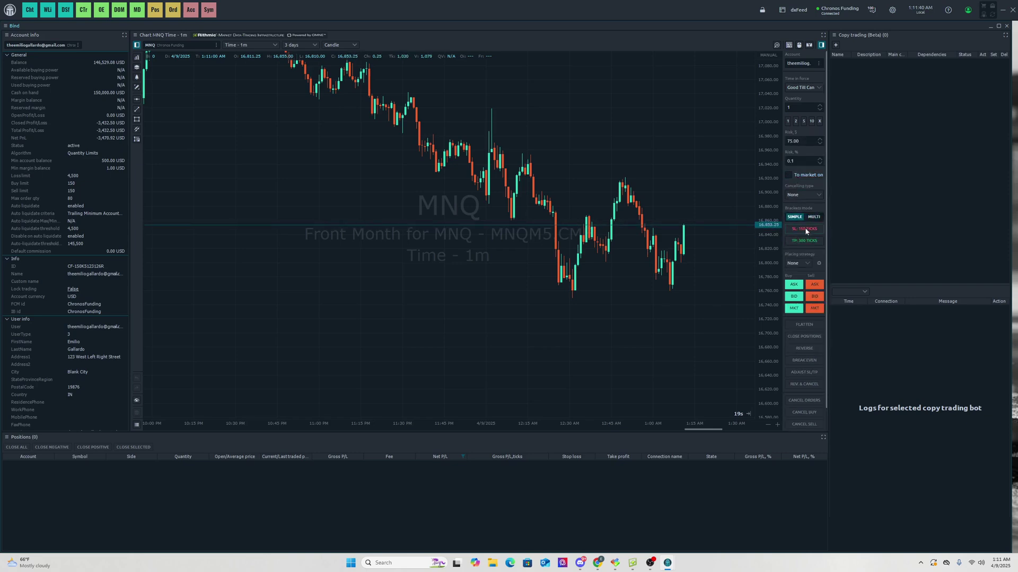
Turn off both the stop loss and take profit brackets
left_click(797, 230)
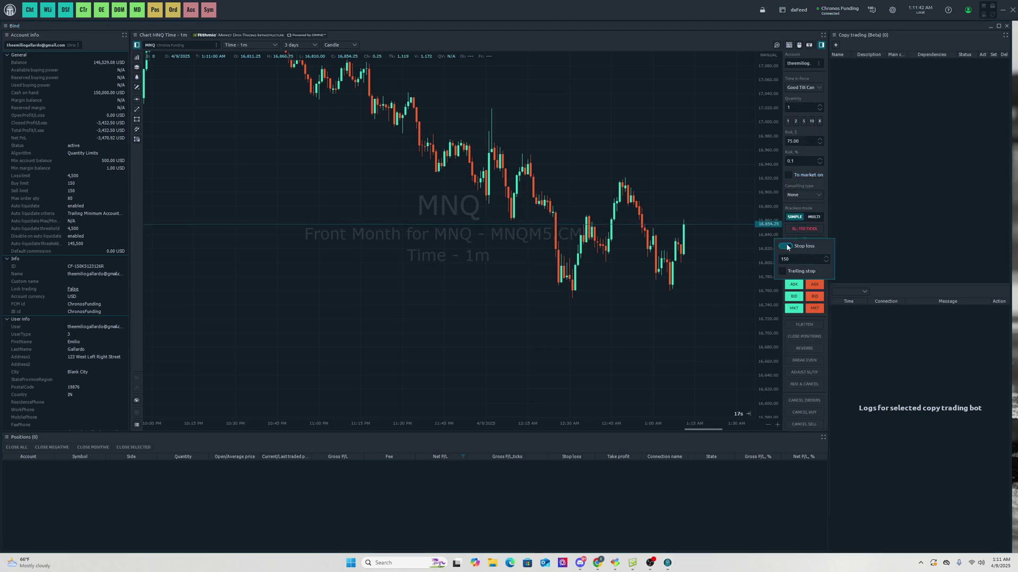
left_click(783, 245)
left_click(805, 201)
left_click(783, 218)
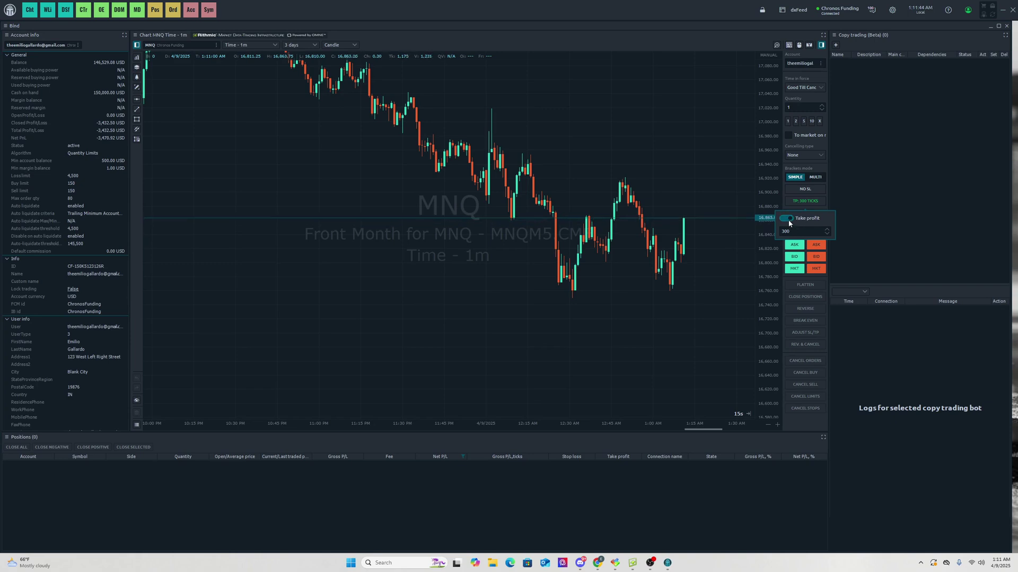
Buy 5 MNQ at market with no brackets attached
left_click(804, 121)
left_click(794, 268)
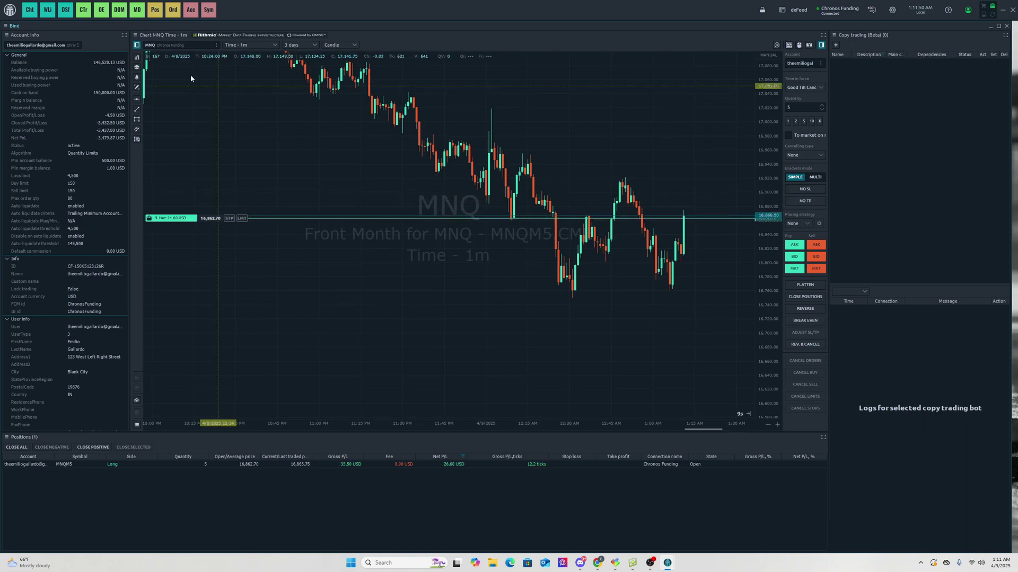
left_click(10, 10)
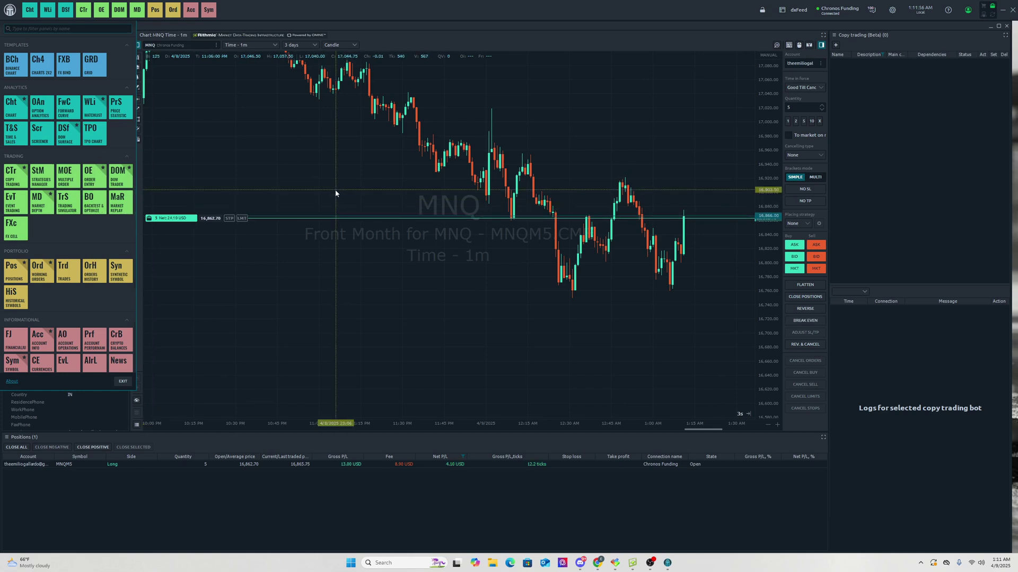
Scroll through the panel launcher's analytics, trading, portfolio and informational tiles
scroll(91, 265, "down", 1)
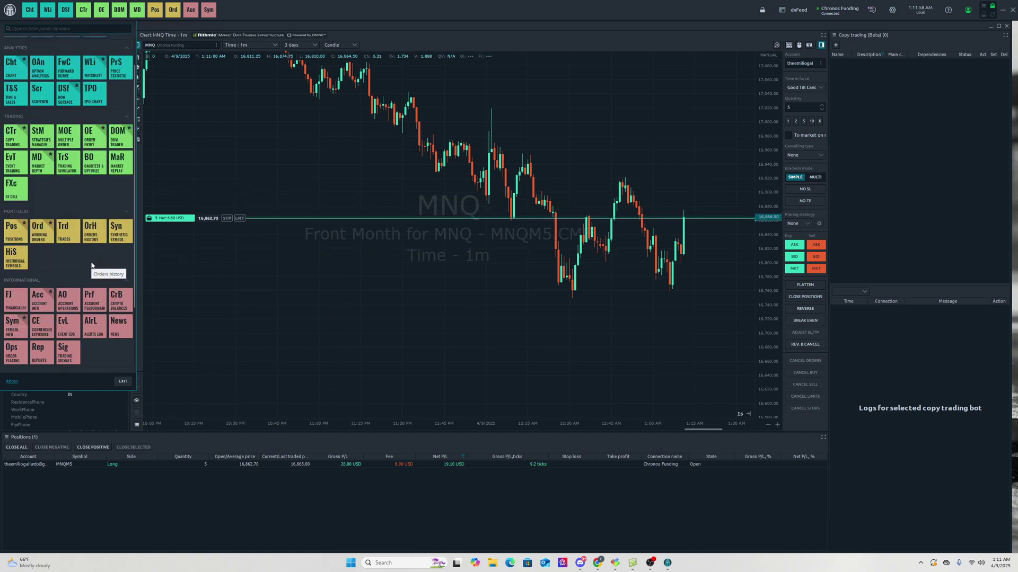
scroll(91, 265, "up", 1)
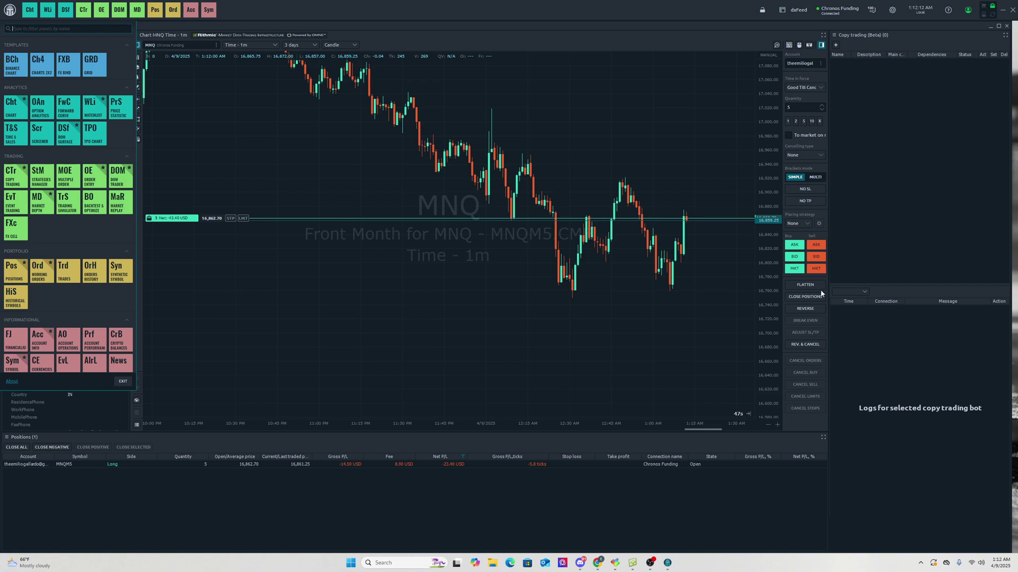
Uncheck Grid time and Grid price in the MNQ chart's View options
left_click(698, 277)
right_click(591, 165)
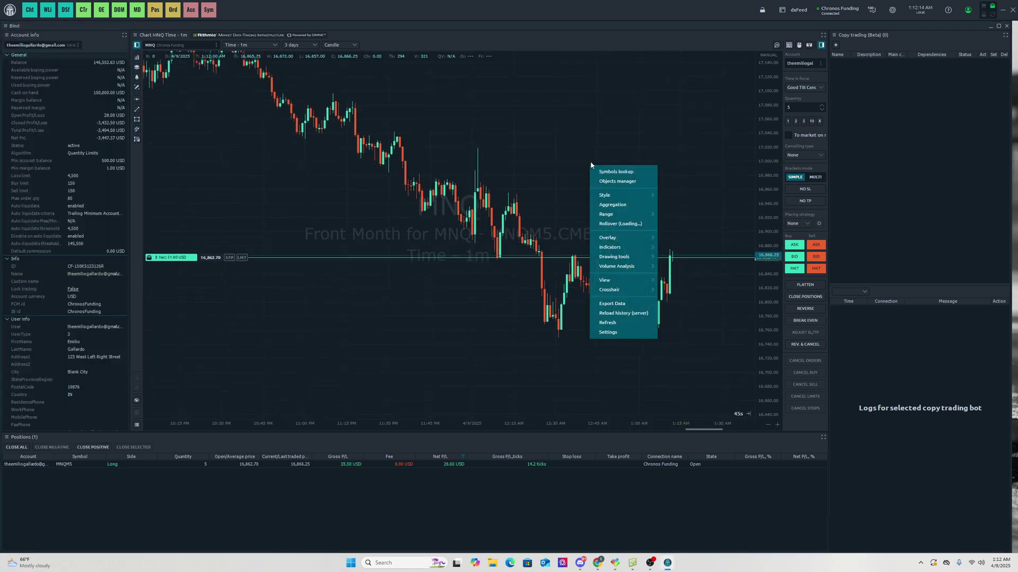
mouse_move(615, 280)
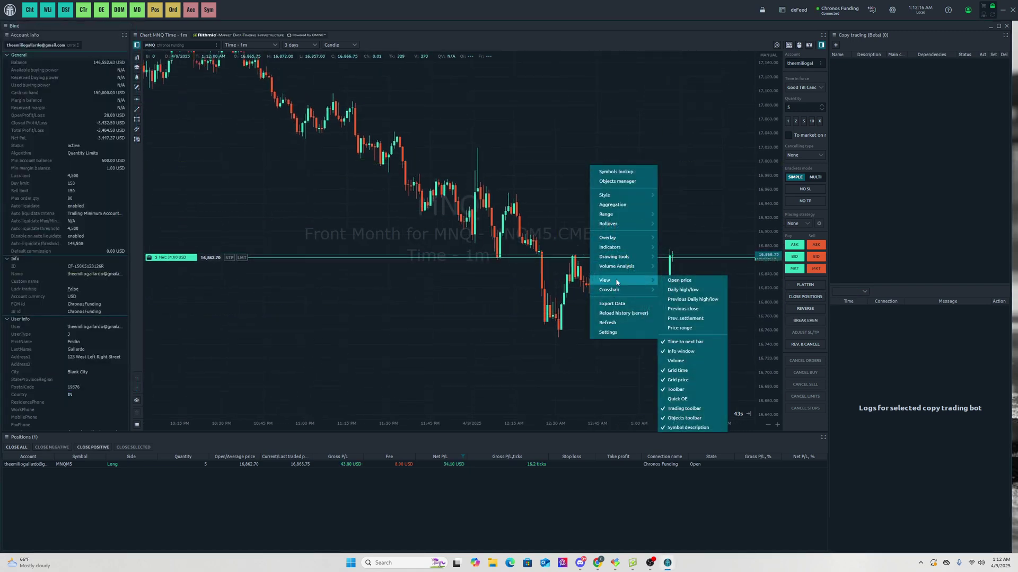
left_click(680, 371)
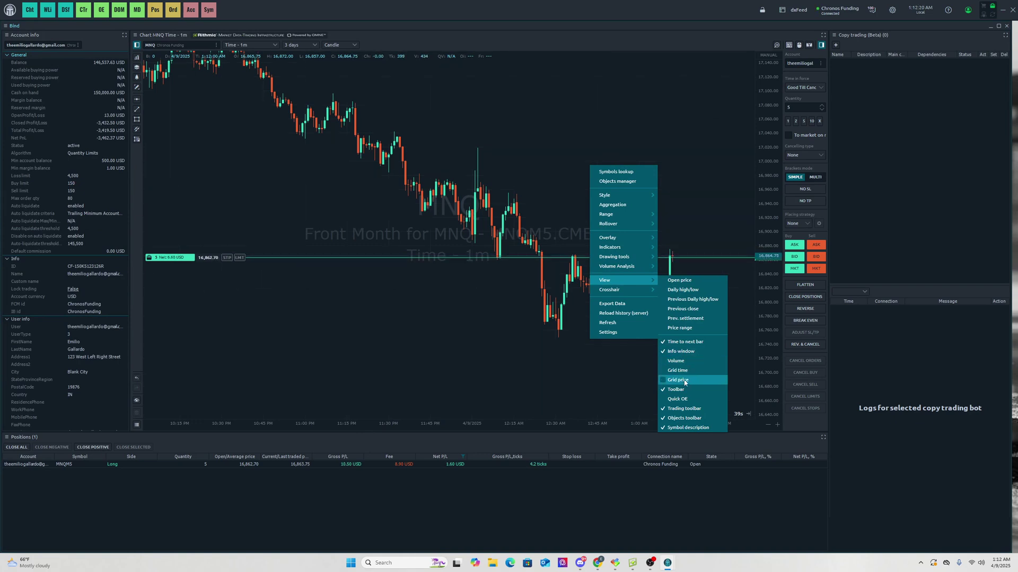
left_click(681, 380)
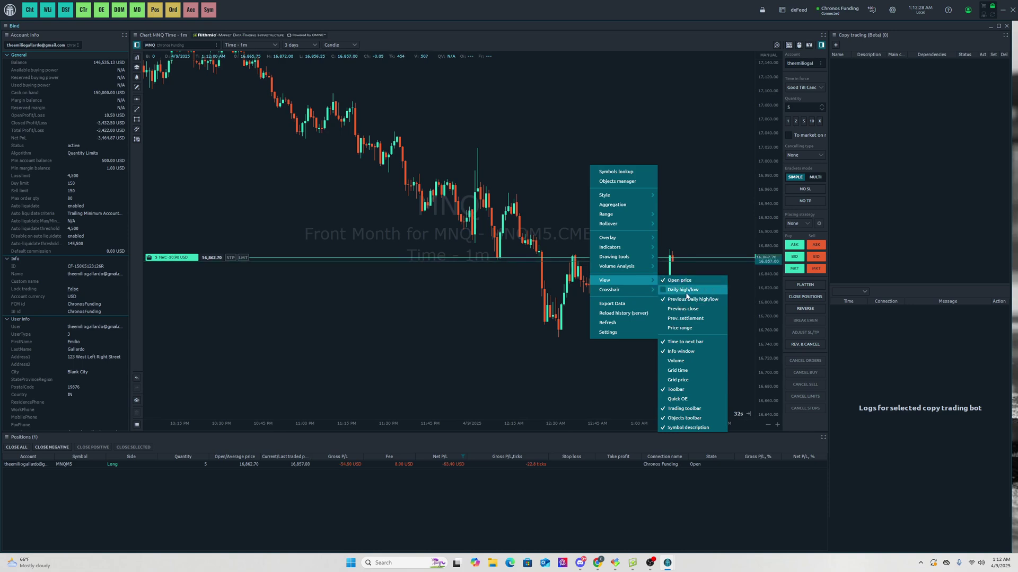
left_click(614, 360)
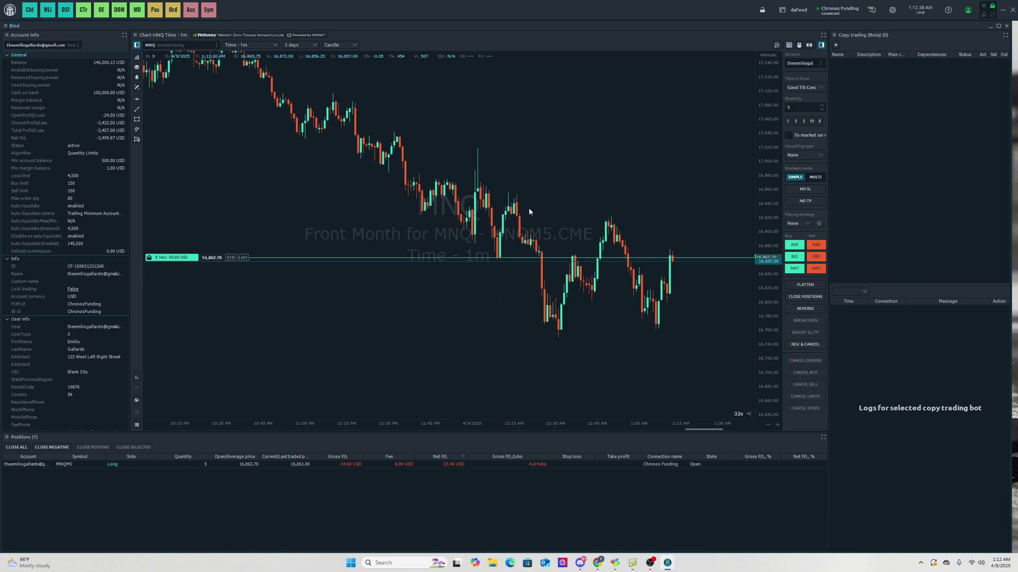
right_click(542, 191)
Change the chart symbol to NQ and move the State column before Take profit
left_click(562, 359)
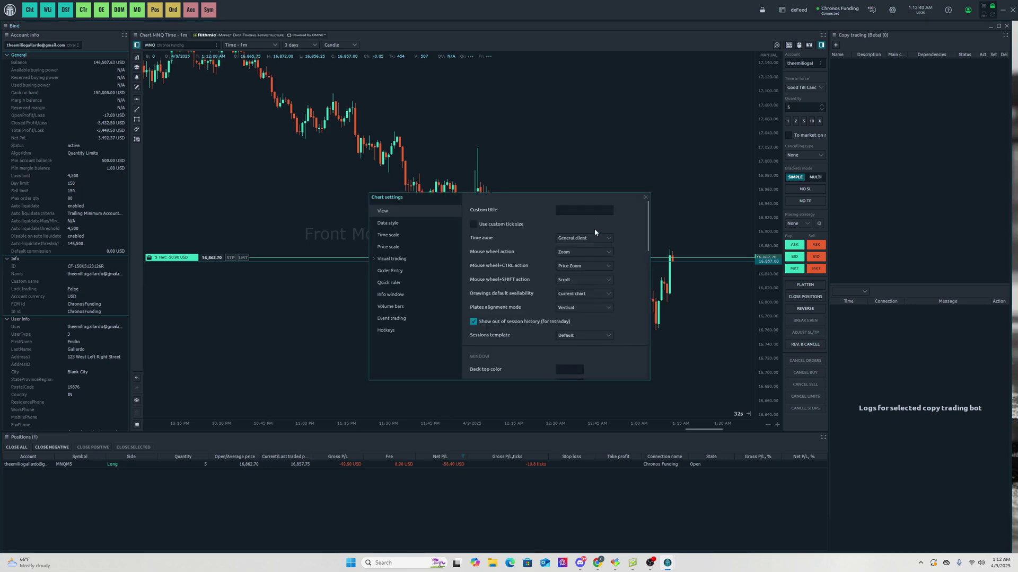
left_click(249, 44)
left_click(183, 45)
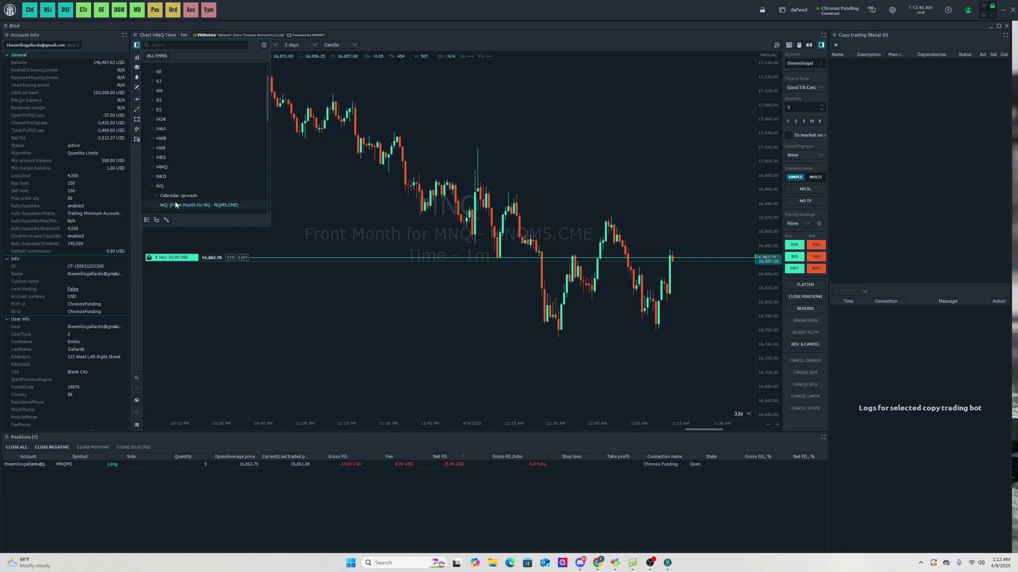
left_click(160, 186)
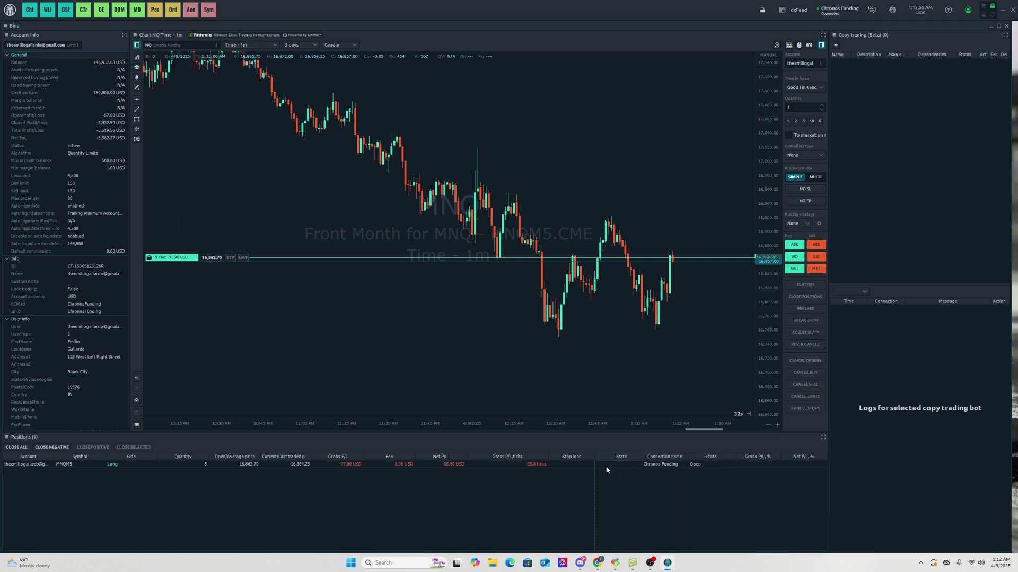
left_click_drag(606, 470, 607, 469)
Unbind the grouped panels, close the NQ chart, and open a new RTYM5 chart
right_click(742, 375)
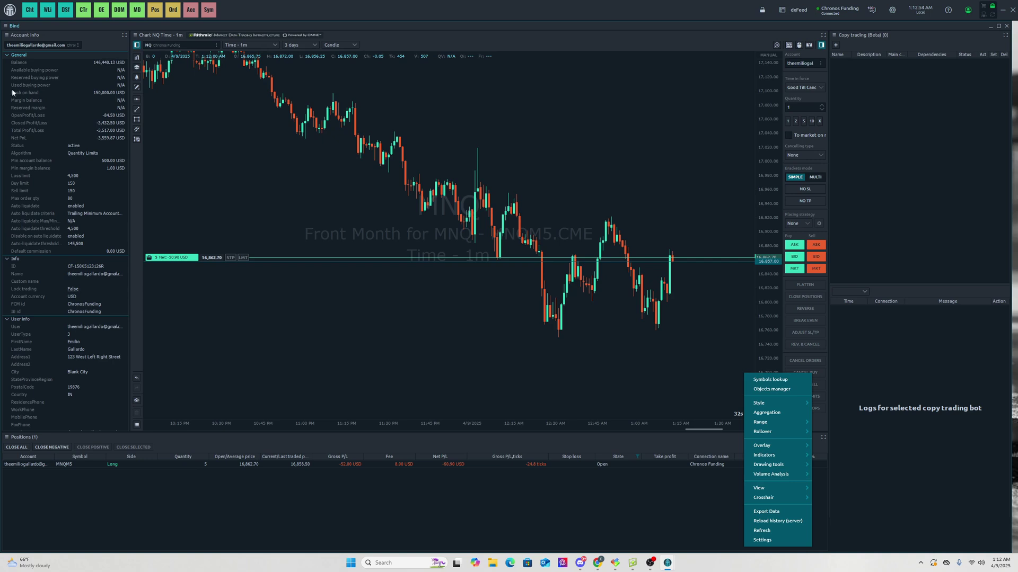
left_click(8, 27)
left_click(29, 50)
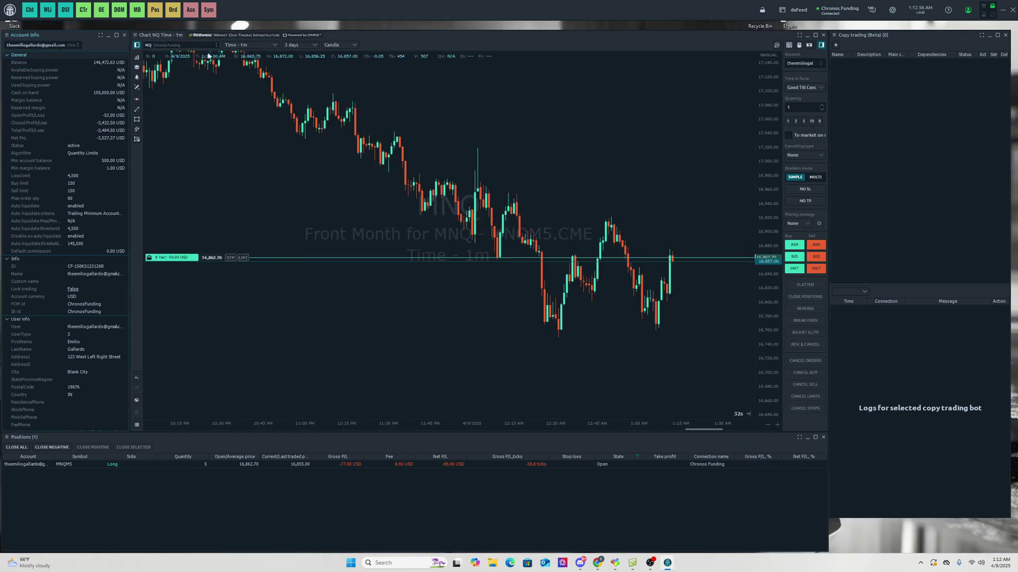
left_click(824, 36)
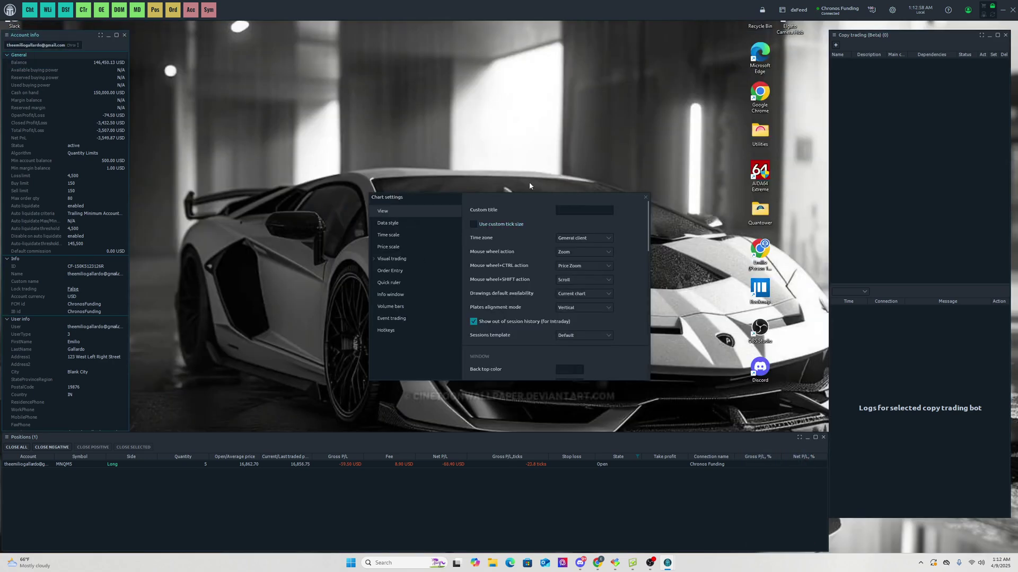
left_click(645, 198)
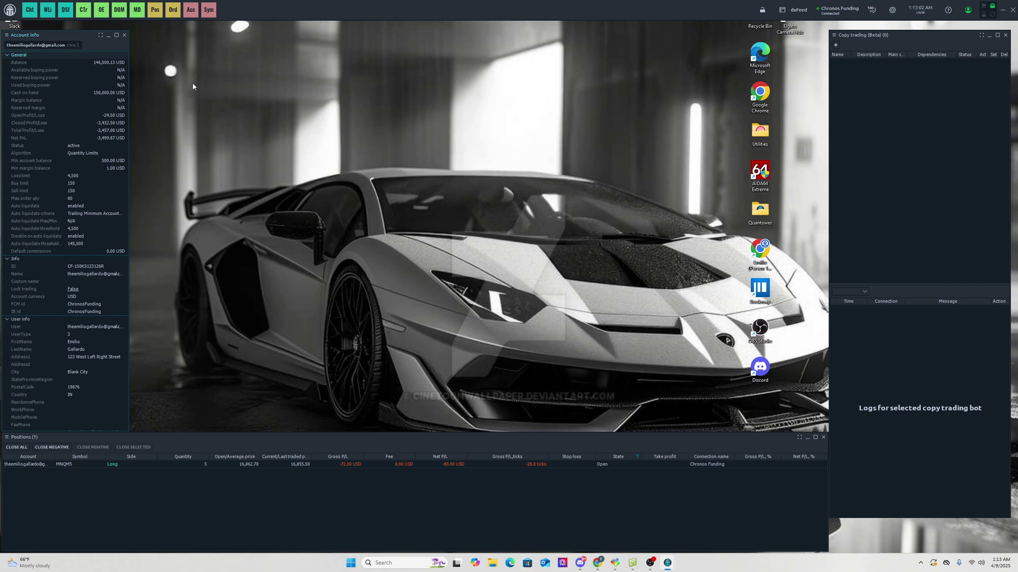
left_click(35, 11)
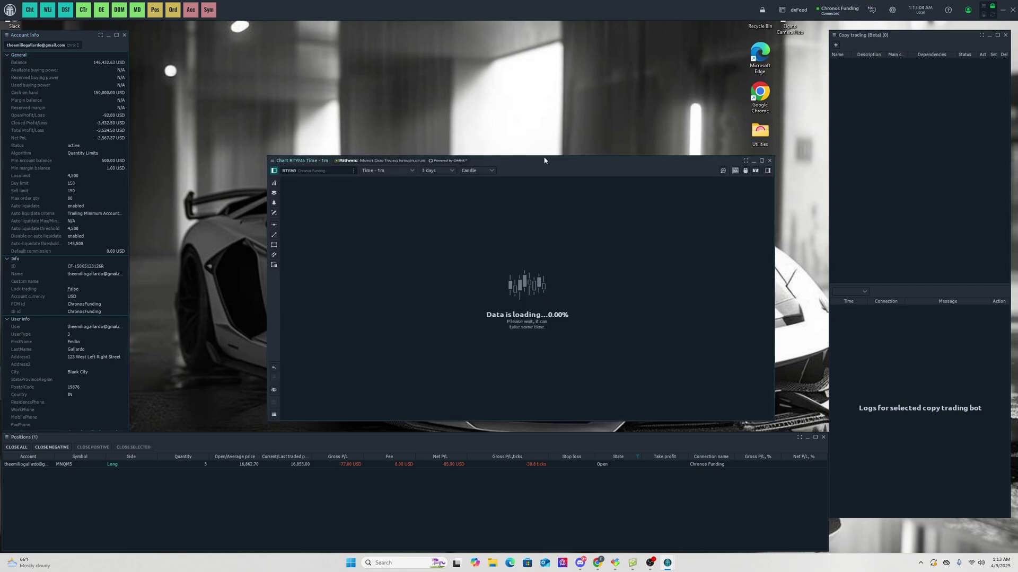
Move the RTYM5 chart to the top-left and enlarge it to fill the workspace
left_click_drag(544, 160, 407, 35)
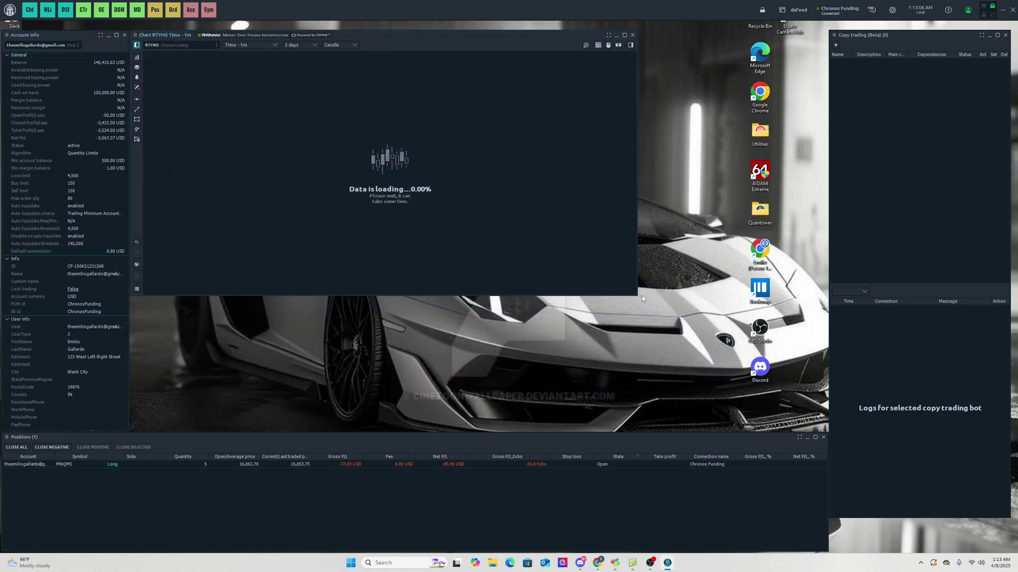
left_click_drag(638, 297, 695, 387)
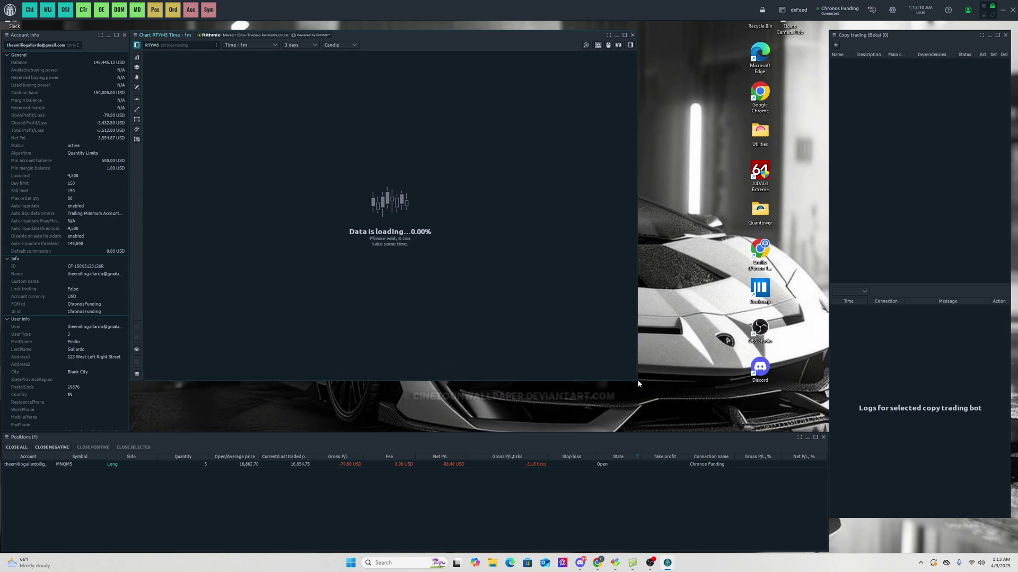
left_click_drag(636, 381, 830, 429)
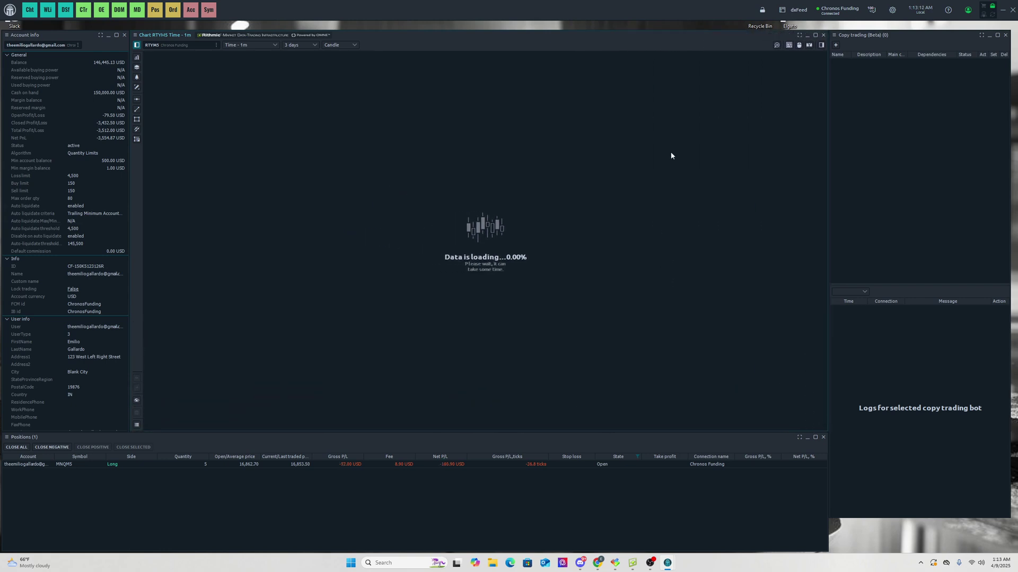
Create a bind linking Account info with the copy trading panel
left_click(6, 35)
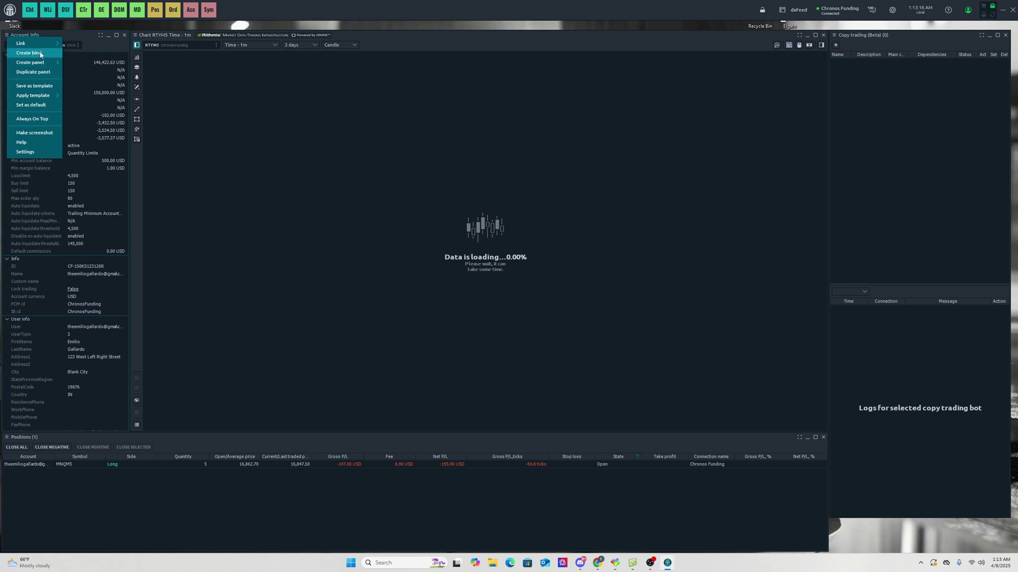
left_click(40, 53)
left_click(913, 474)
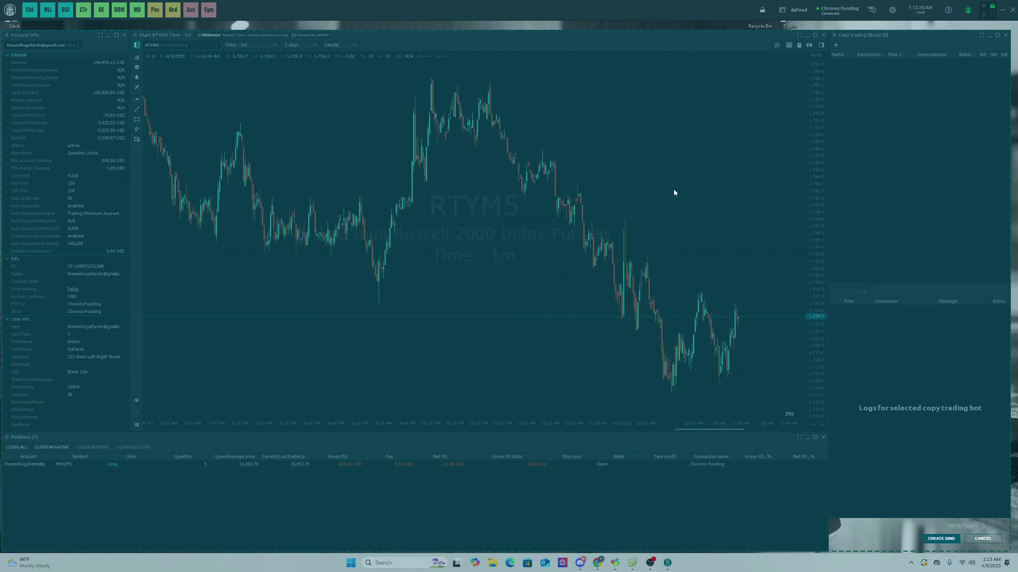
key("Return")
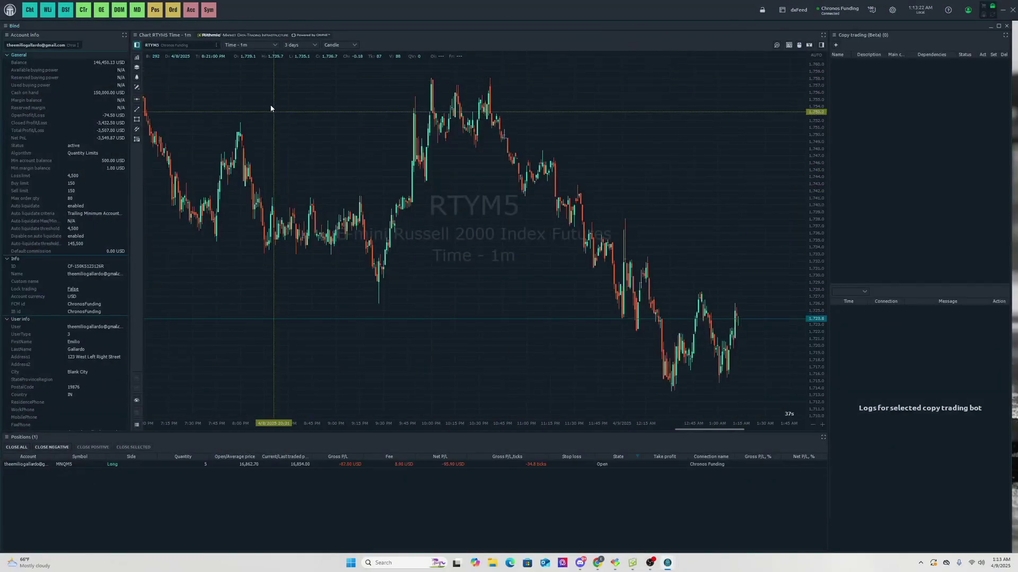
Switch the chart to MNQ, enable Daily high/low, and turn off the Open price line
left_click(201, 44)
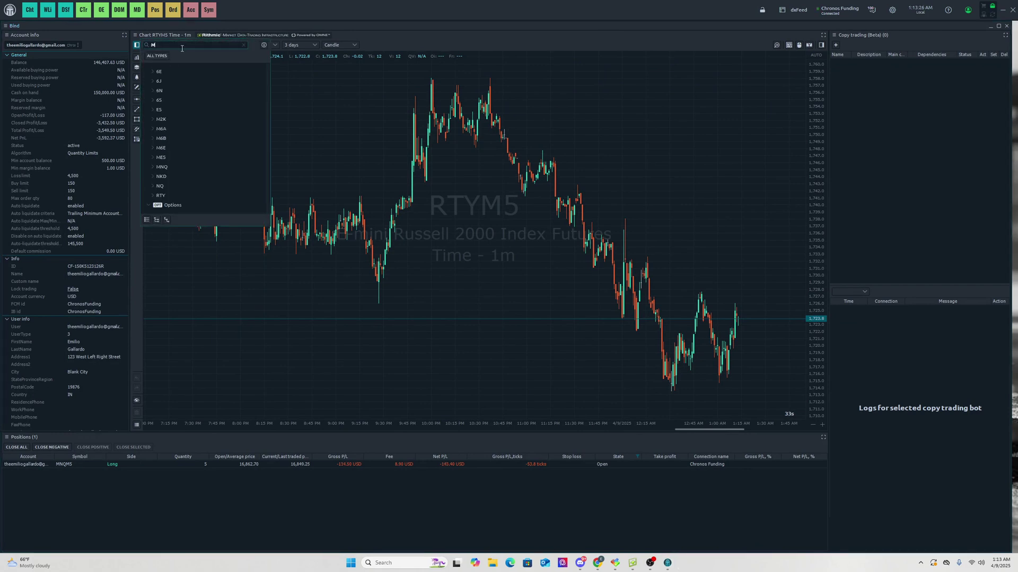
left_click(173, 70)
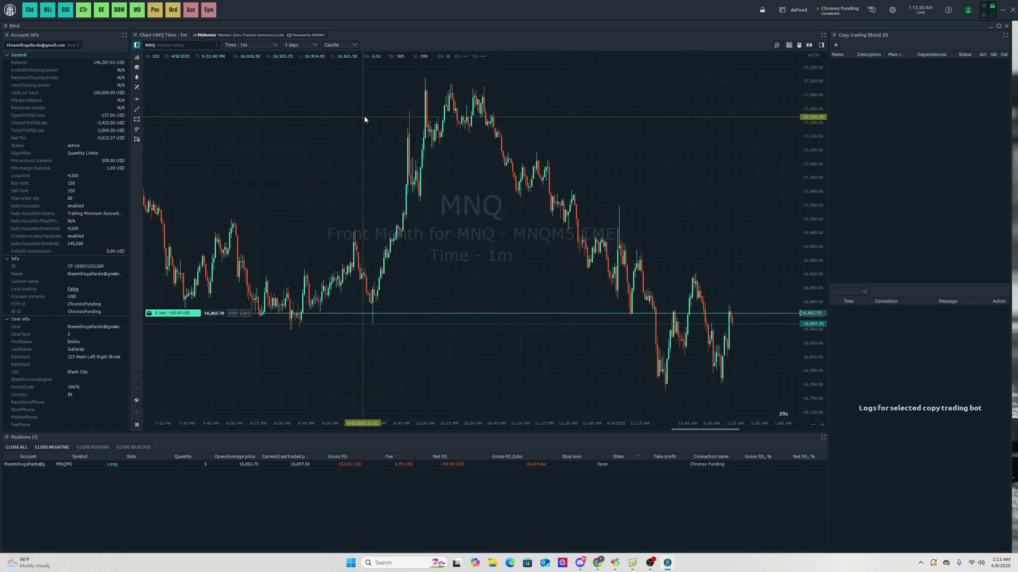
right_click(366, 118)
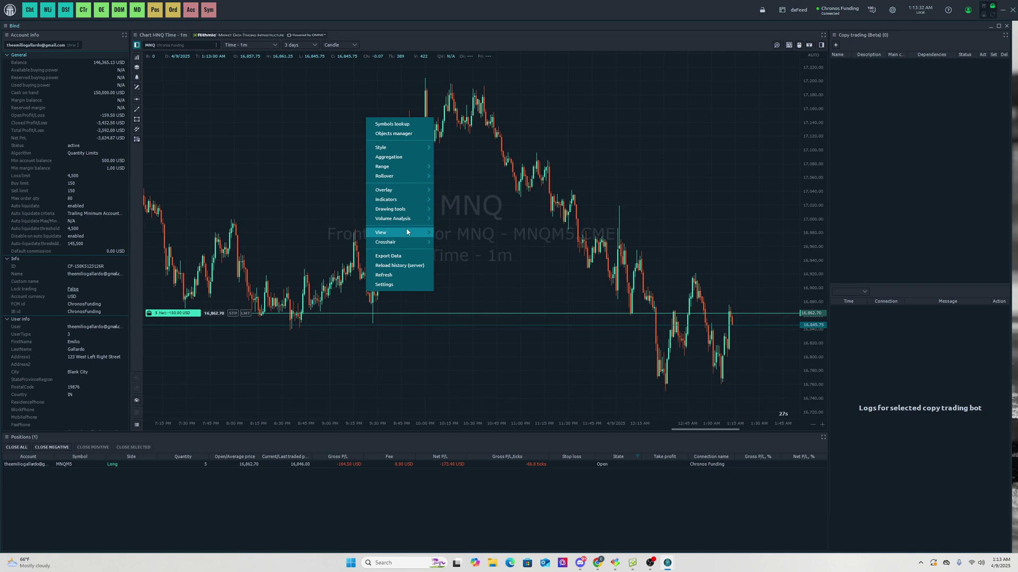
mouse_move(406, 231)
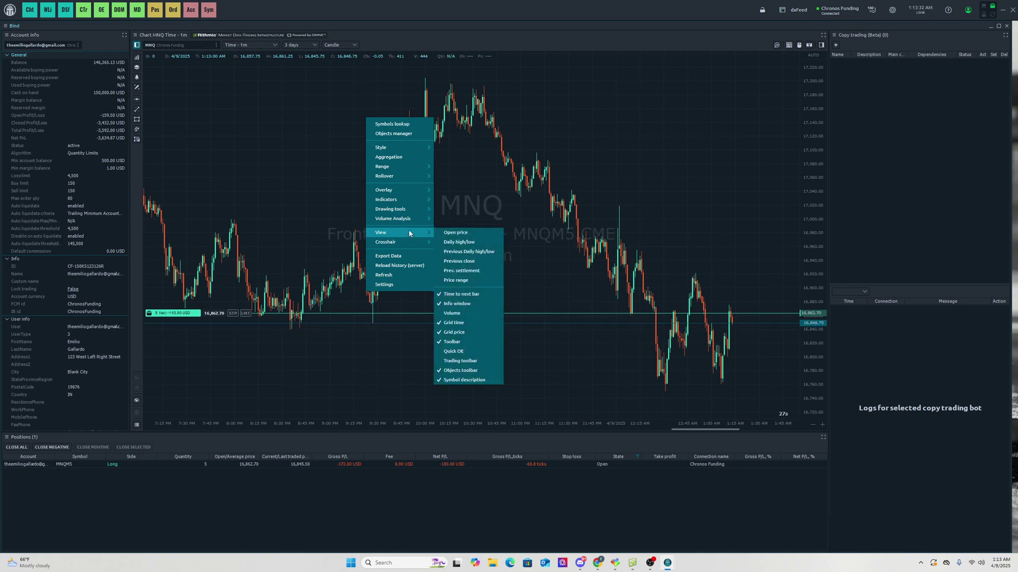
left_click(459, 242)
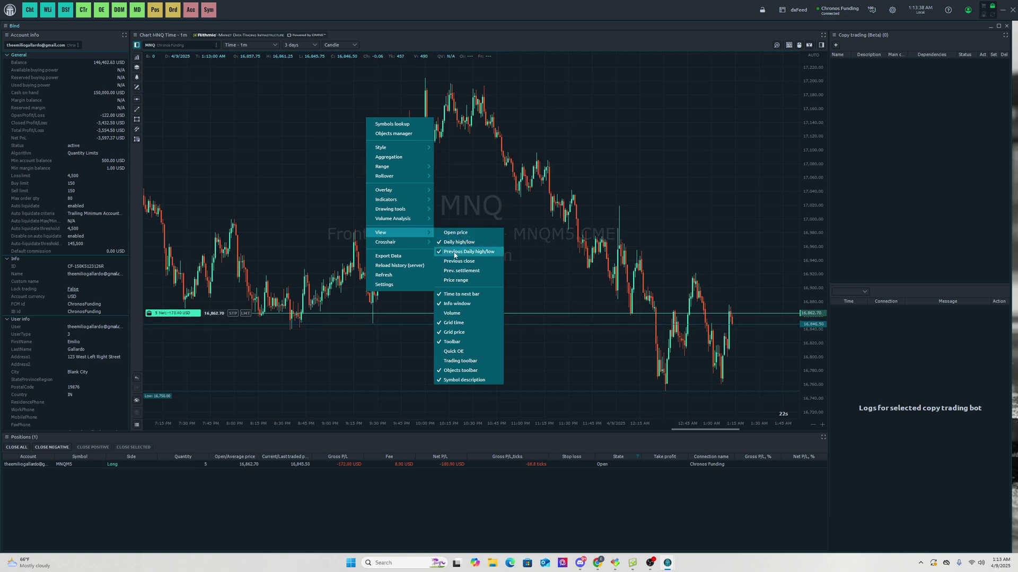
left_click(444, 233)
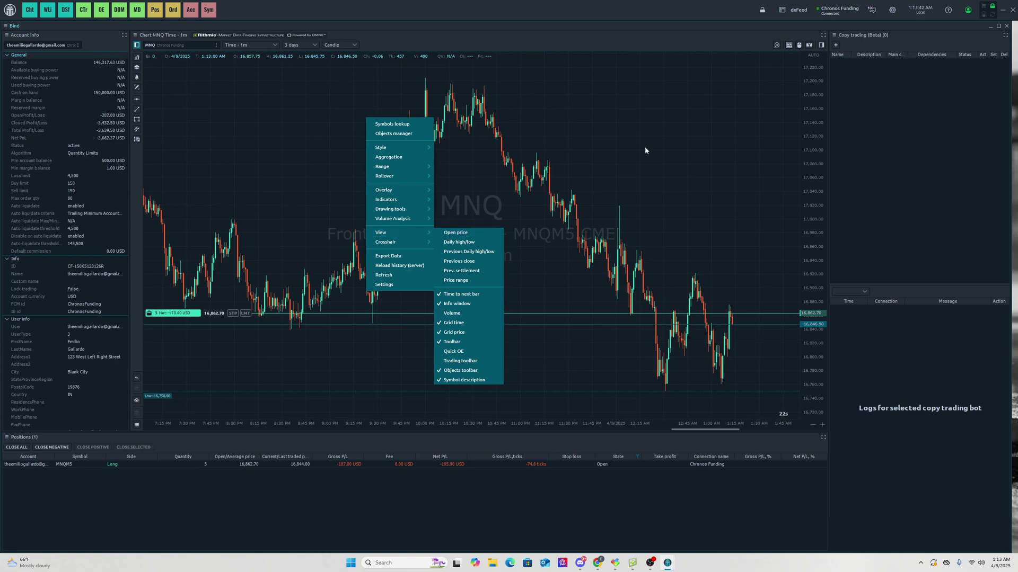
left_click(793, 38)
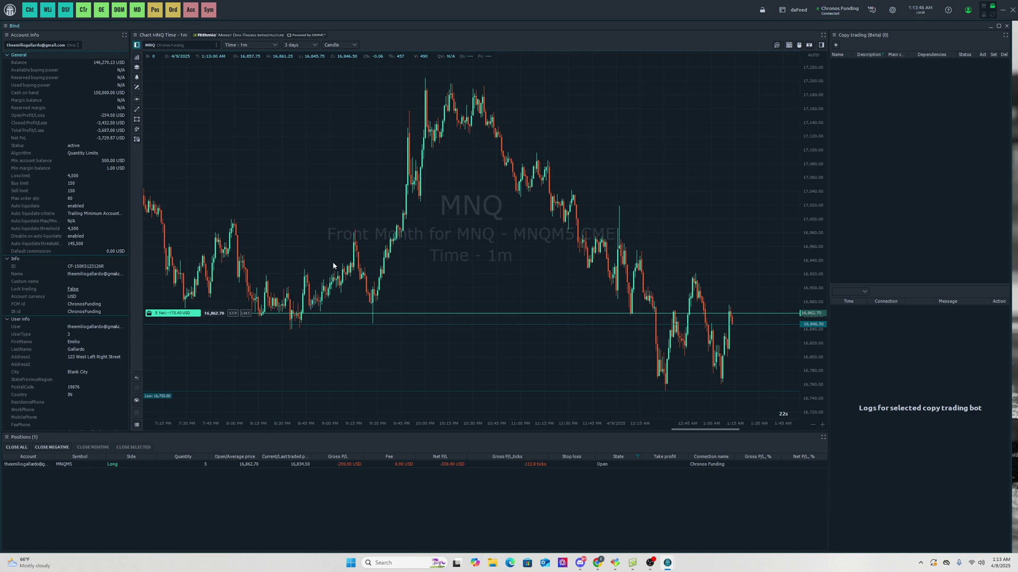
Unbind the panels, close the MNQ chart, and open a new RTYM5 chart
left_click(3, 26)
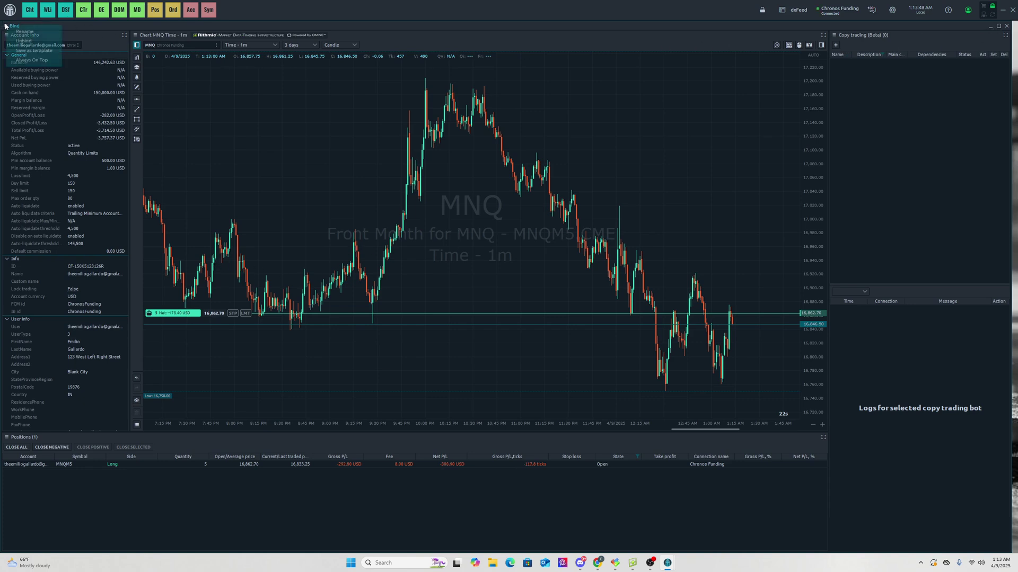
left_click(17, 46)
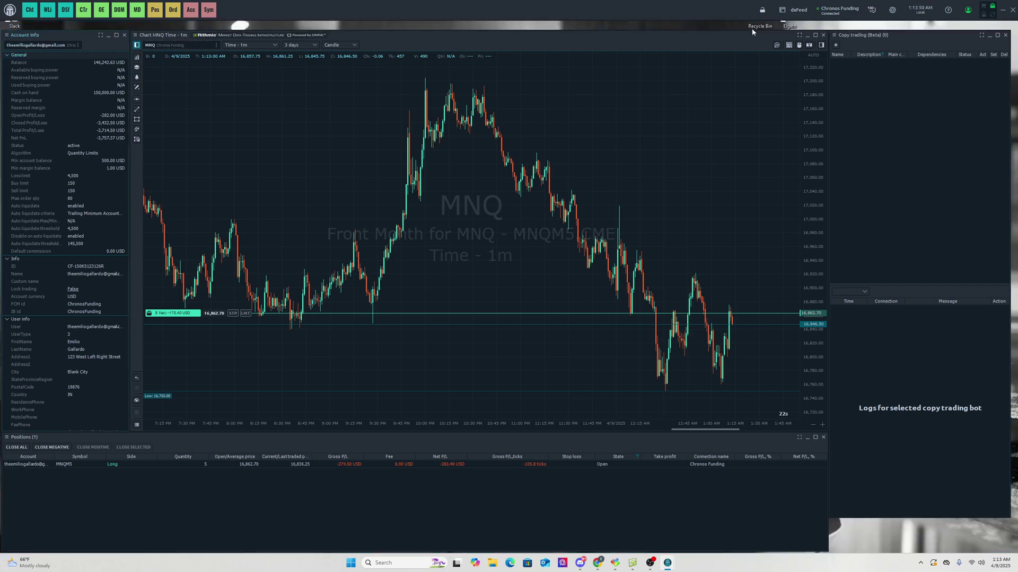
left_click(823, 36)
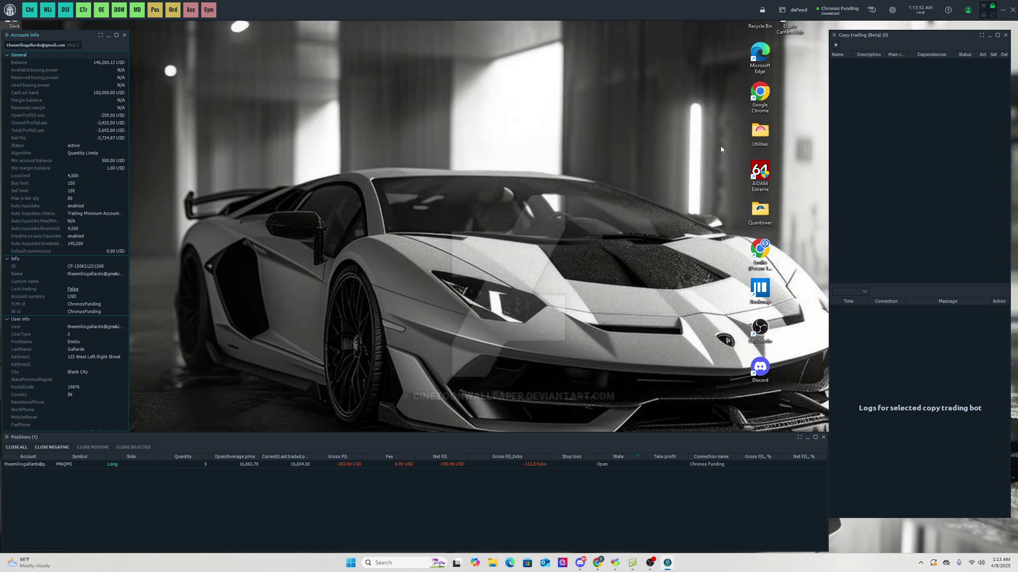
left_click(29, 10)
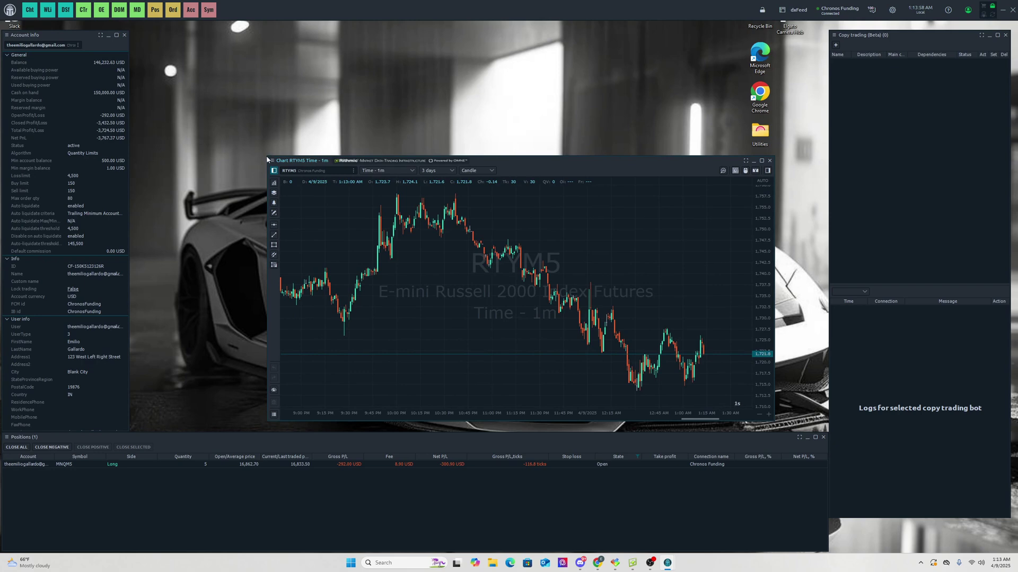
Make the RTYM5 chart window wider and taller
left_click_drag(267, 157, 137, 106)
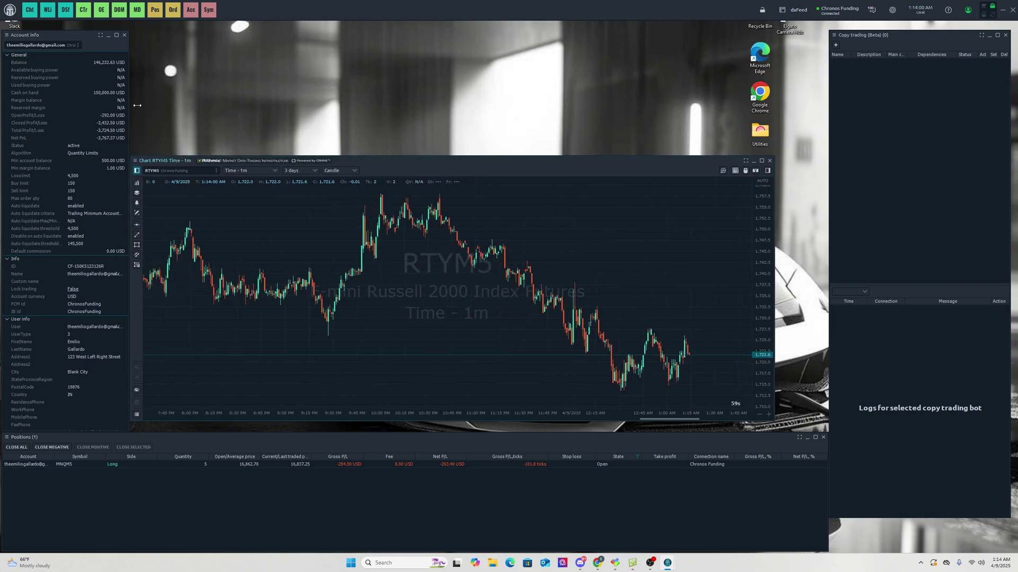
left_click_drag(184, 155, 184, 30)
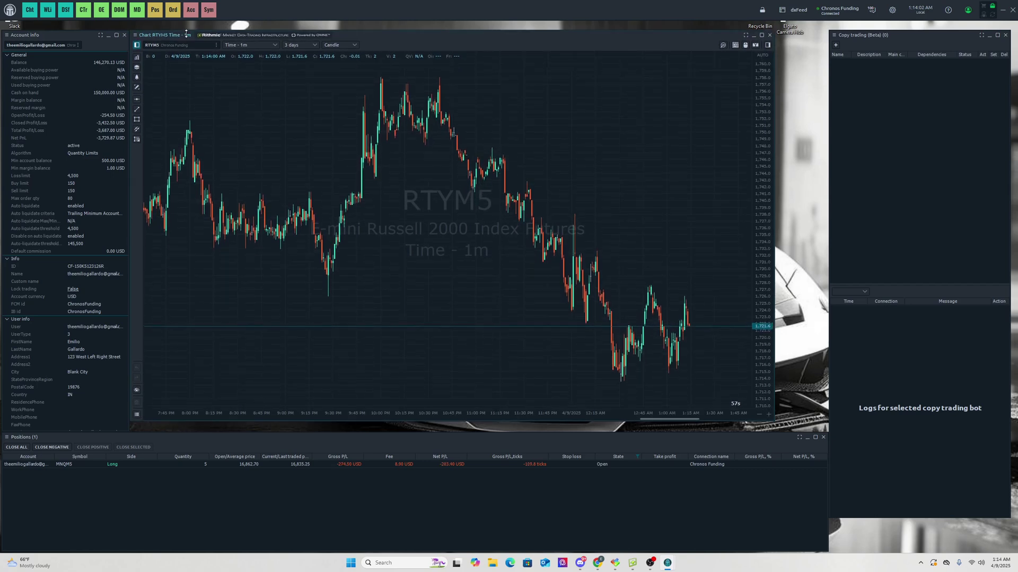
left_click(763, 36)
left_click(1004, 27)
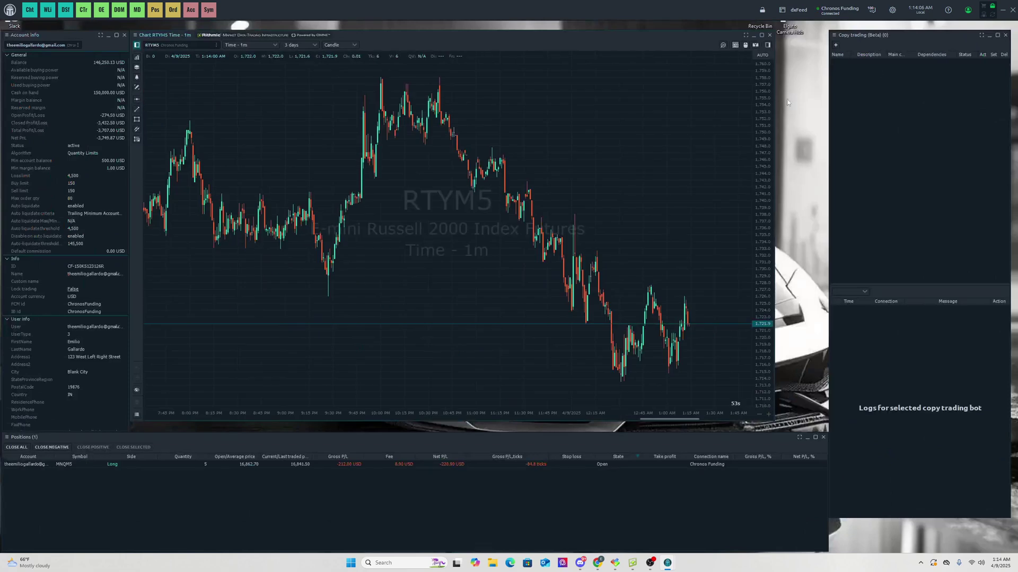
left_click_drag(783, 101, 822, 100)
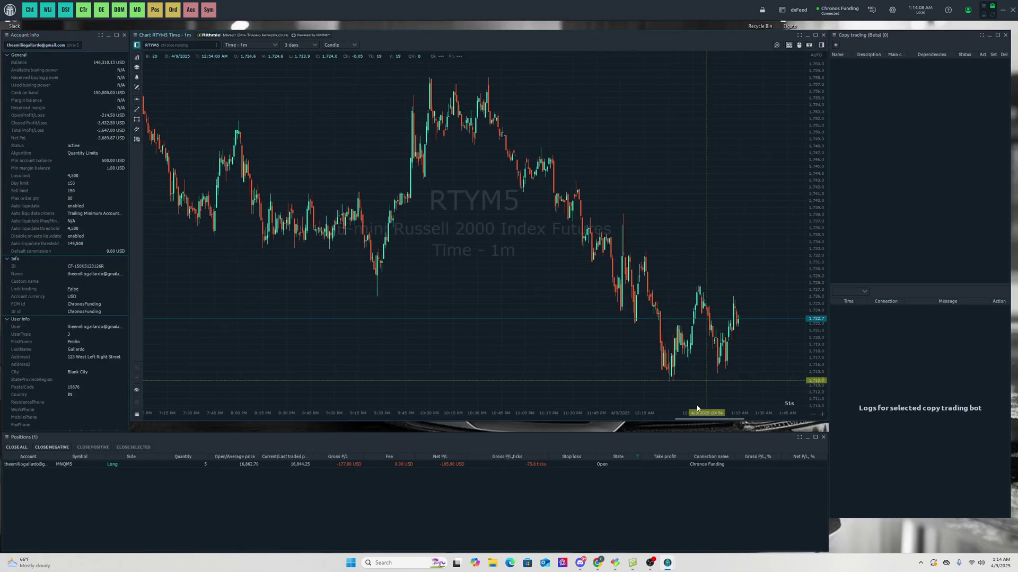
left_click_drag(686, 421, 684, 439)
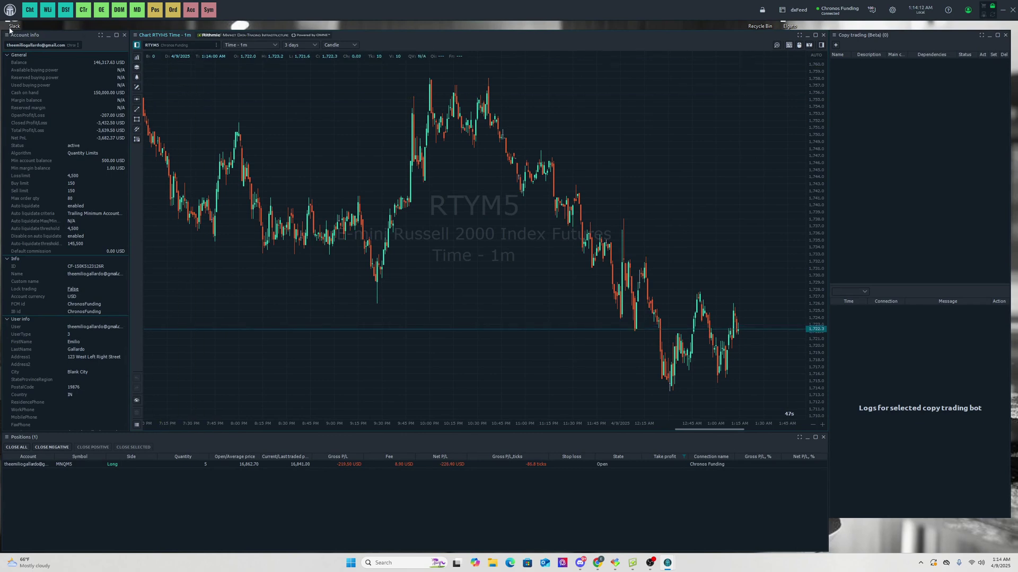
Create a bind from Account info that includes the Copy trading panel
left_click(7, 35)
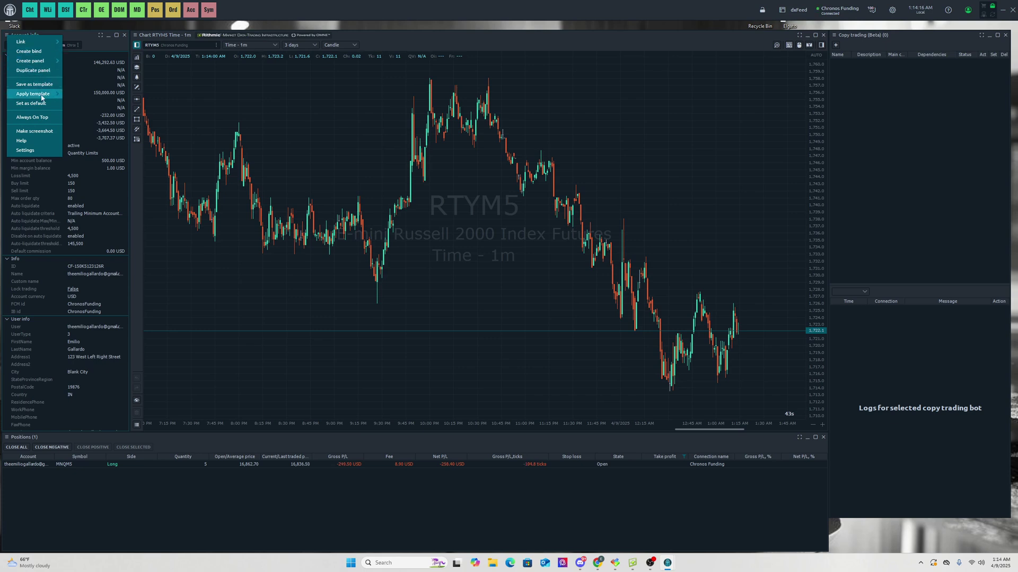
left_click(42, 50)
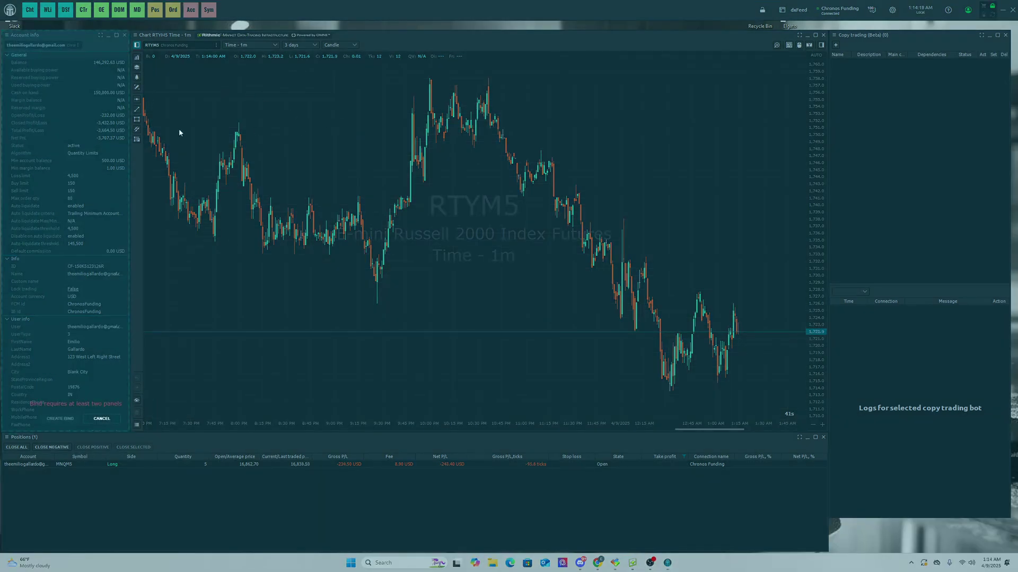
left_click(929, 457)
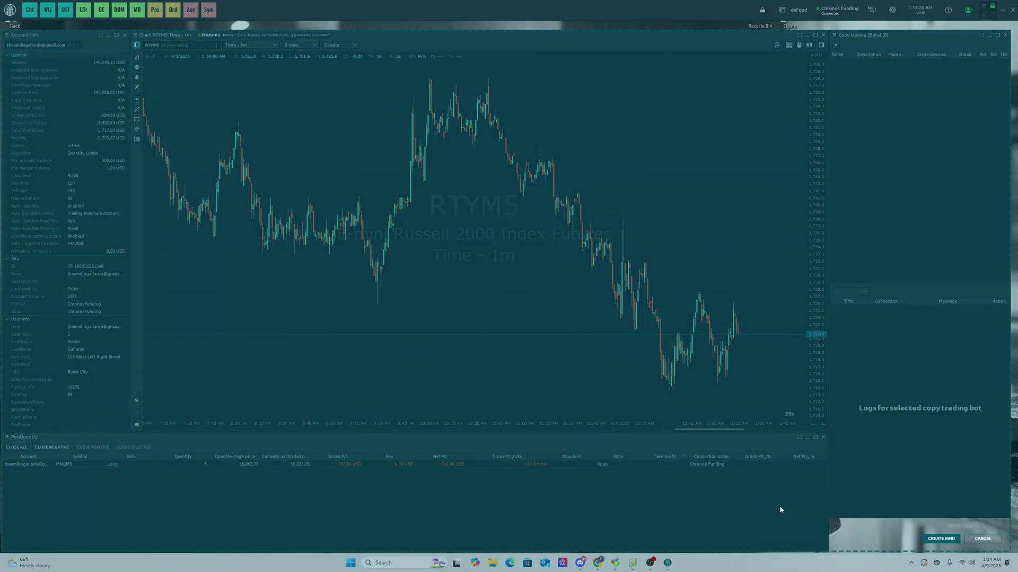
key("Return")
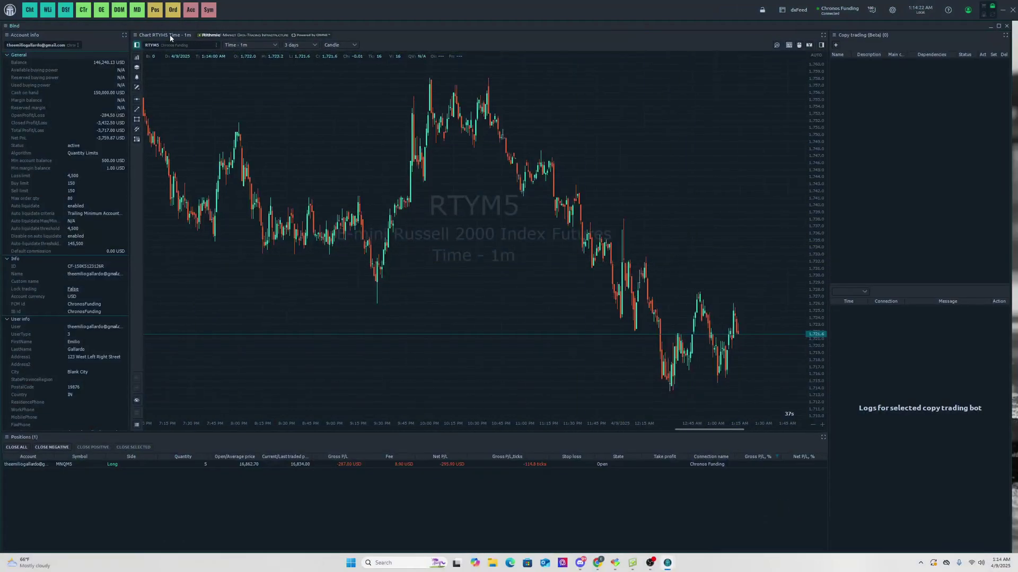
Load MNQ front month on the chart and close the 5-contract MNQM5 long
left_click(173, 45)
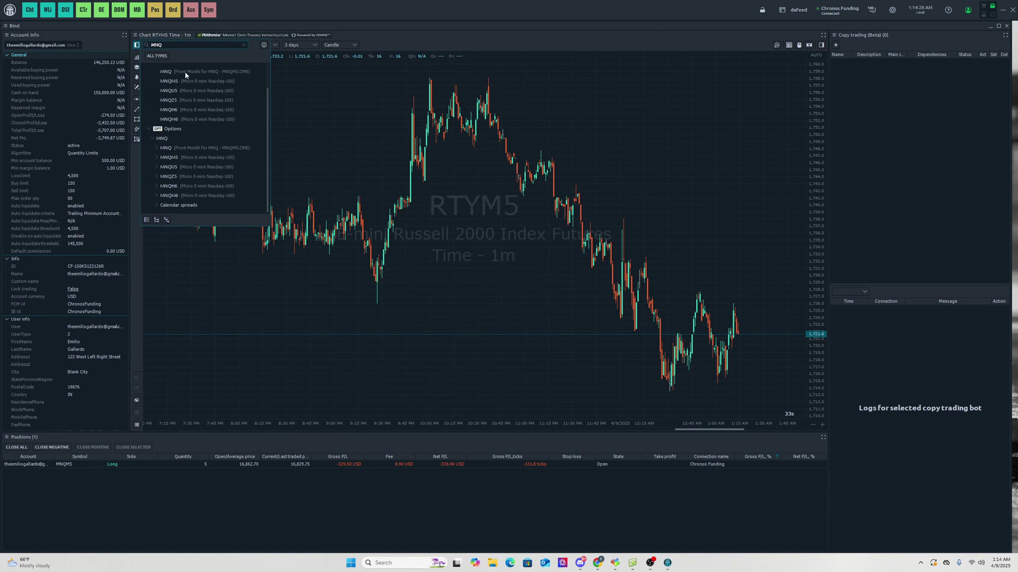
left_click(184, 71)
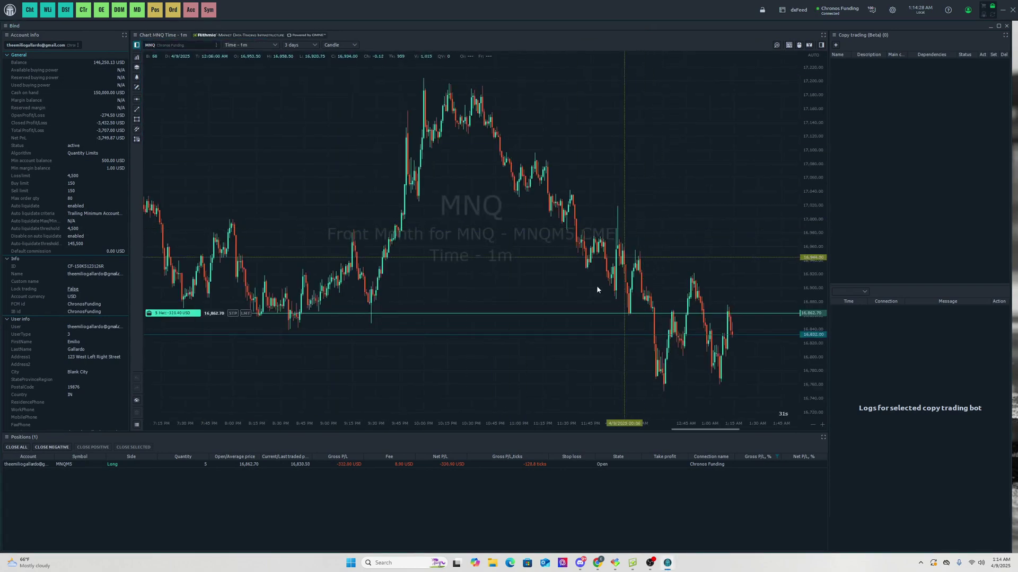
left_click(197, 313)
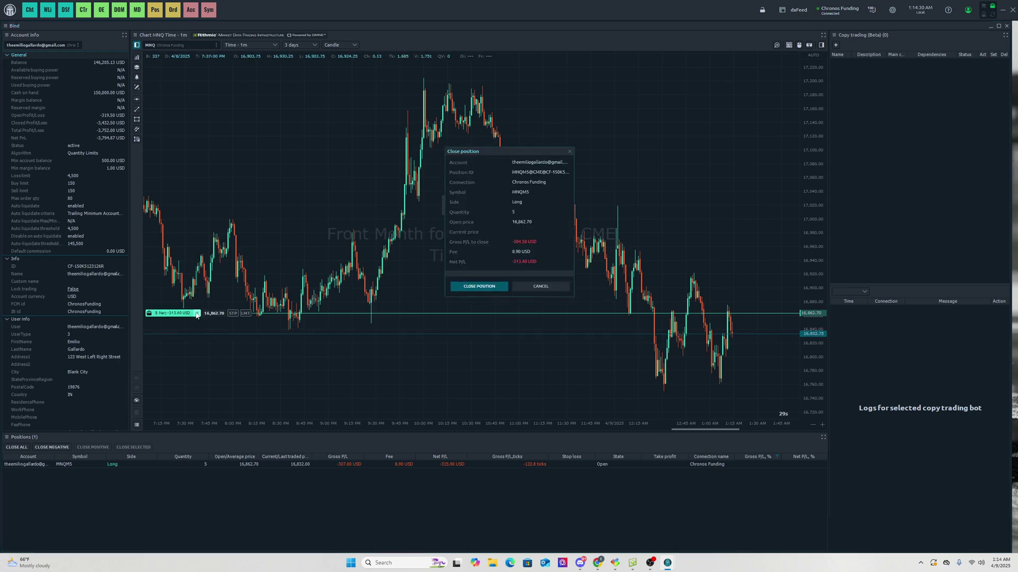
left_click(480, 286)
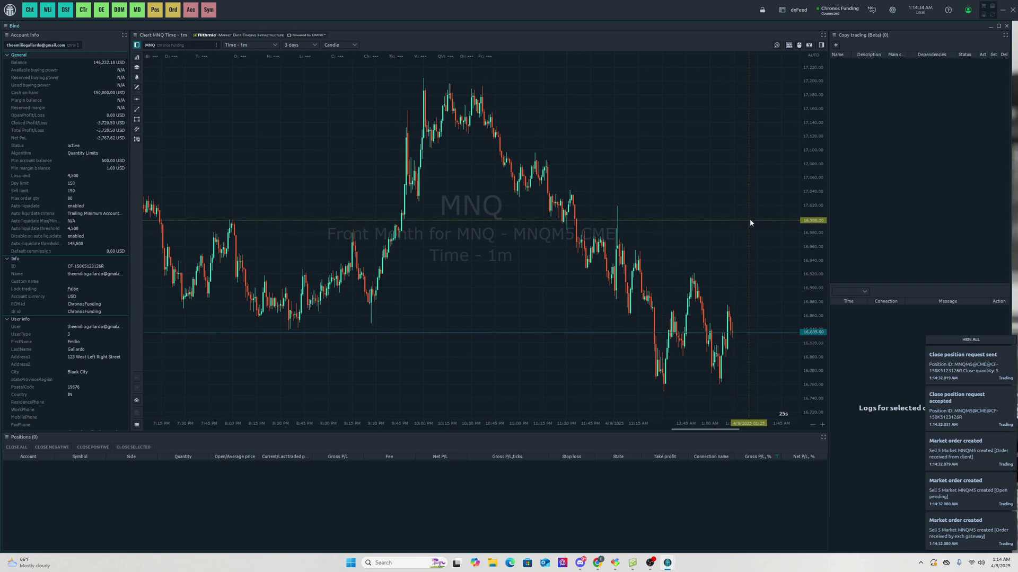
Show order entry, place then cancel a Buy 1 Stop at 16,922.50, and toggle keyboard trading
left_click(821, 46)
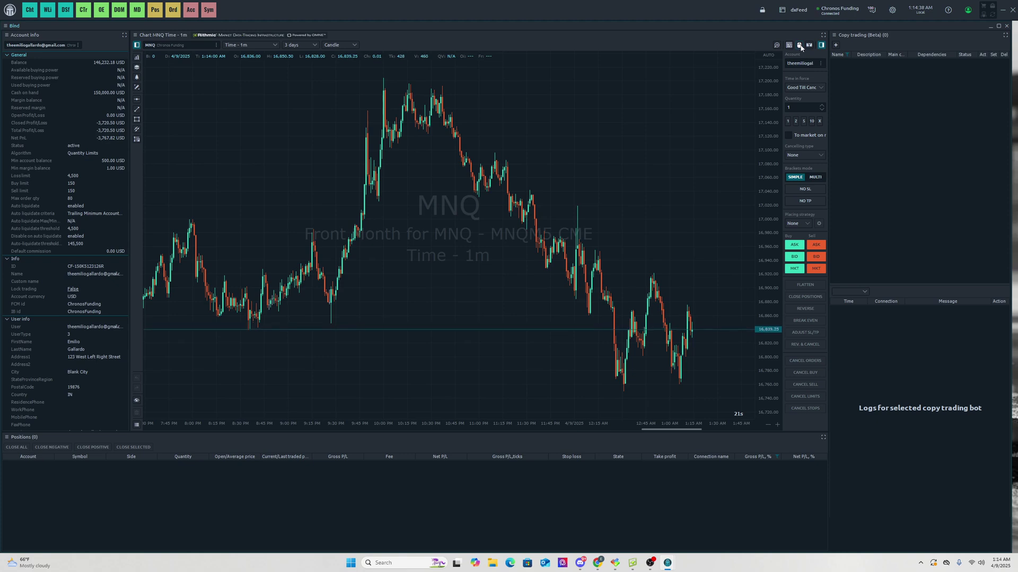
left_click(799, 45)
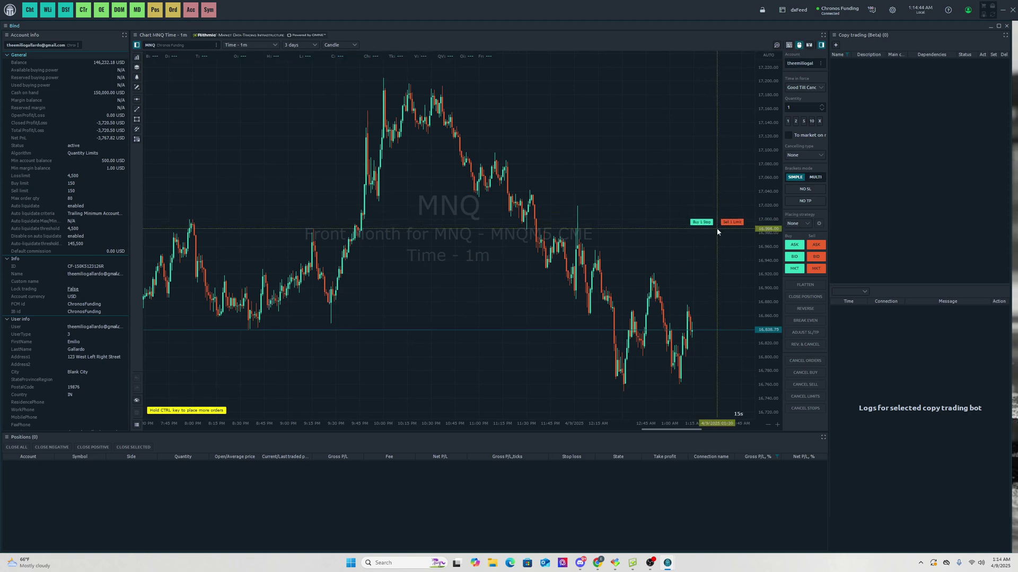
left_click(699, 267)
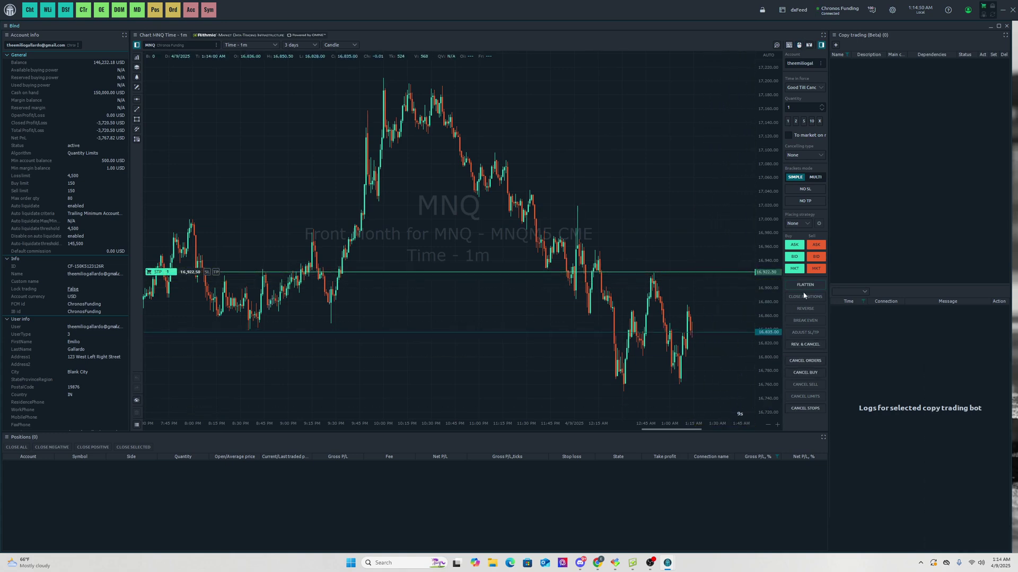
left_click(805, 408)
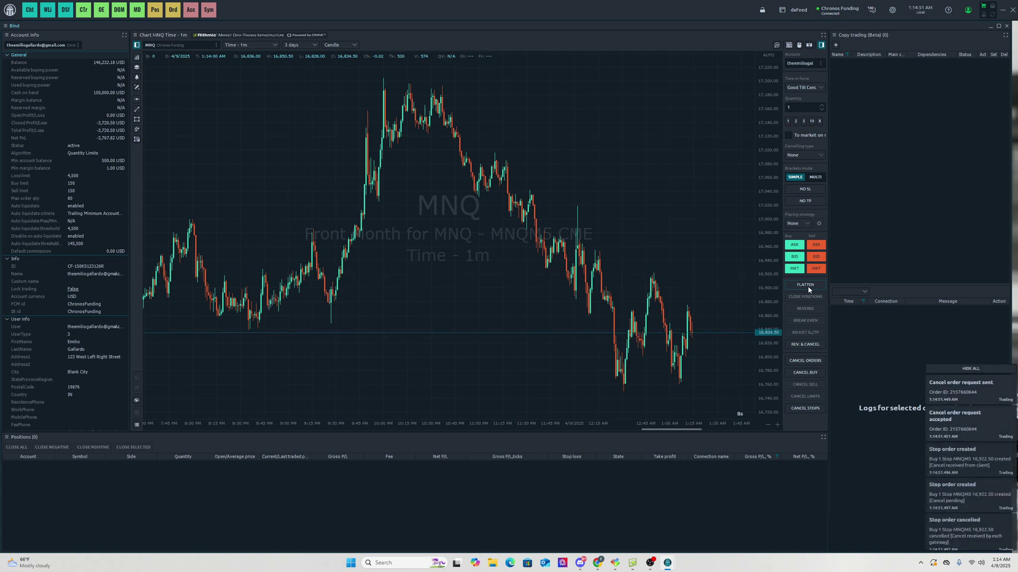
left_click(789, 46)
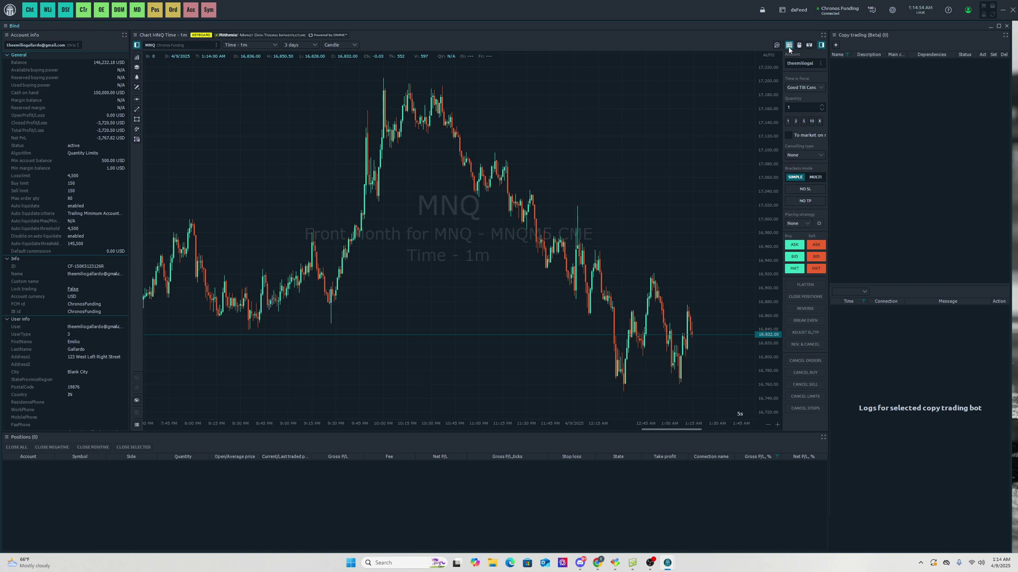
left_click(789, 45)
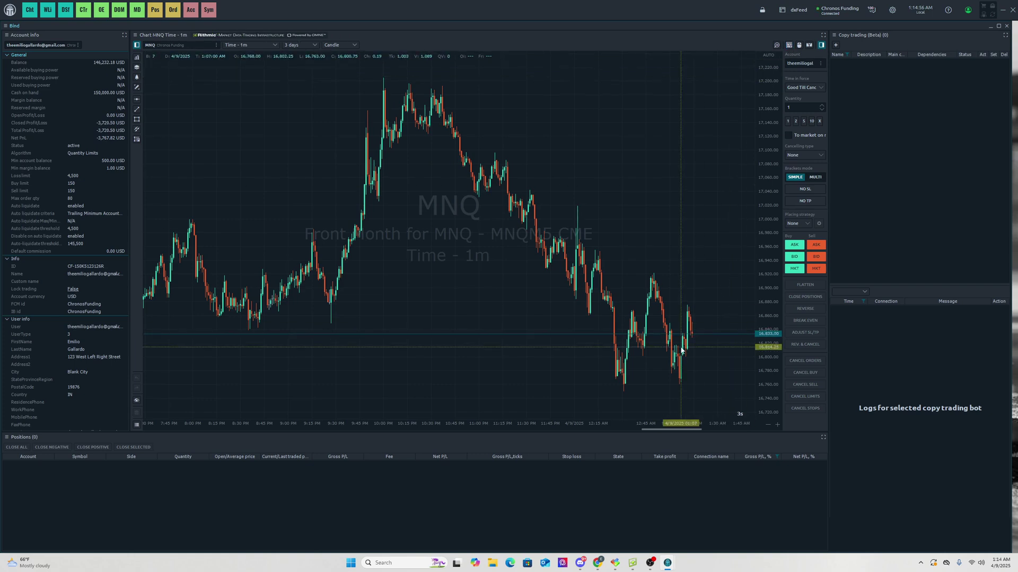
Open the chart settings and move through Order Entry and Volume bars to the Hotkeys section
right_click(603, 165)
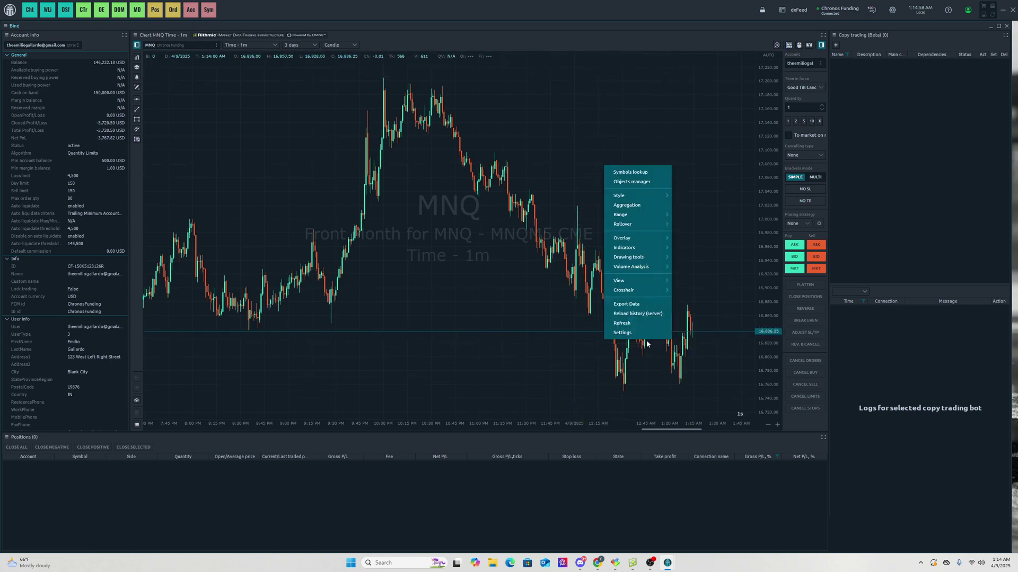
left_click(622, 332)
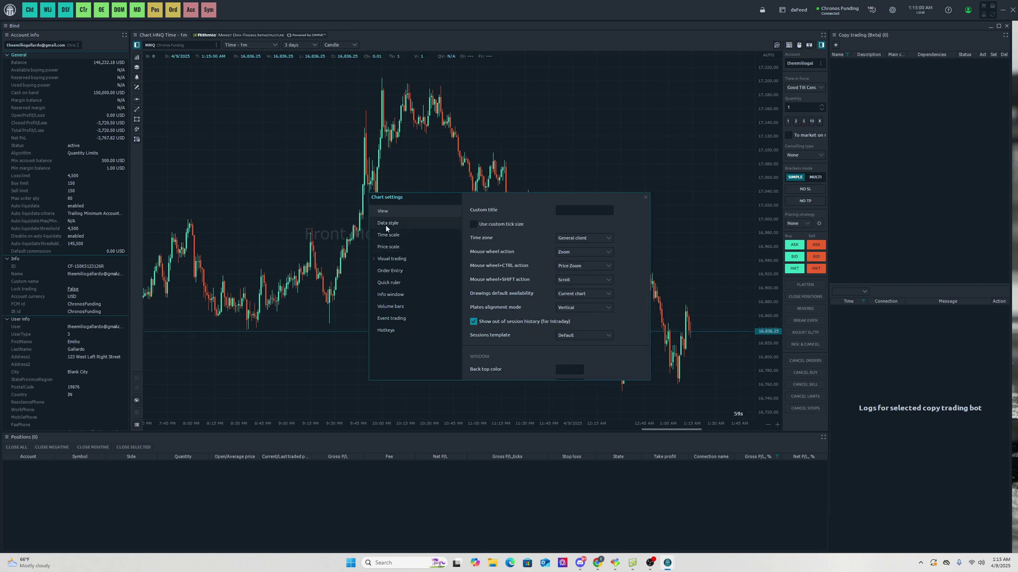
scroll(516, 227, "down", 2)
scroll(539, 247, "up", 2)
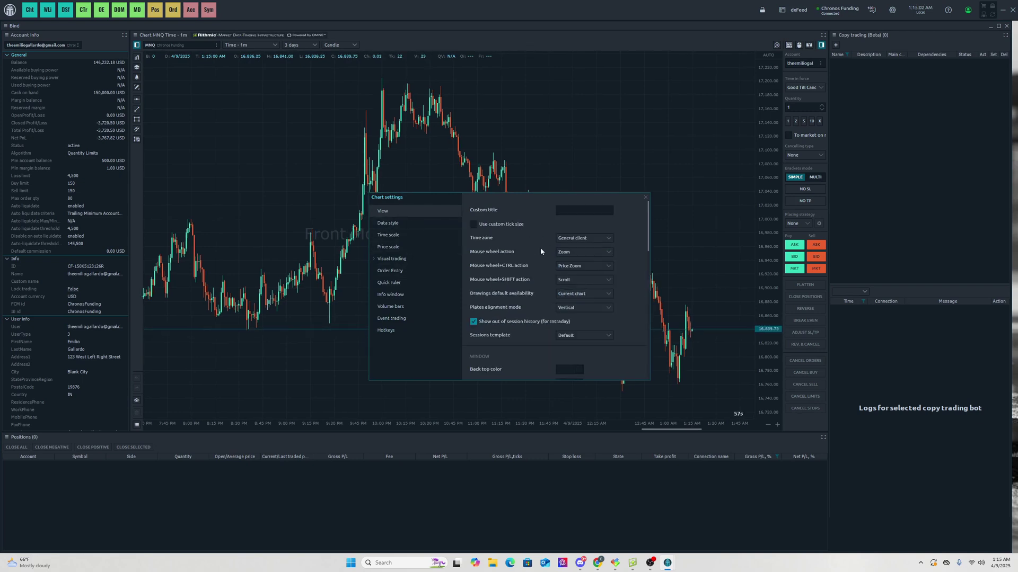
left_click(403, 271)
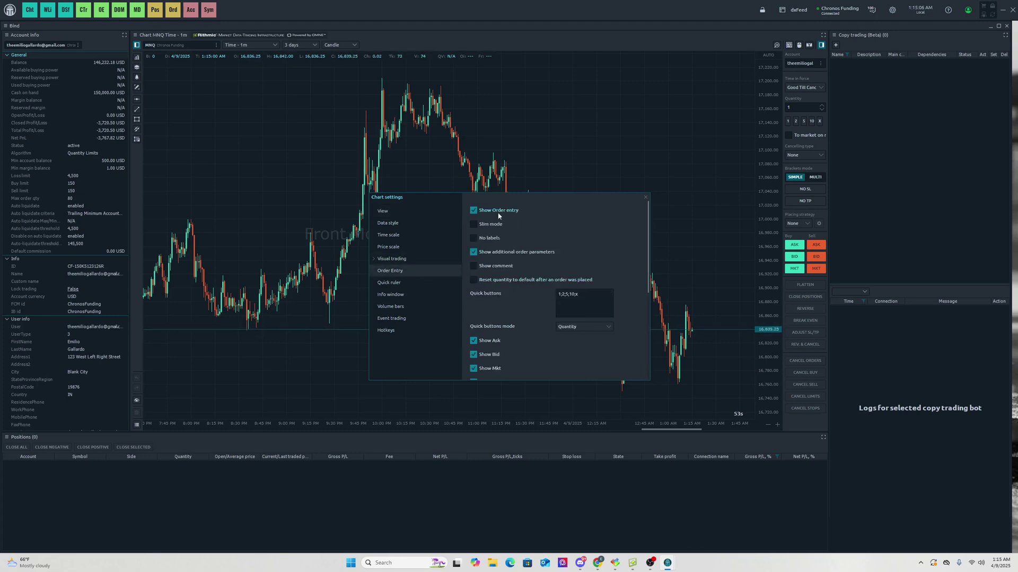
scroll(499, 276, "down", 5)
scroll(498, 307, "down", 2)
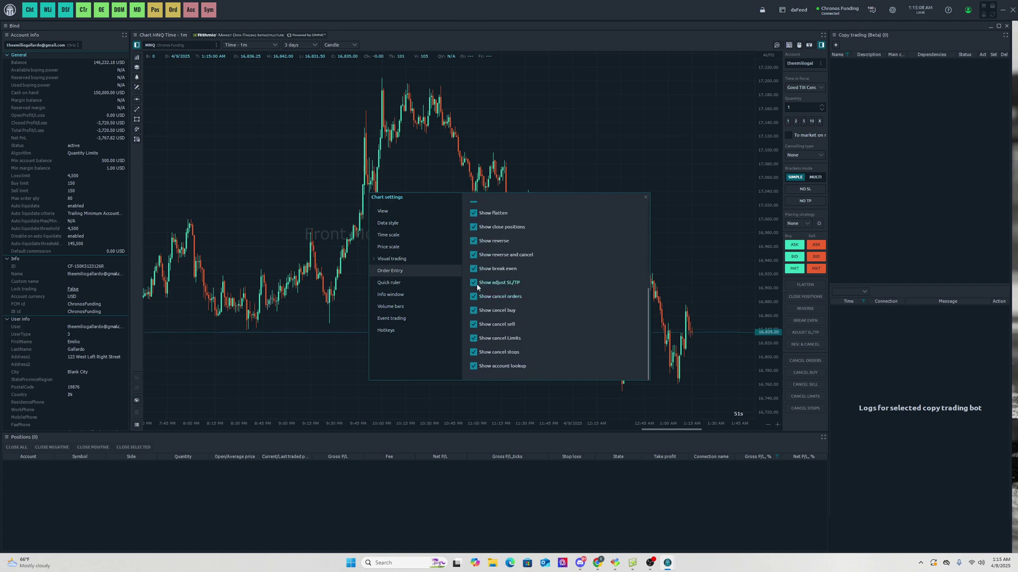
left_click(399, 307)
left_click(396, 330)
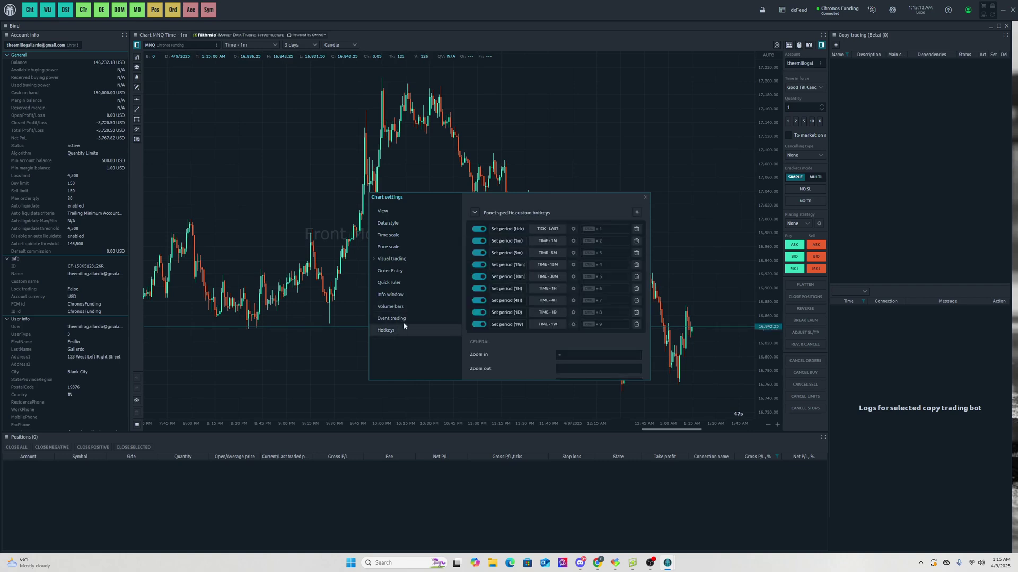
Clear the Set period (1m) hotkey and look over the rest of the hotkey list
left_click(593, 242)
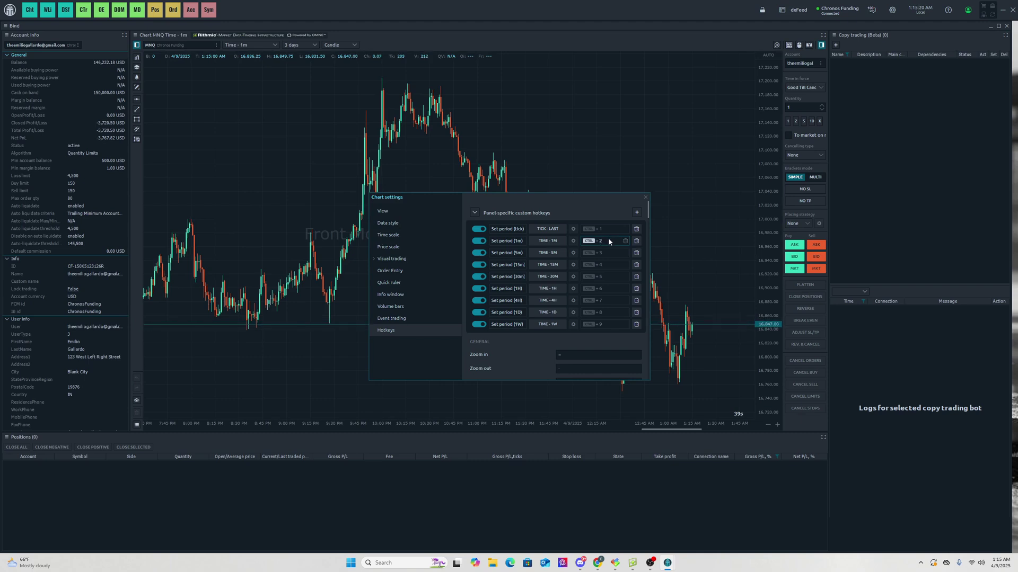
left_click(625, 241)
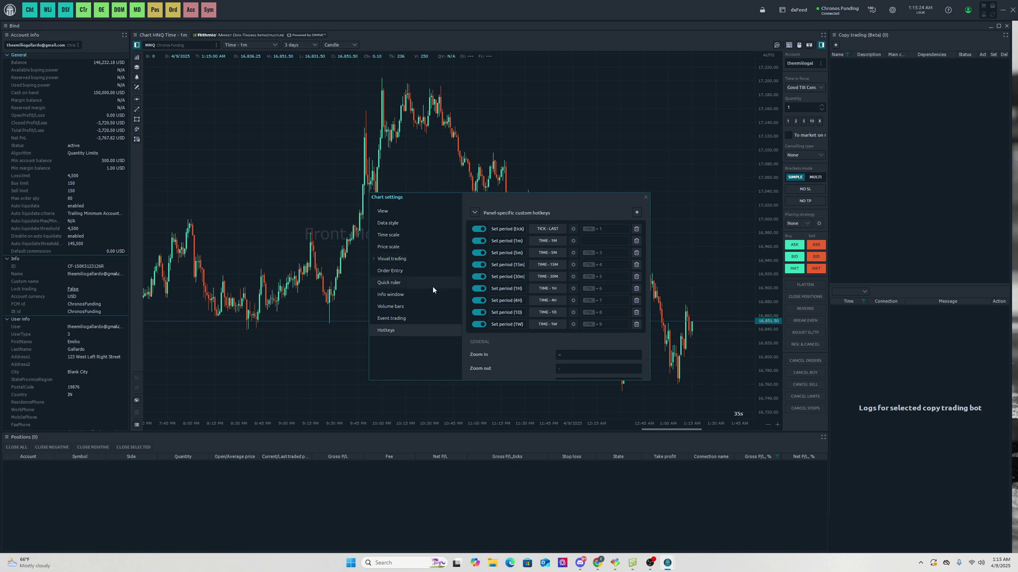
scroll(507, 318, "down", 5)
scroll(507, 317, "down", 6)
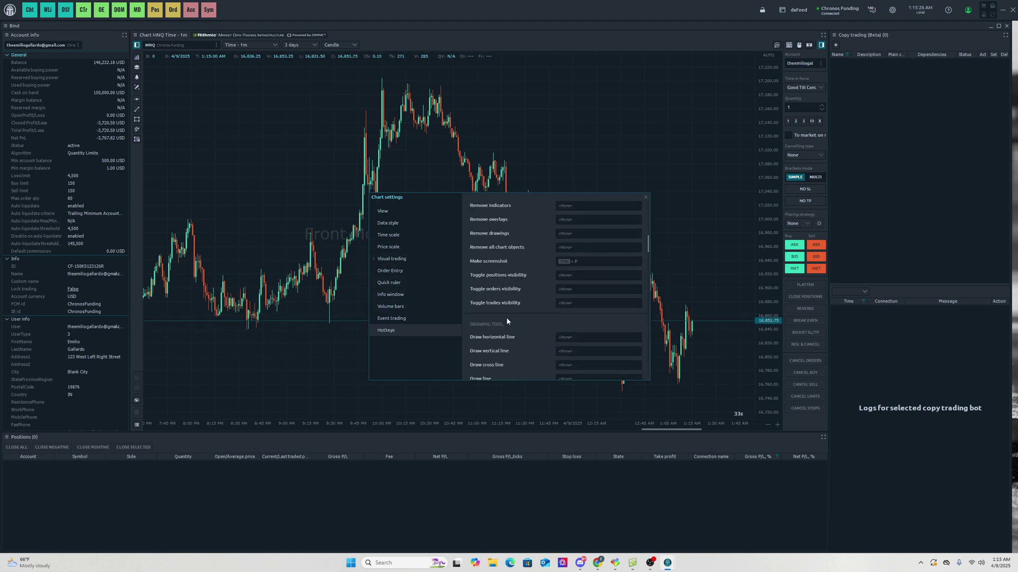
scroll(507, 317, "down", 8)
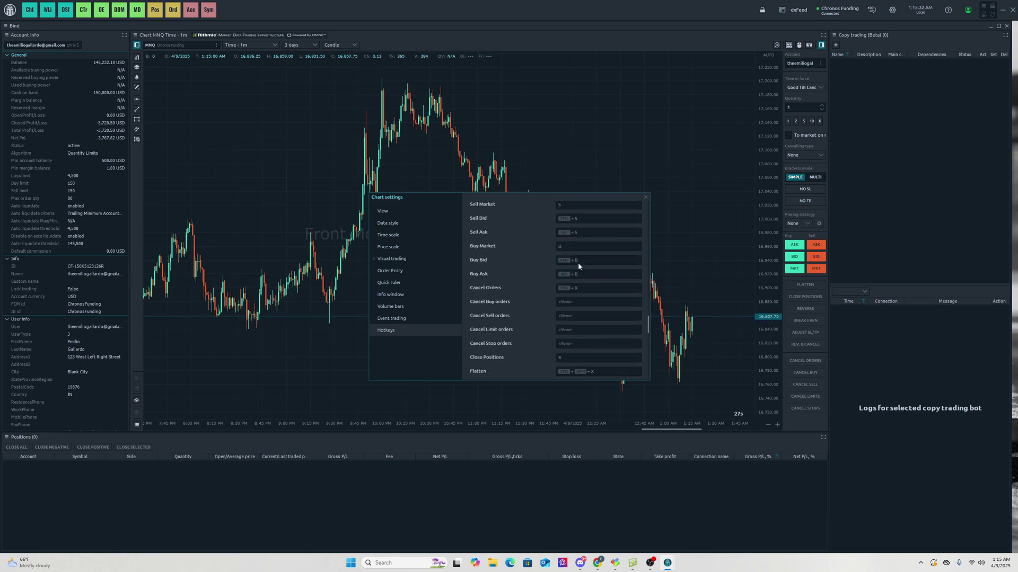
scroll(569, 254, "up", 1)
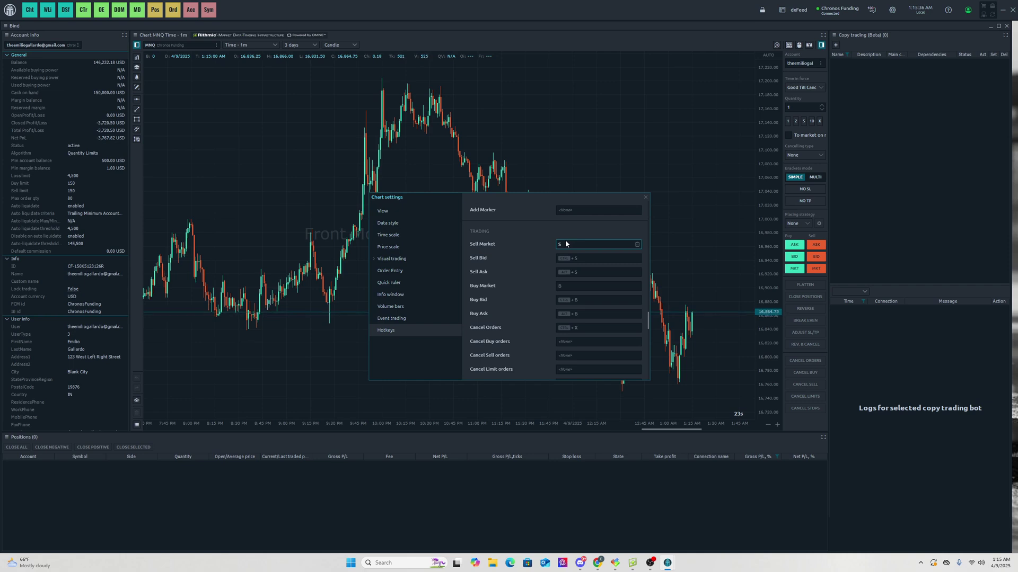
Assign Shift+S to Sell Market and Shift+B to Buy Market
left_click(565, 244)
key("shift+s")
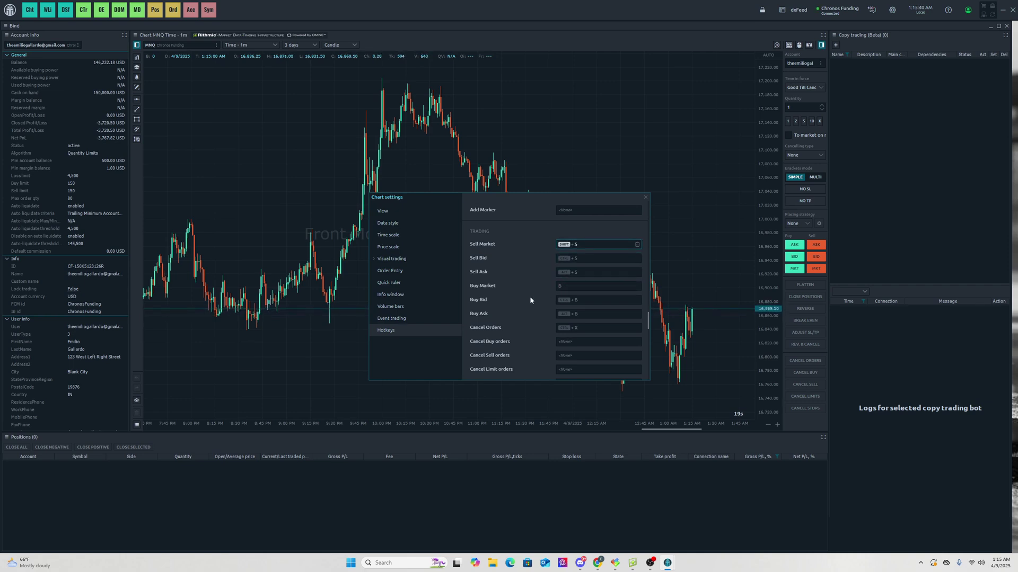
left_click(571, 286)
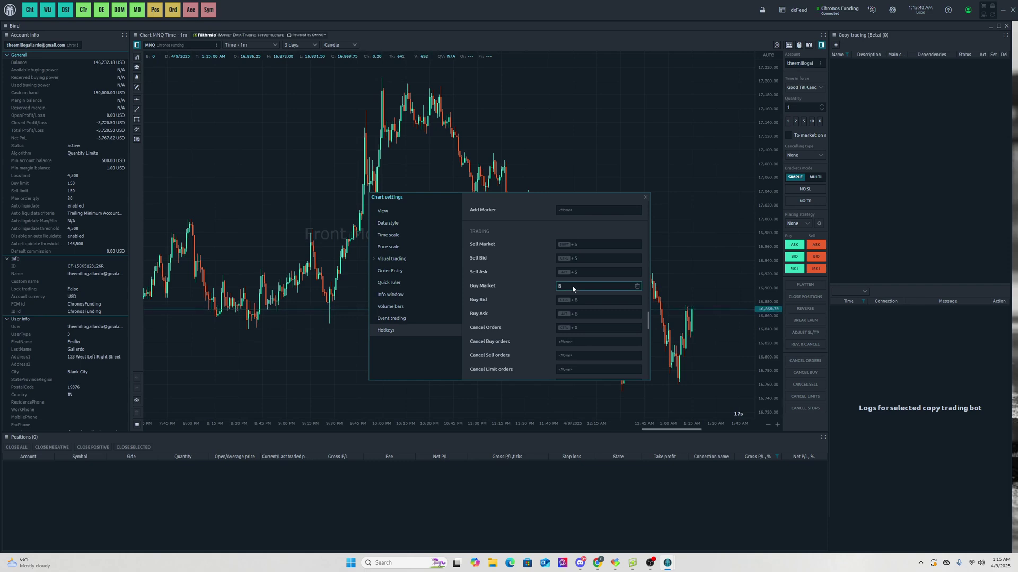
key("shift+b")
left_click(587, 245)
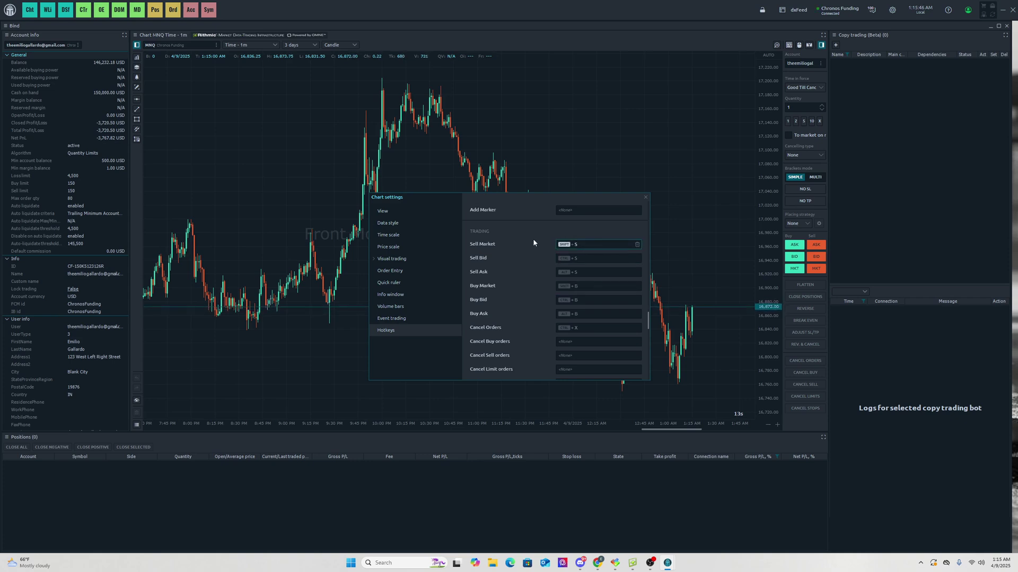
scroll(531, 297, "down", 10)
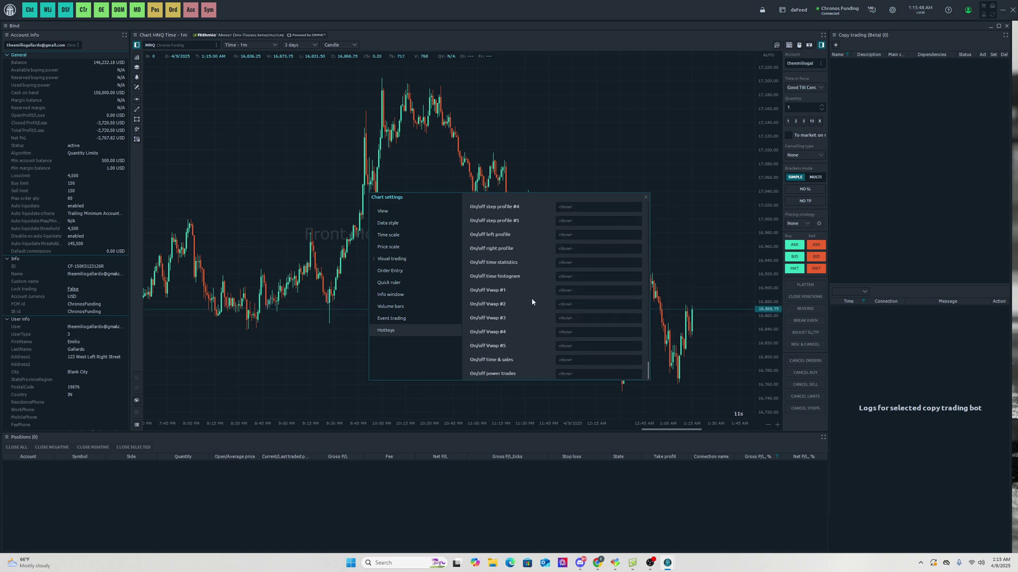
scroll(531, 298, "up", 15)
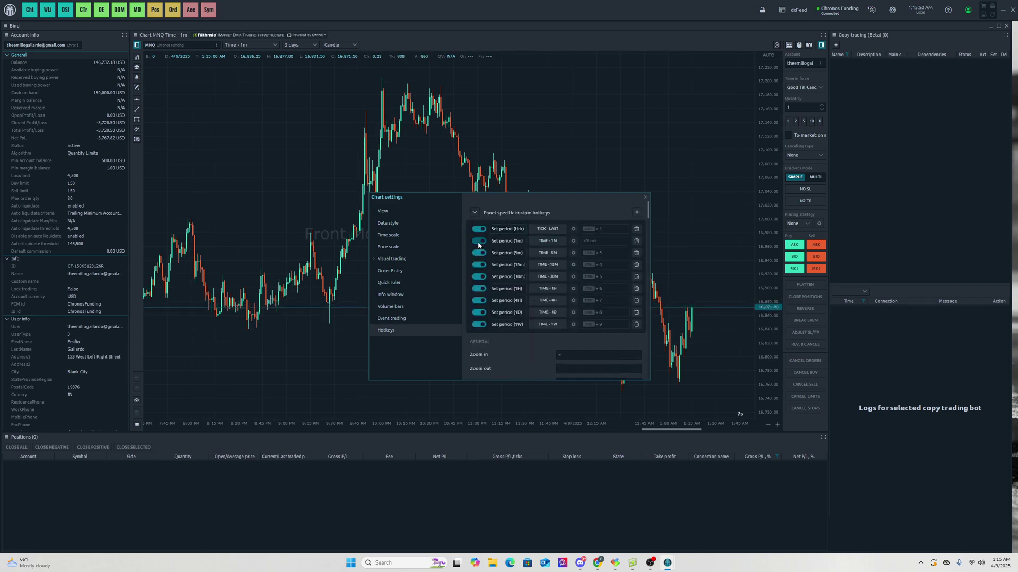
Turn the Volume bars Visible option on and then off again
left_click(421, 320)
left_click(410, 306)
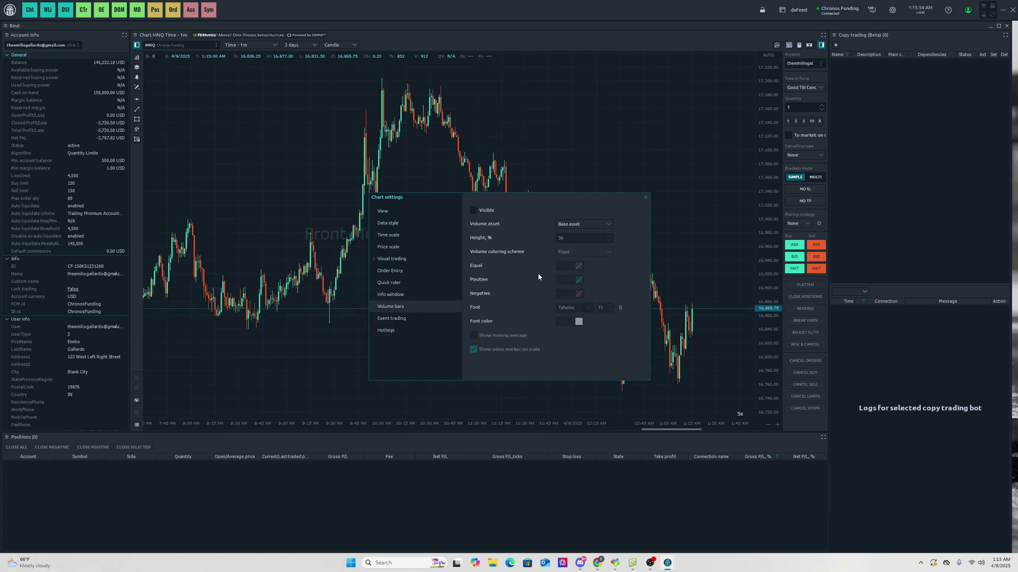
left_click(474, 210)
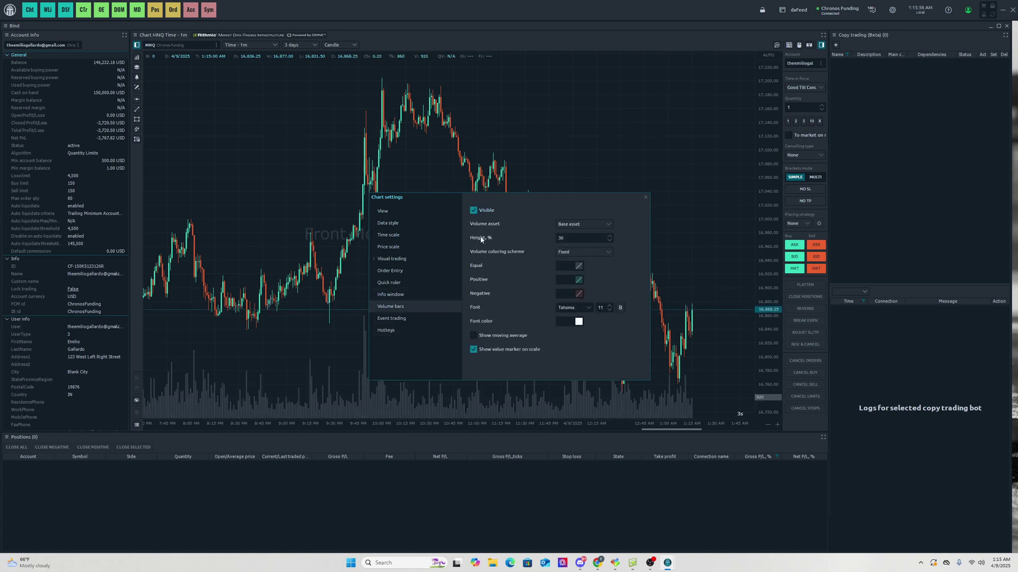
left_click(472, 211)
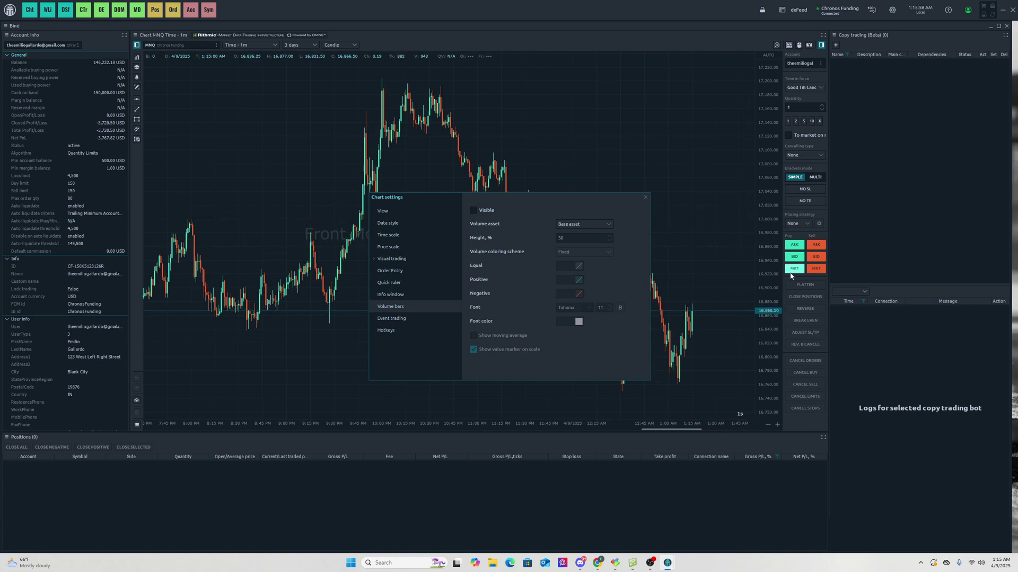
Buy 10 MNQ contracts at market and reopen the chart's Visual trading settings
left_click(811, 120)
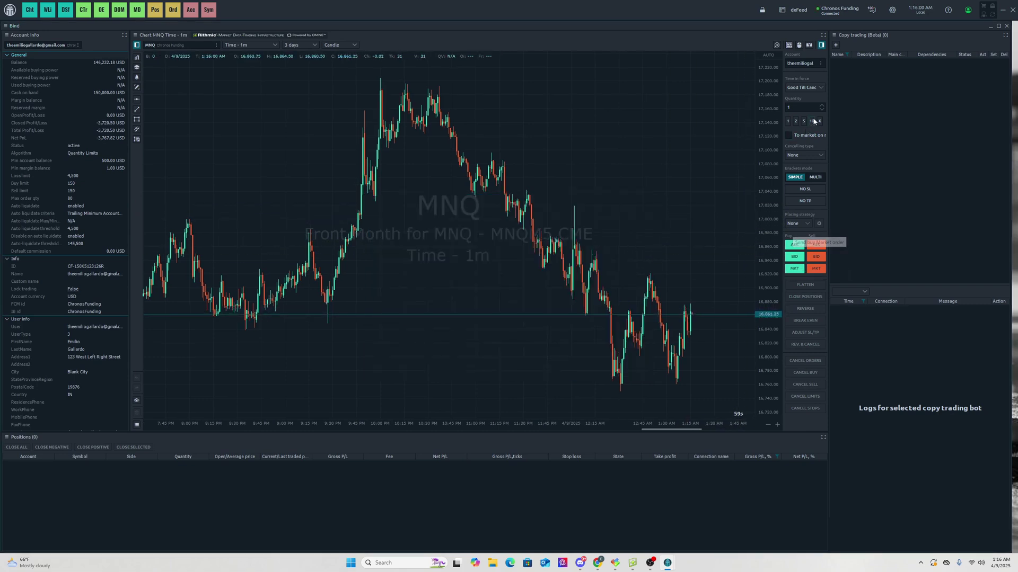
left_click(794, 269)
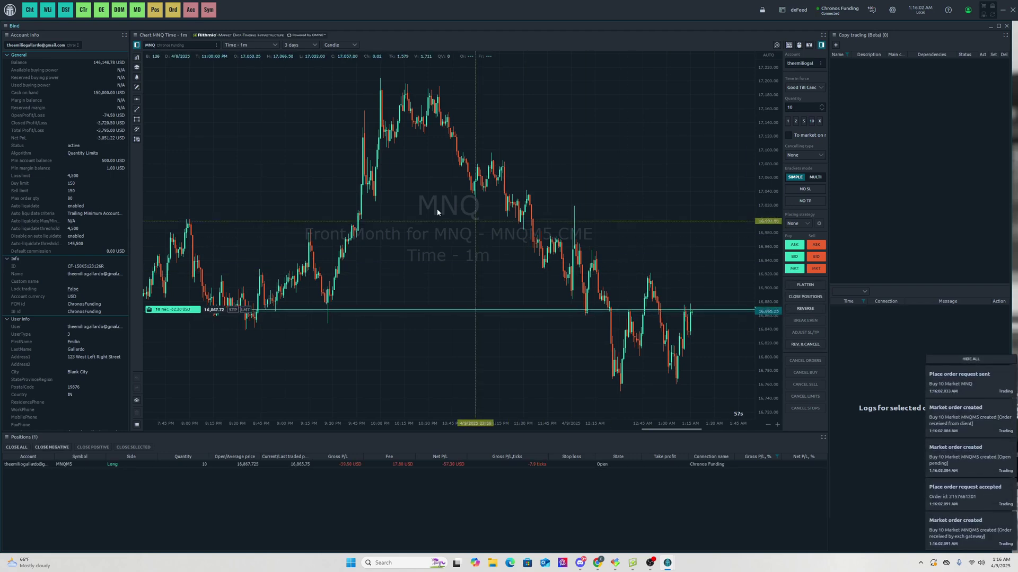
right_click(267, 123)
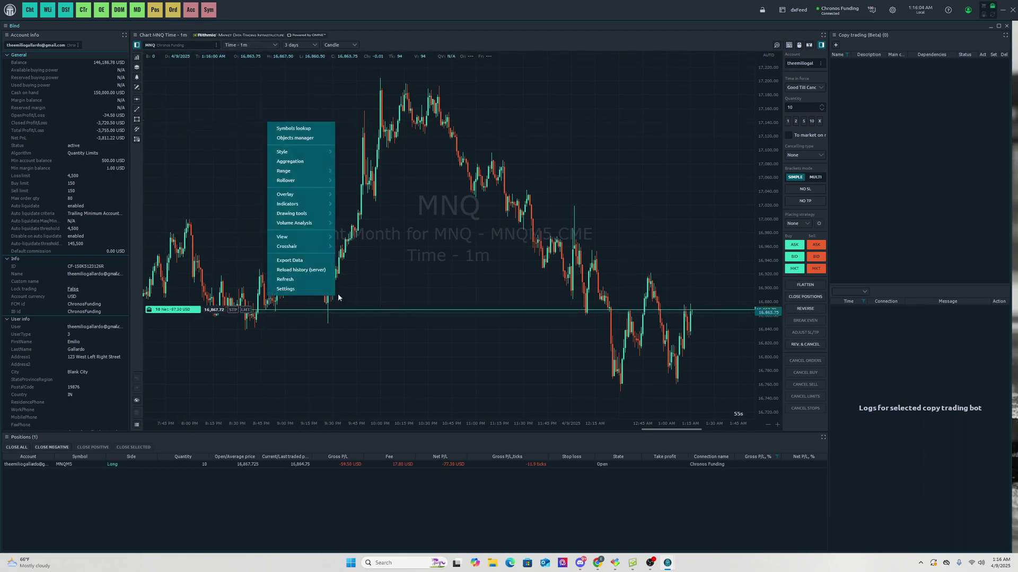
left_click(286, 289)
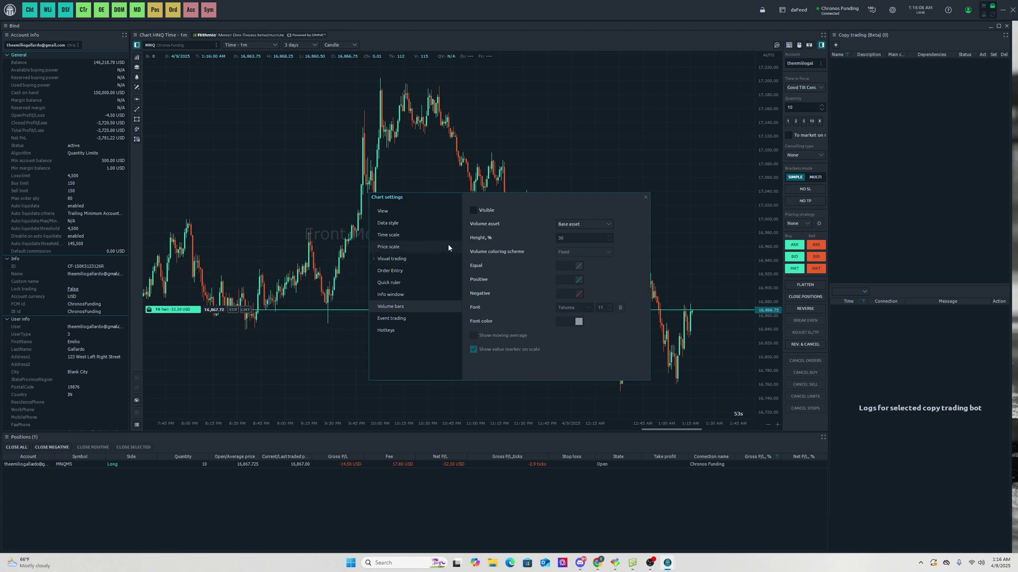
left_click(399, 271)
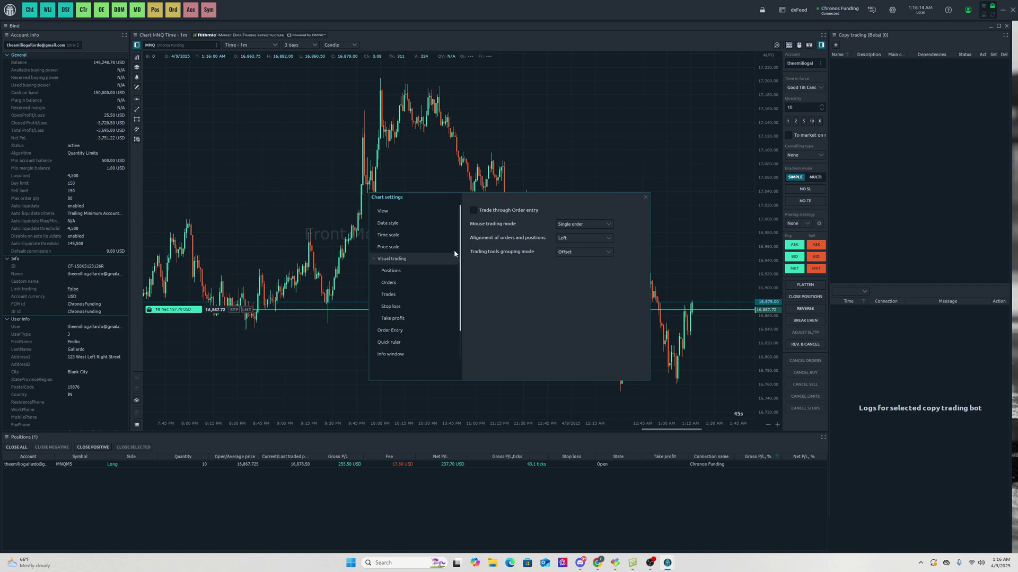
Toggle Show positions off and on, and keep position PnL in Currency after trying Ticks
left_click(418, 271)
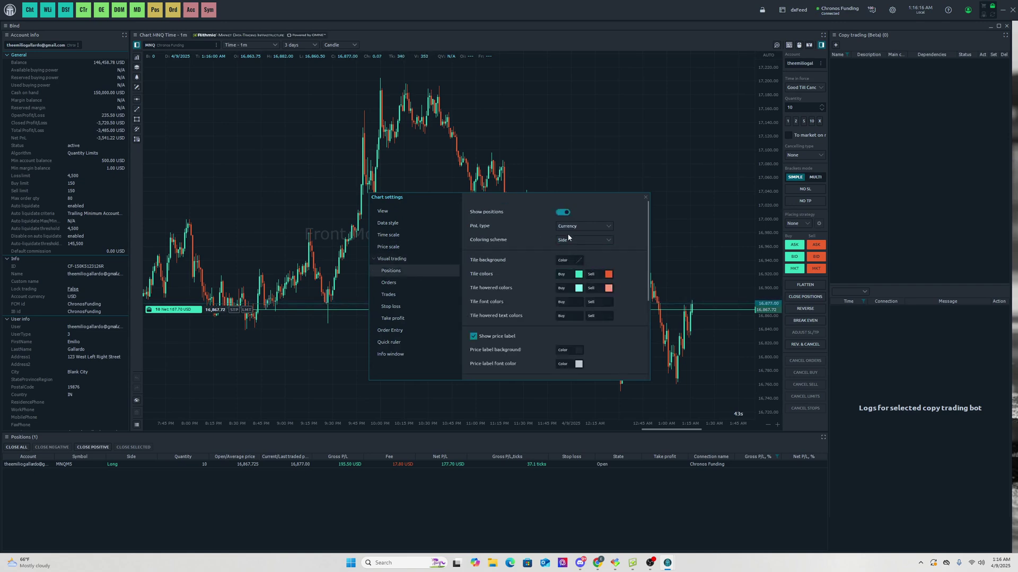
left_click(564, 214)
left_click(563, 213)
left_click(555, 228)
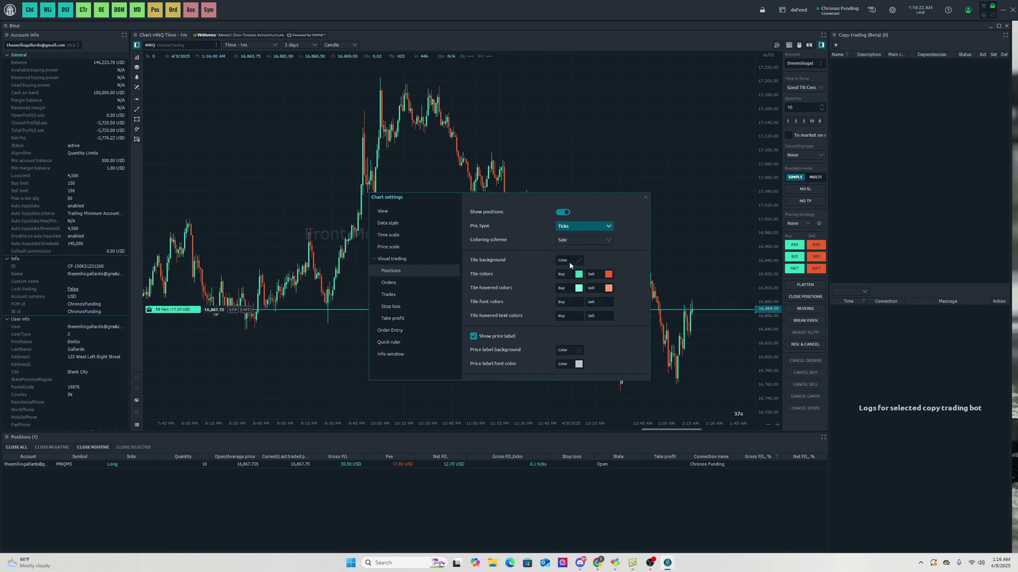
left_click(571, 264)
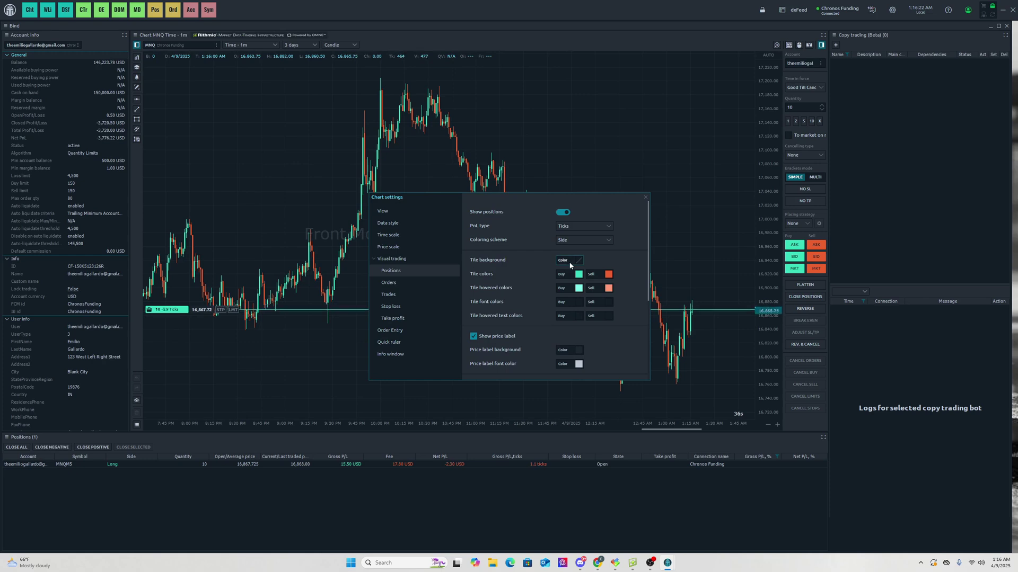
left_click(583, 229)
left_click(584, 234)
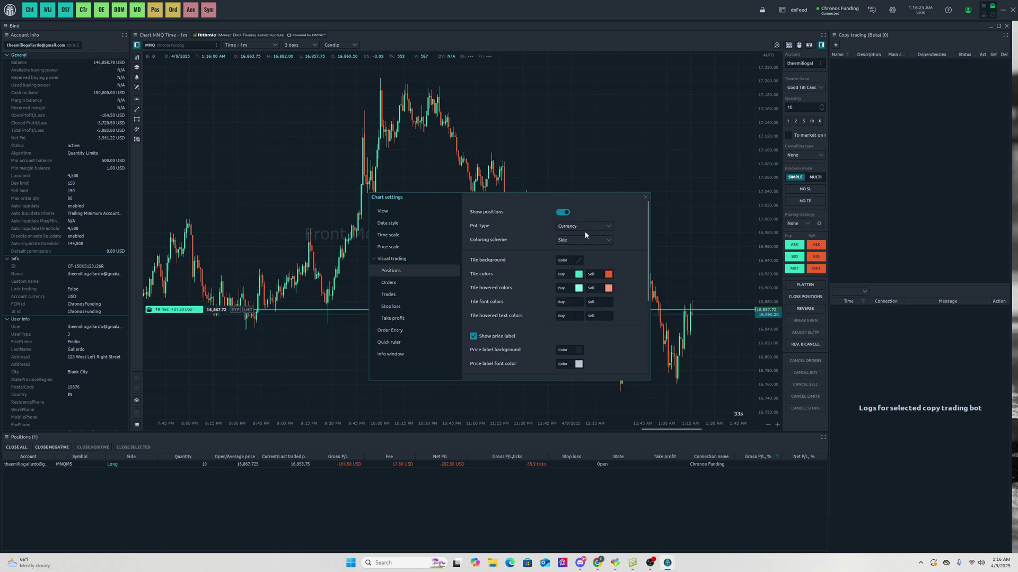
Flatten the 10-contract MNQ long, closing it at -3,884.00 USD
left_click(677, 244)
left_click(803, 285)
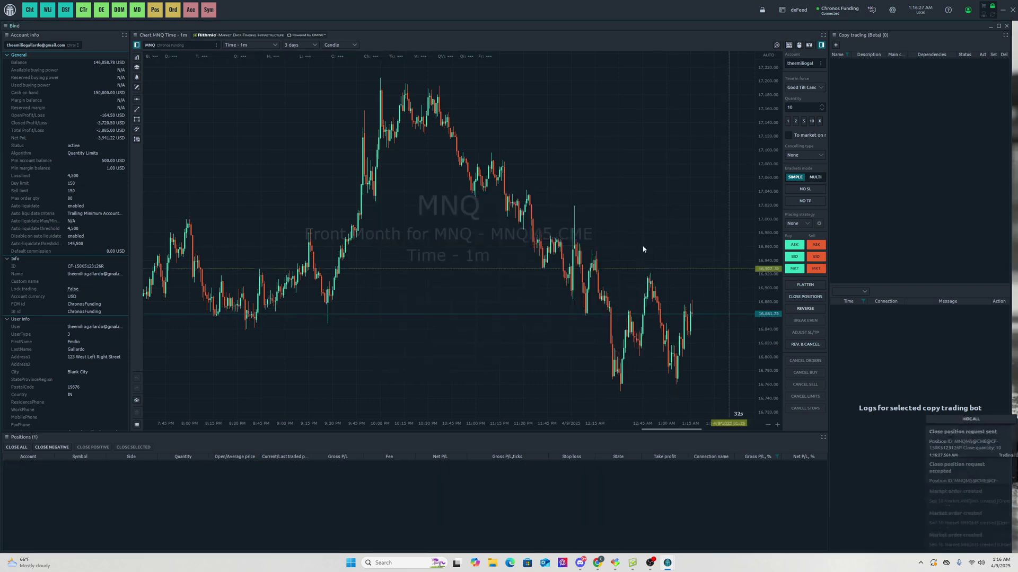
right_click(270, 143)
left_click(297, 313)
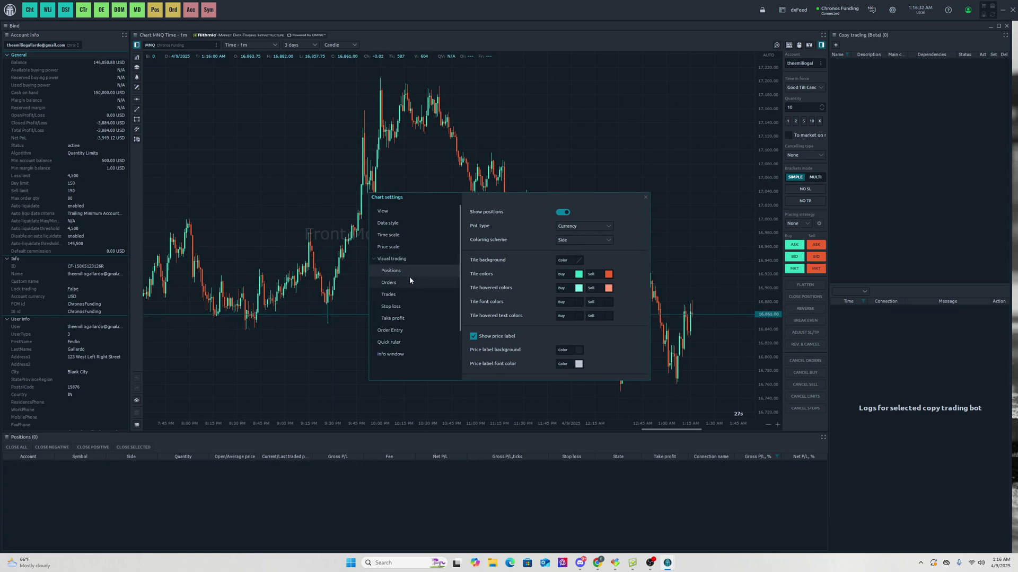
Enable Show trades in the Trades settings, then look over the Stop loss display options
left_click(421, 285)
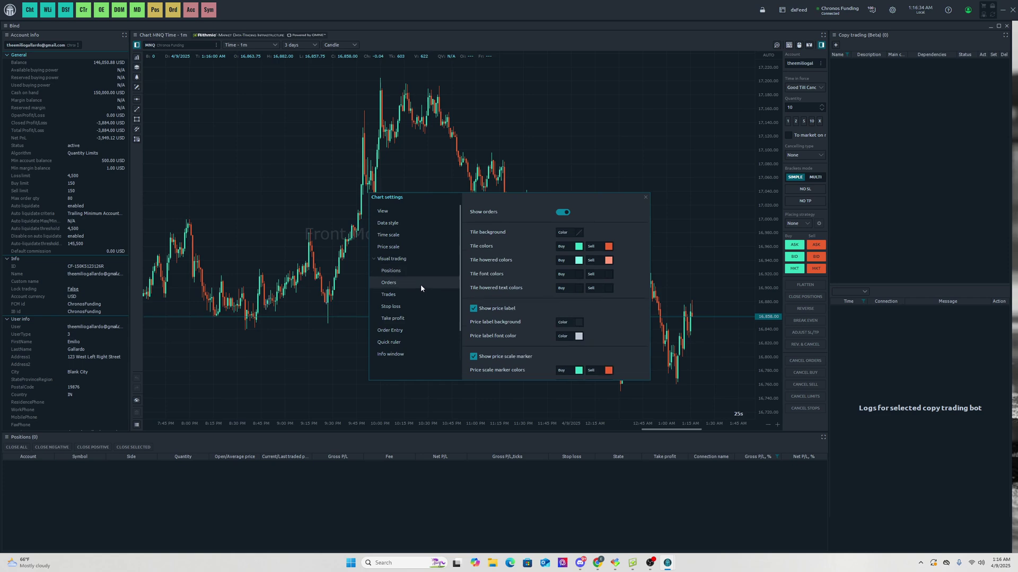
left_click(395, 295)
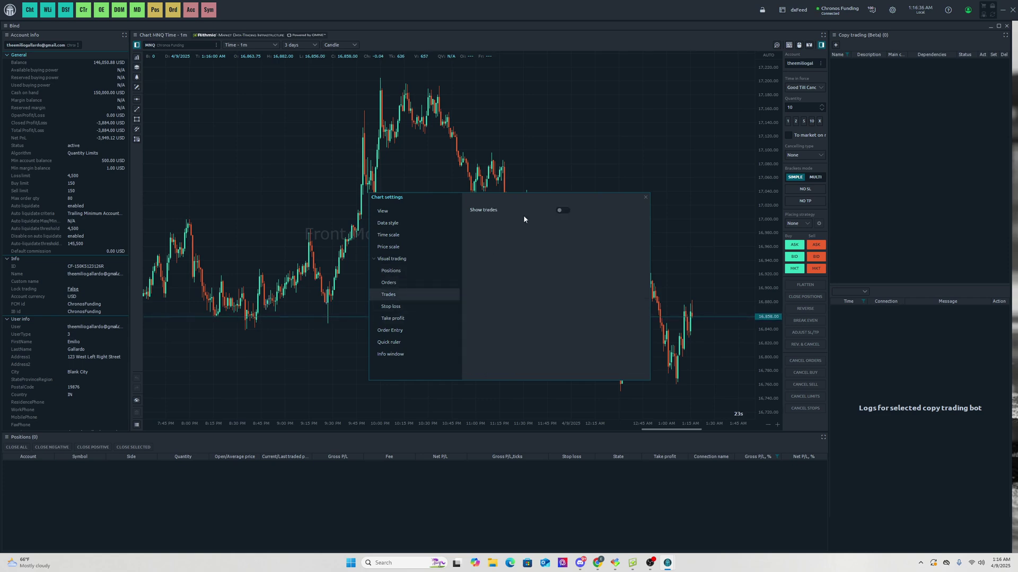
left_click(560, 211)
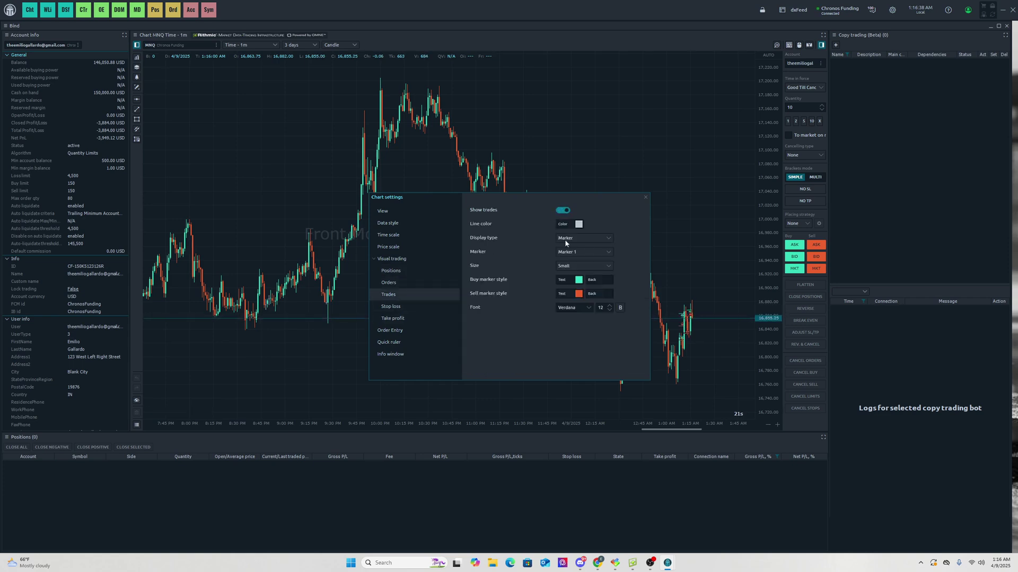
scroll(709, 310, "up", 3)
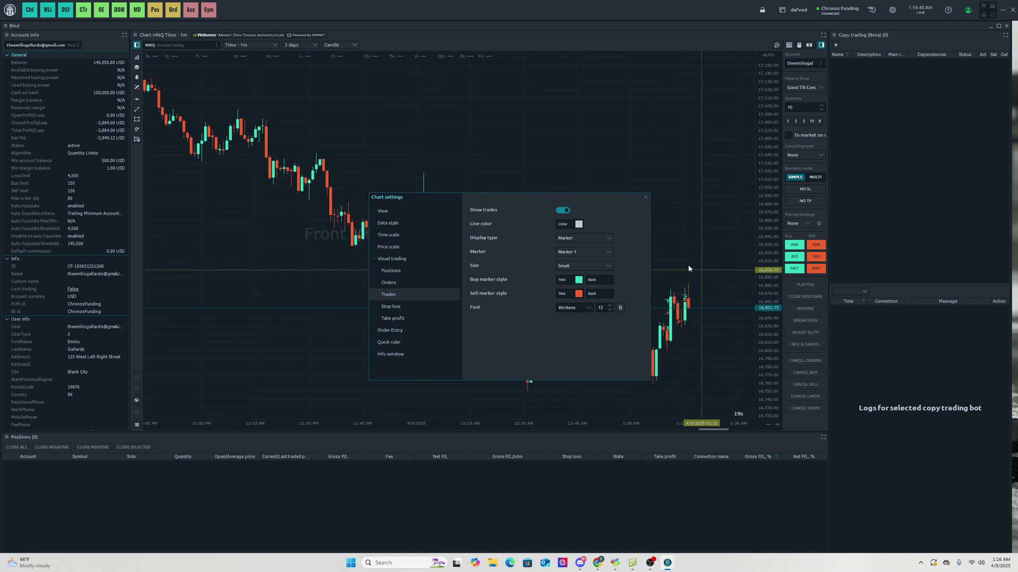
scroll(688, 266, "down", 2)
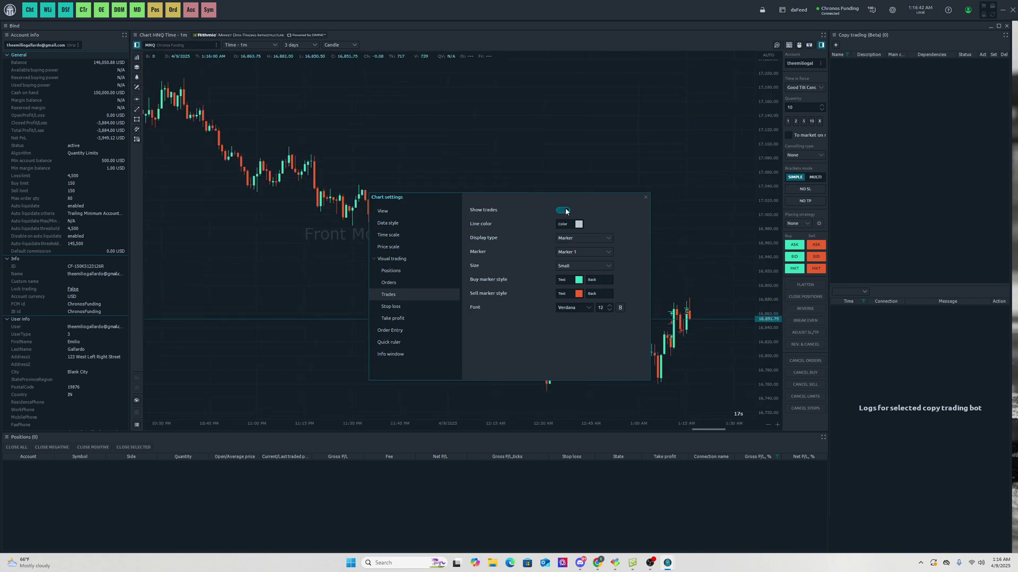
left_click(391, 306)
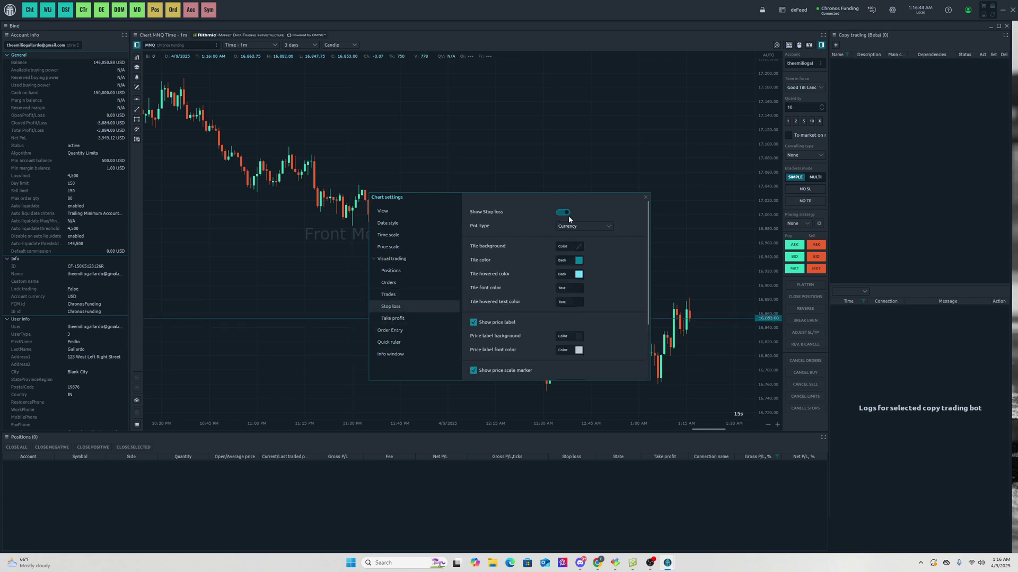
scroll(558, 247, "down", 1)
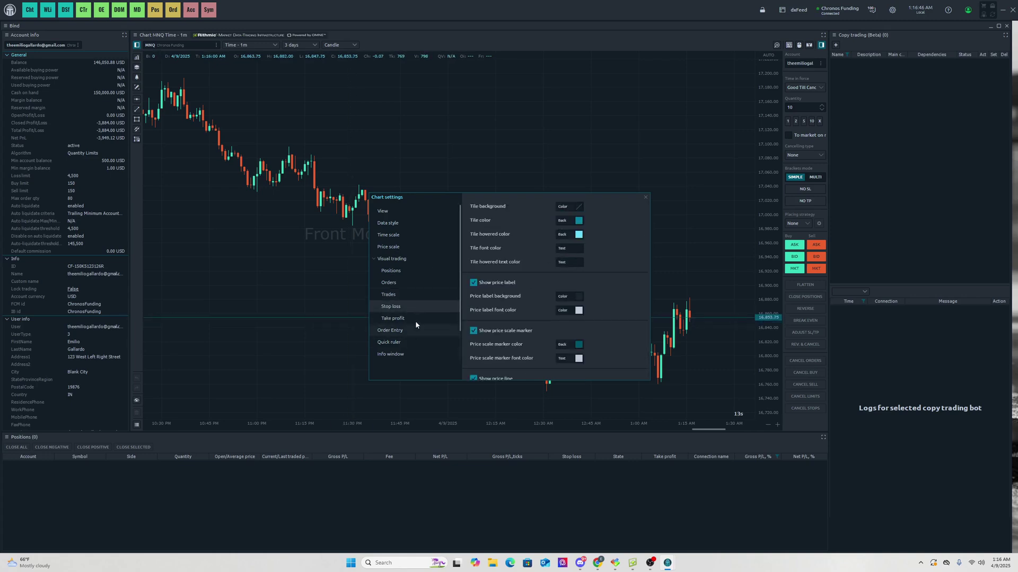
In Data style, try the Bars and Line chart styles before returning to Candles
left_click(391, 223)
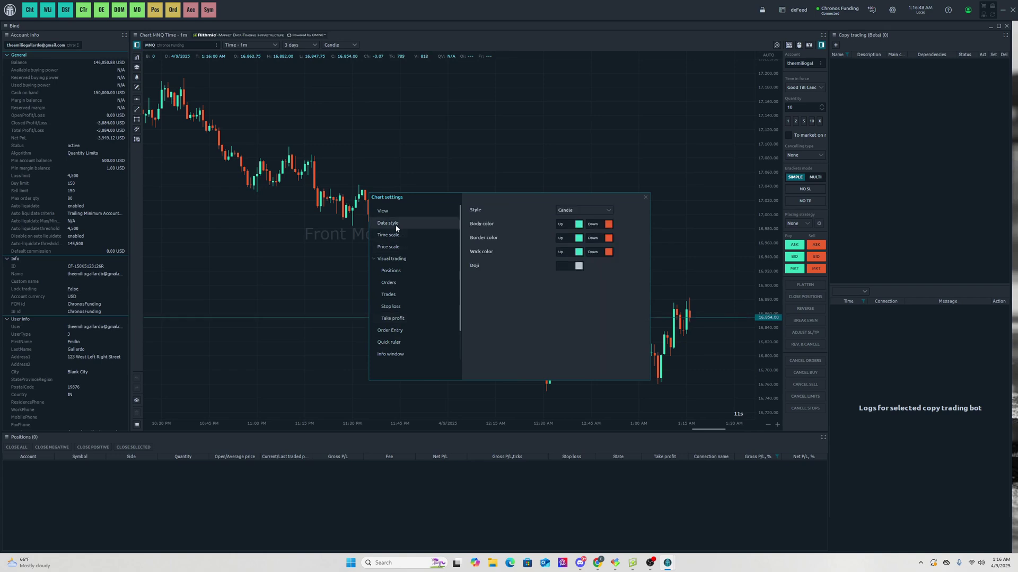
left_click(397, 211)
left_click(434, 225)
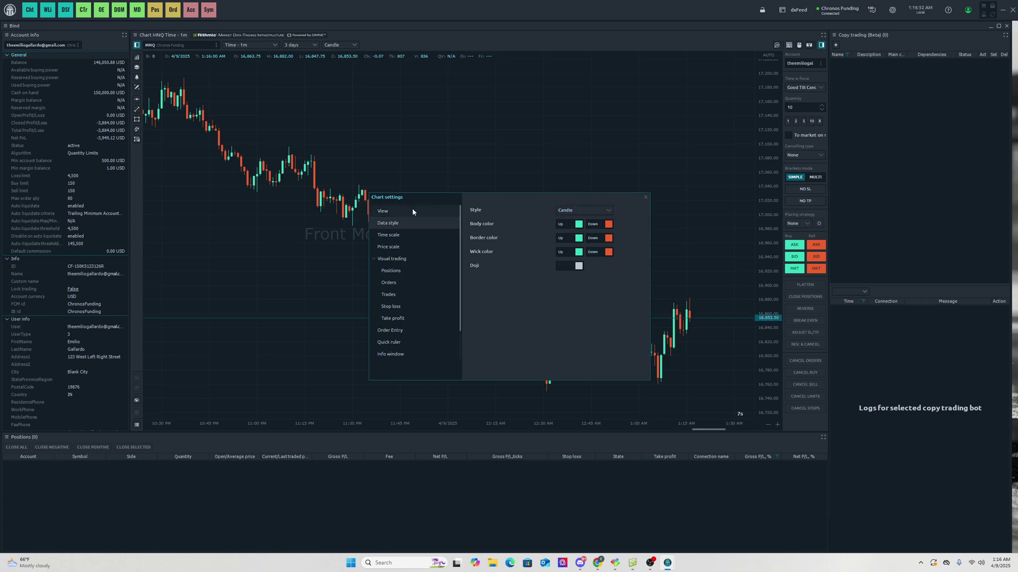
left_click(594, 212)
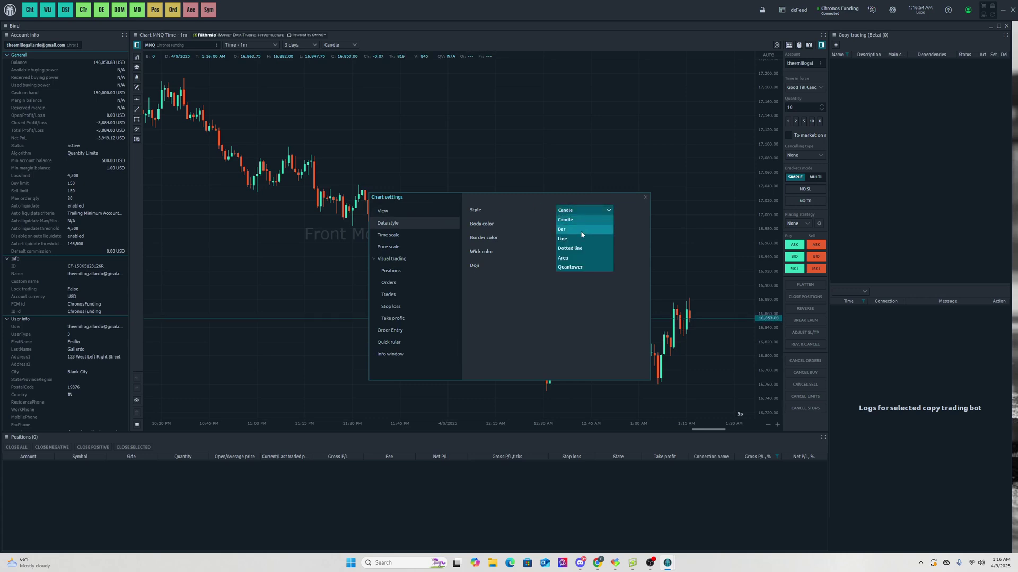
left_click(581, 232)
left_click(581, 209)
left_click(575, 238)
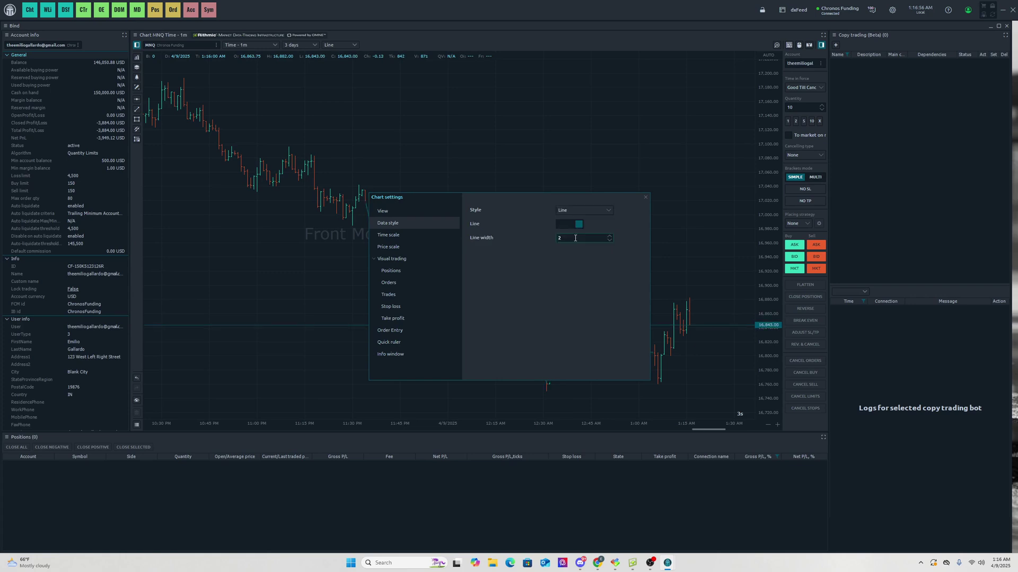
left_click(583, 210)
left_click(582, 220)
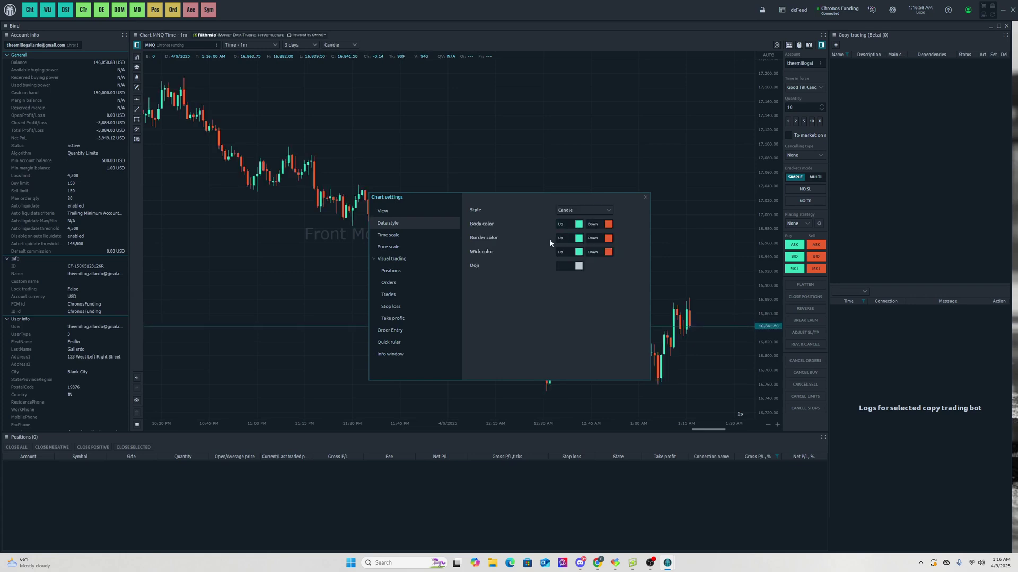
Colour rising-candle bodies cyan and rising-candle borders light cyan
left_click(579, 226)
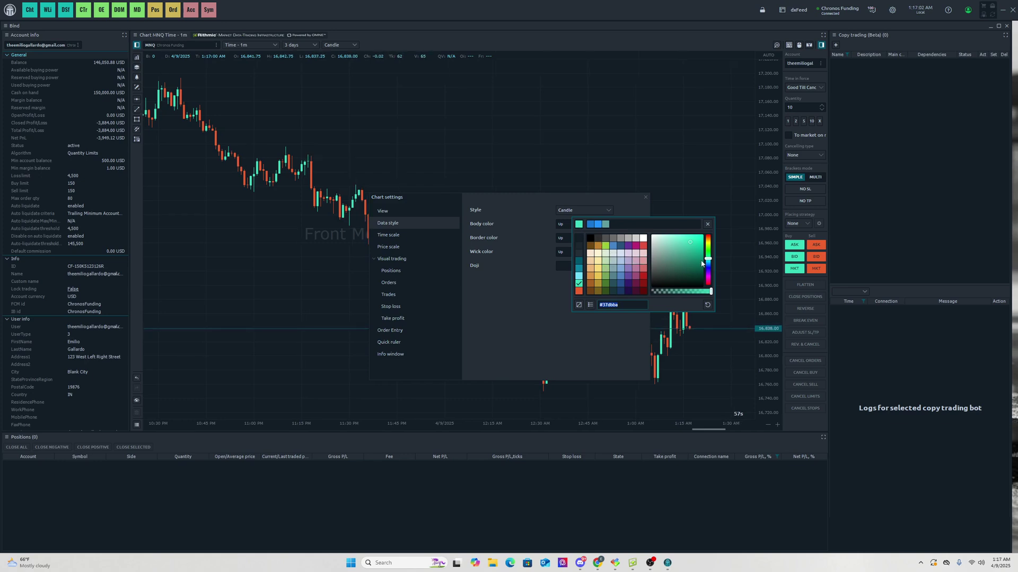
left_click_drag(708, 260, 707, 264)
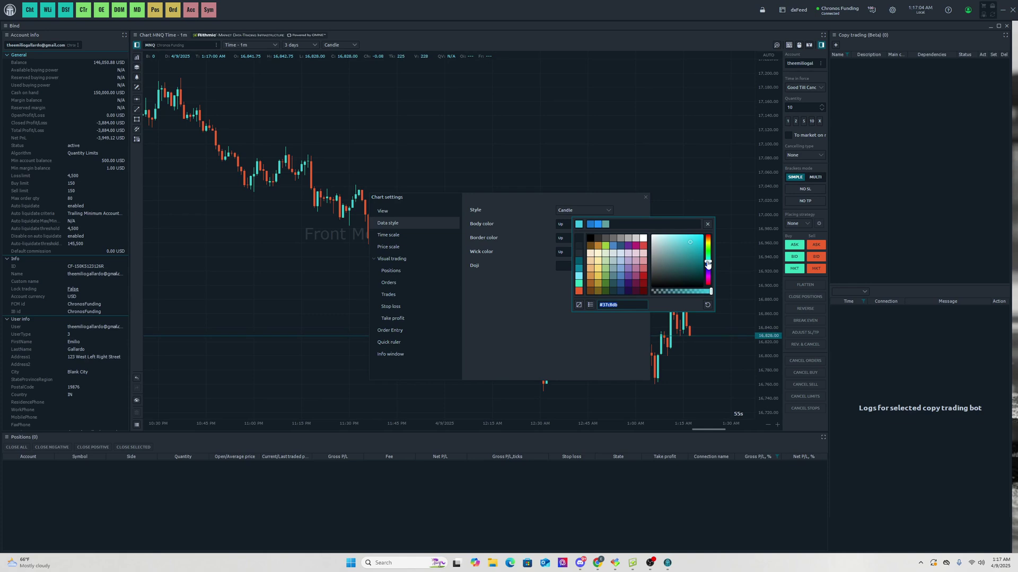
left_click(481, 323)
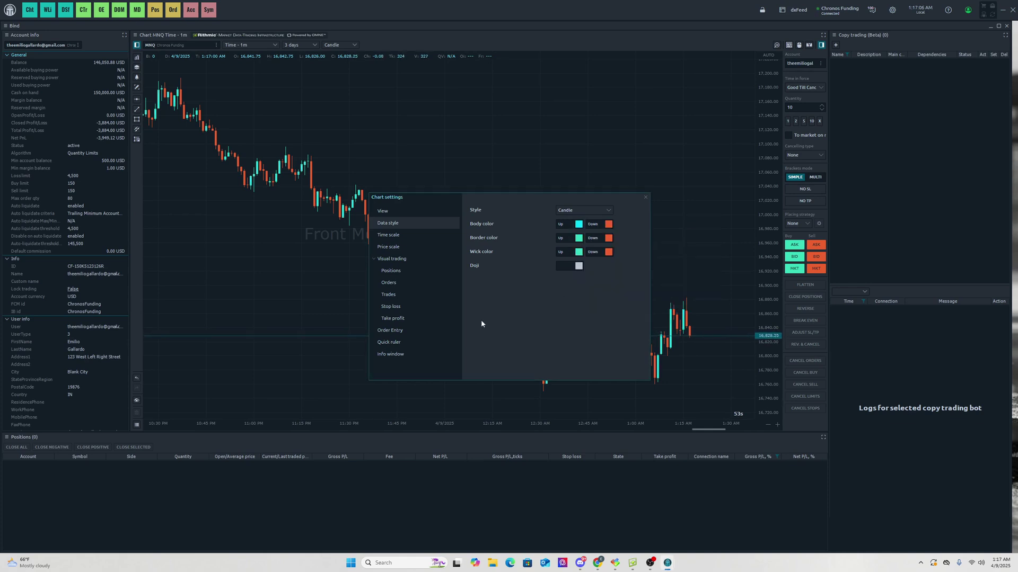
left_click(578, 238)
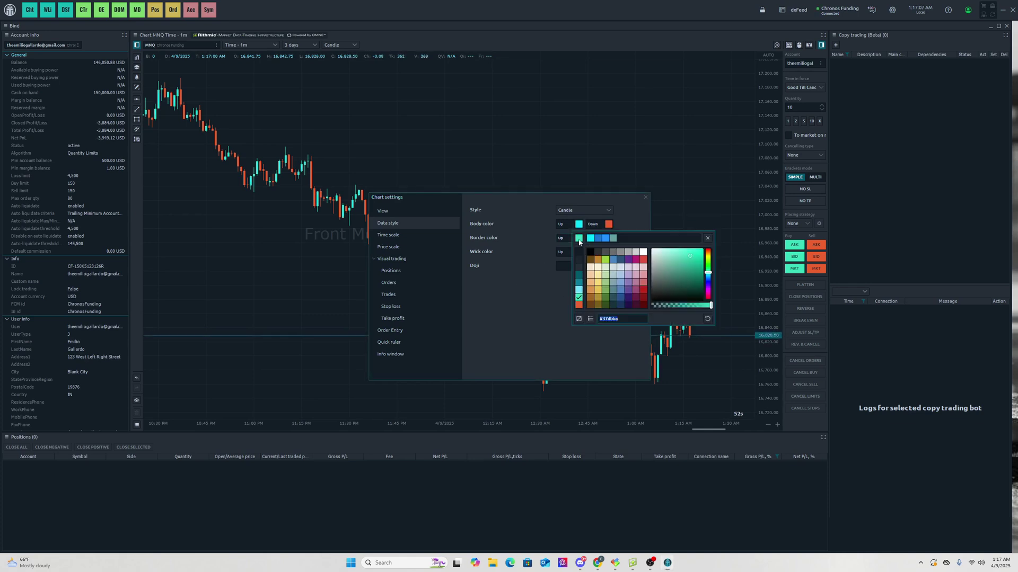
left_click(579, 289)
left_click(546, 282)
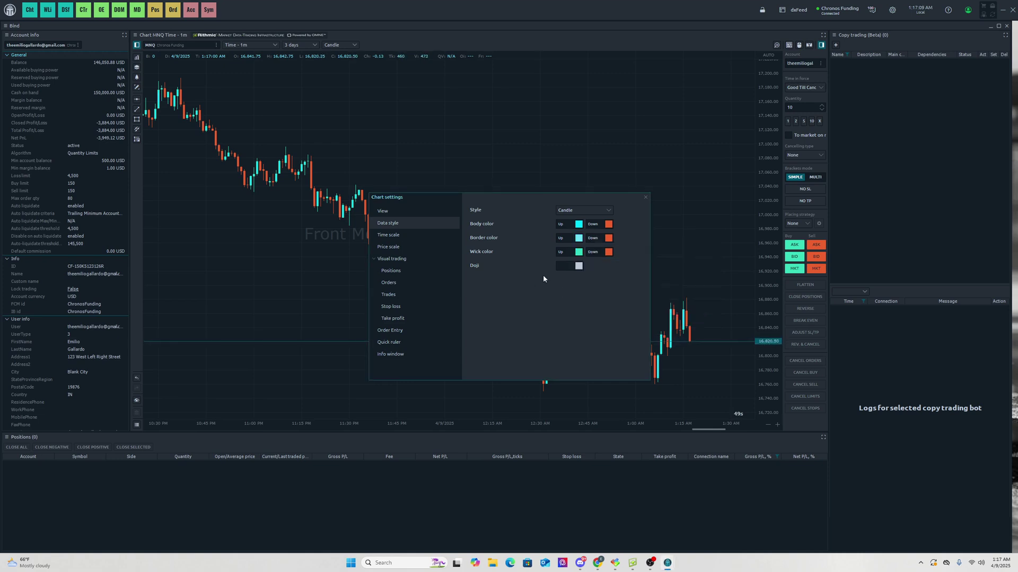
Make falling-candle bodies and borders white
left_click(608, 224)
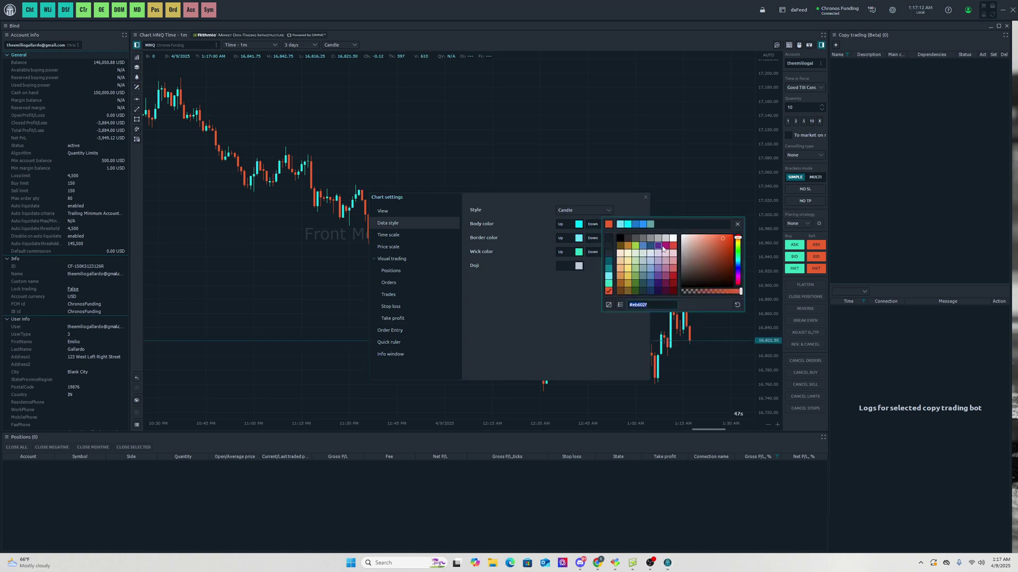
left_click(673, 239)
left_click(546, 268)
left_click(609, 239)
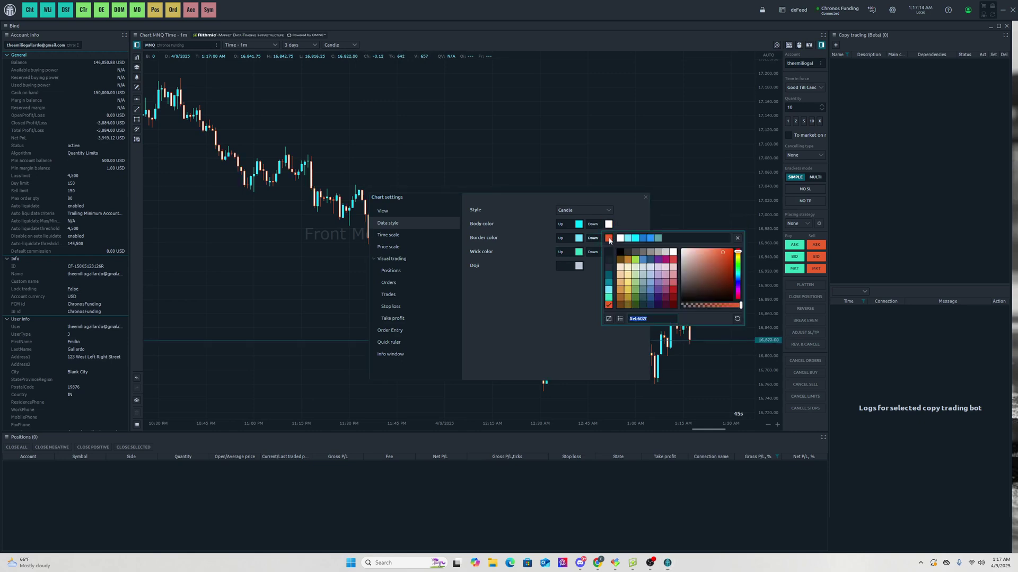
left_click(673, 253)
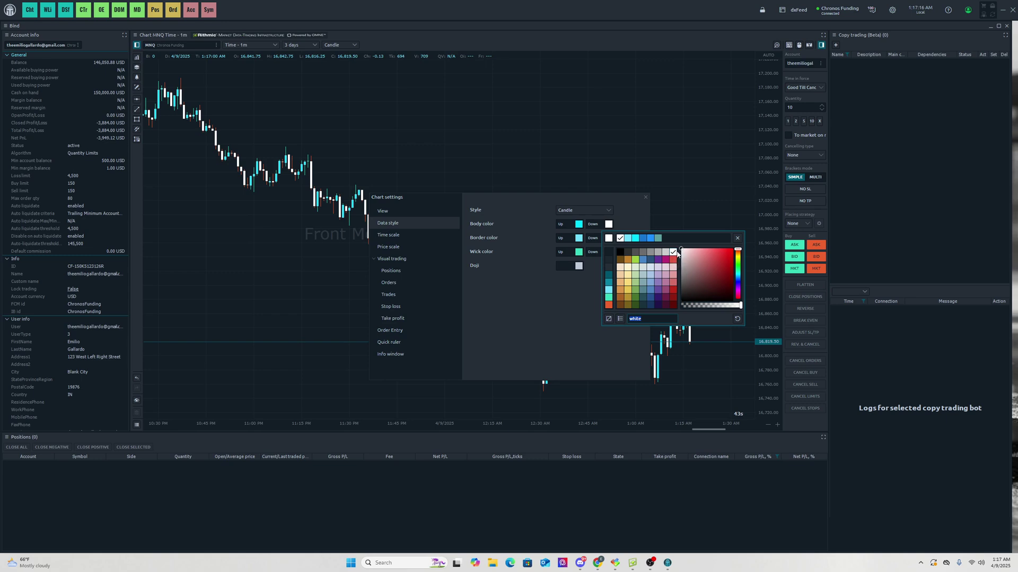
left_click(559, 287)
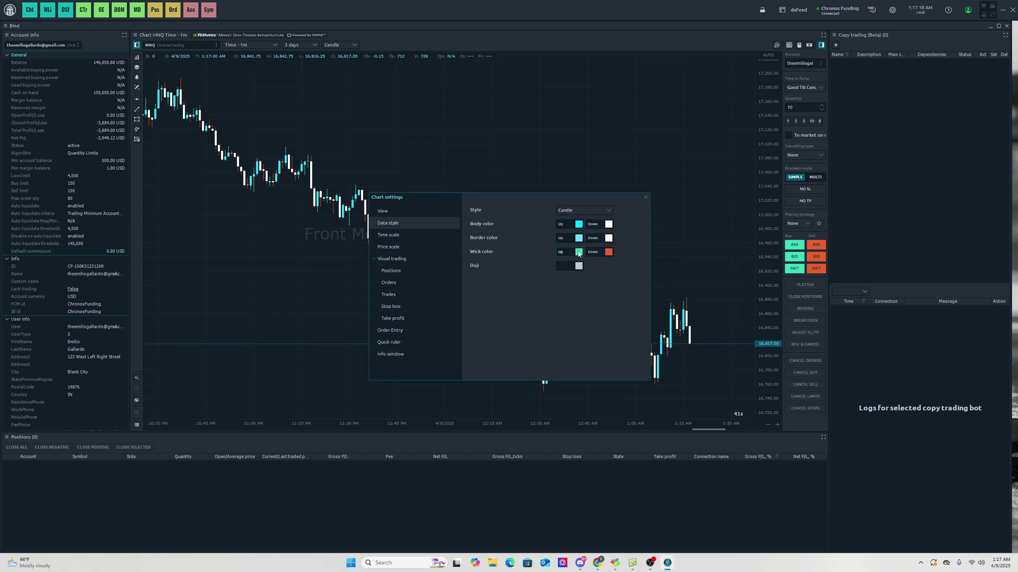
Set rising-candle wicks to light cyan and falling-candle wicks to white
left_click(579, 252)
left_click(579, 304)
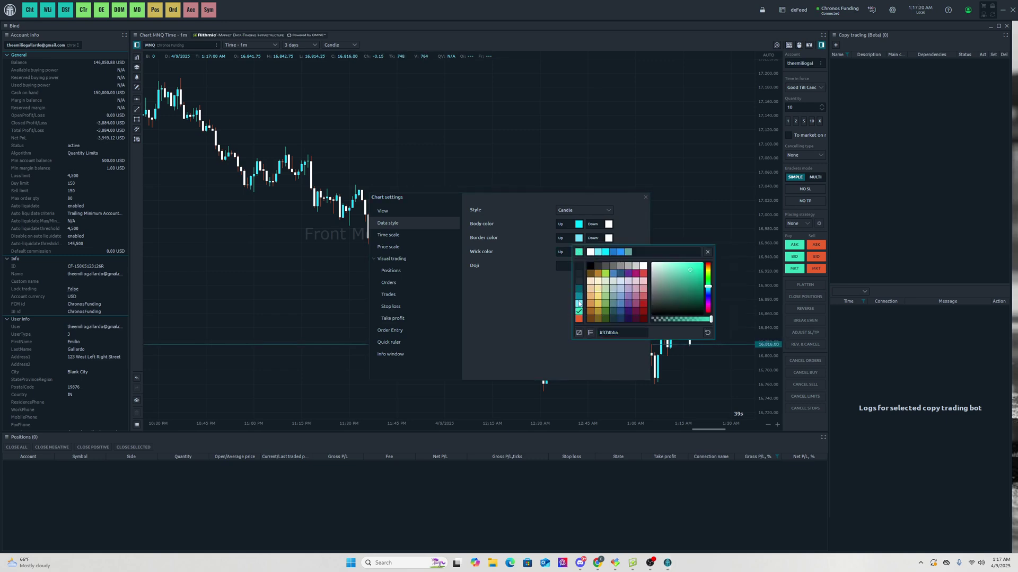
left_click(558, 276)
left_click(608, 252)
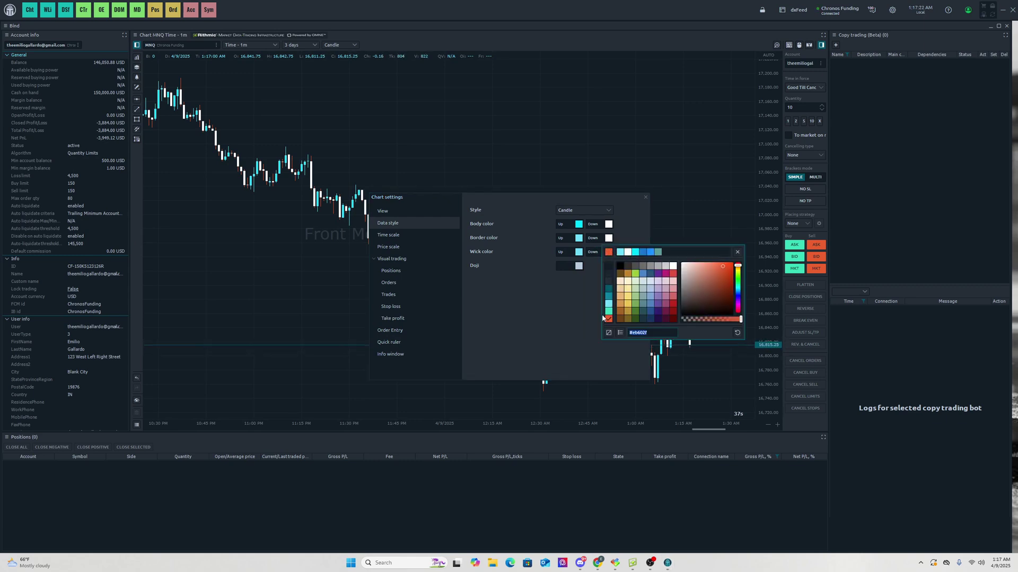
left_click(674, 267)
left_click(533, 308)
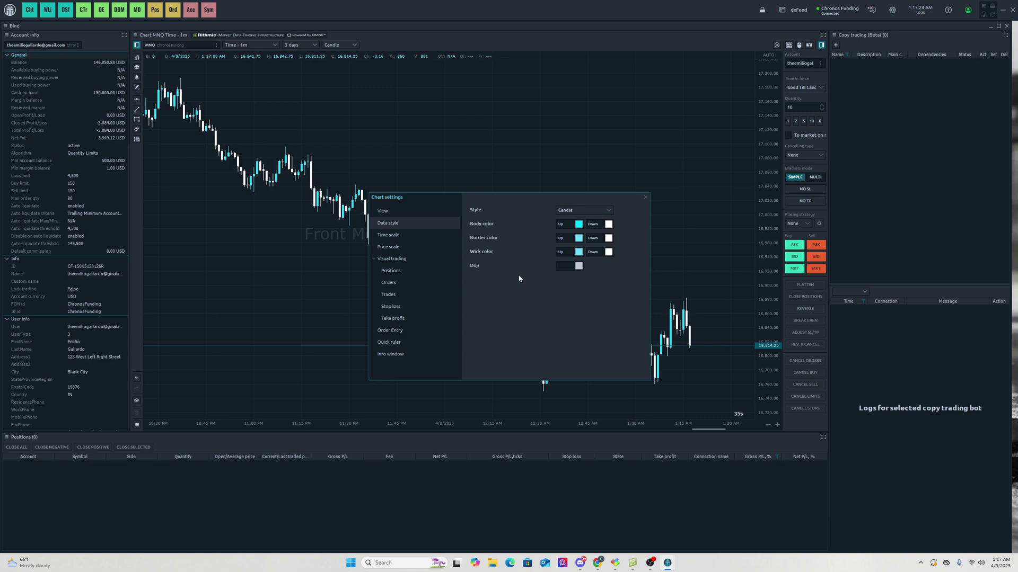
left_click(394, 212)
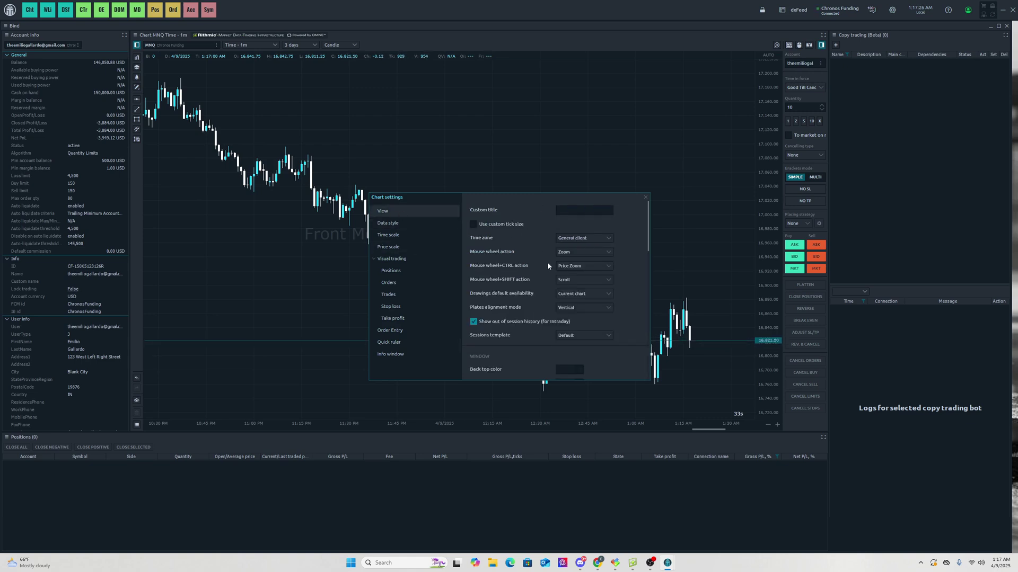
scroll(548, 264, "down", 4)
Uncheck the Price and Time grid lines and Show symbol description, then close the settings
scroll(554, 267, "down", 5)
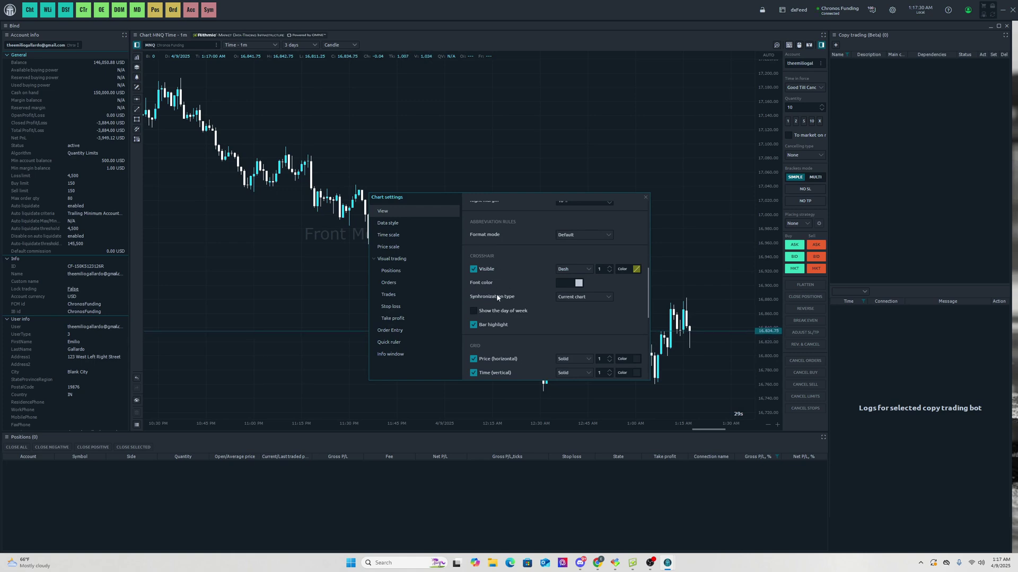
scroll(496, 293, "down", 3)
left_click(473, 280)
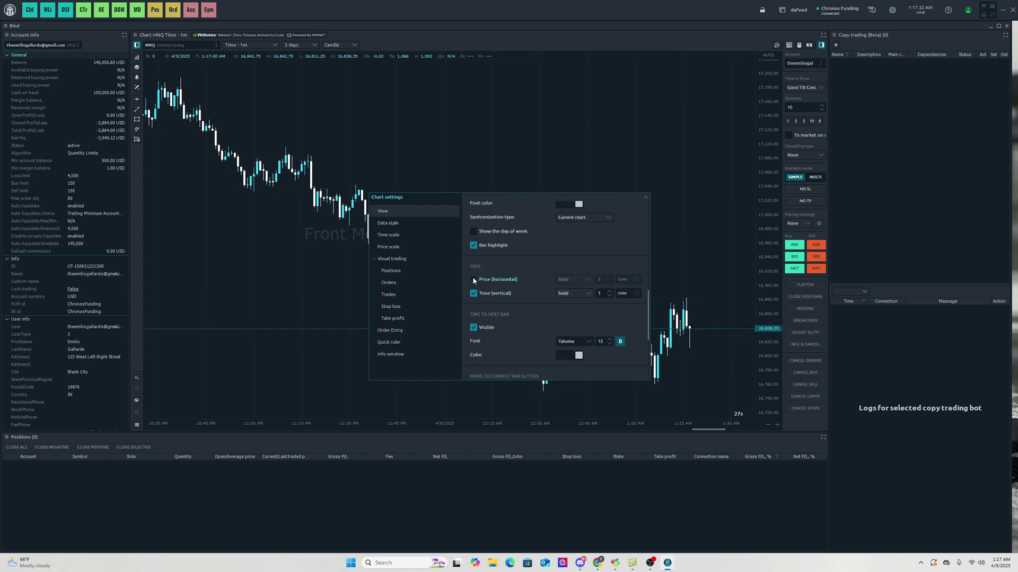
left_click(472, 293)
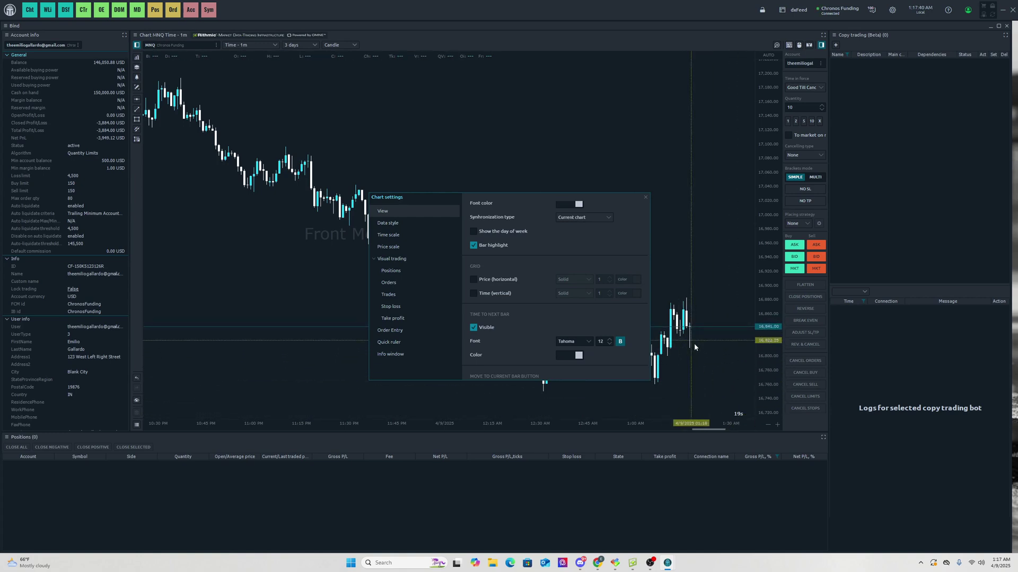
scroll(536, 320, "down", 5)
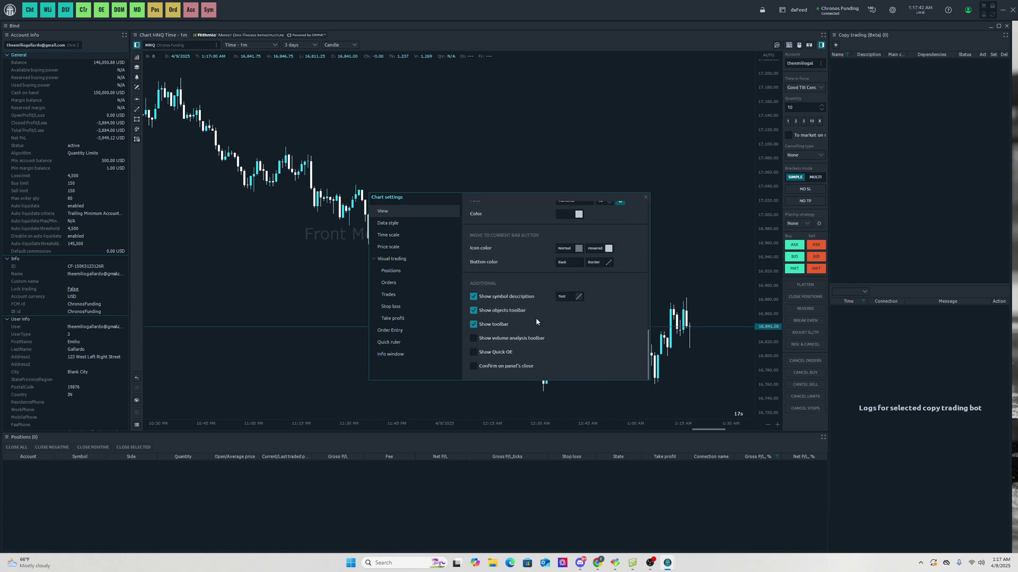
left_click(473, 298)
left_click(645, 198)
Load the 5m, 1 Month timeframe, then apply a 15 Minute period to the MNQ chart
scroll(589, 211, "up", 4)
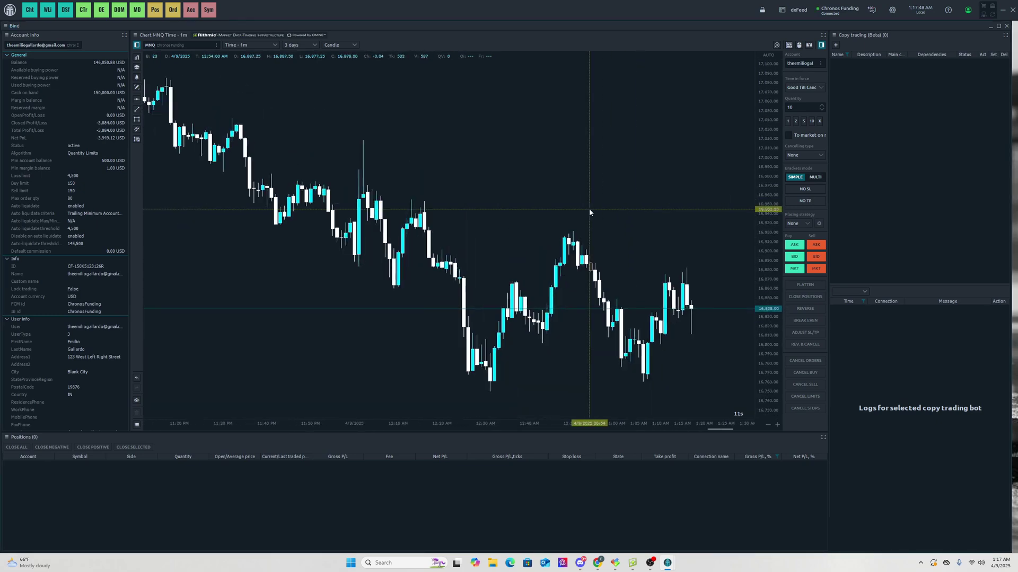
scroll(589, 210, "up", 5)
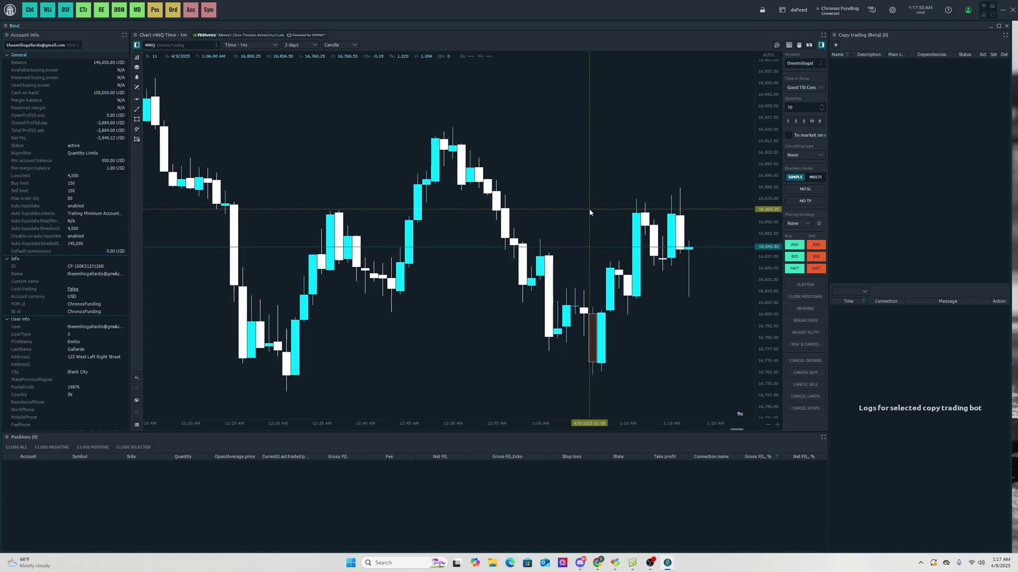
scroll(589, 211, "down", 10)
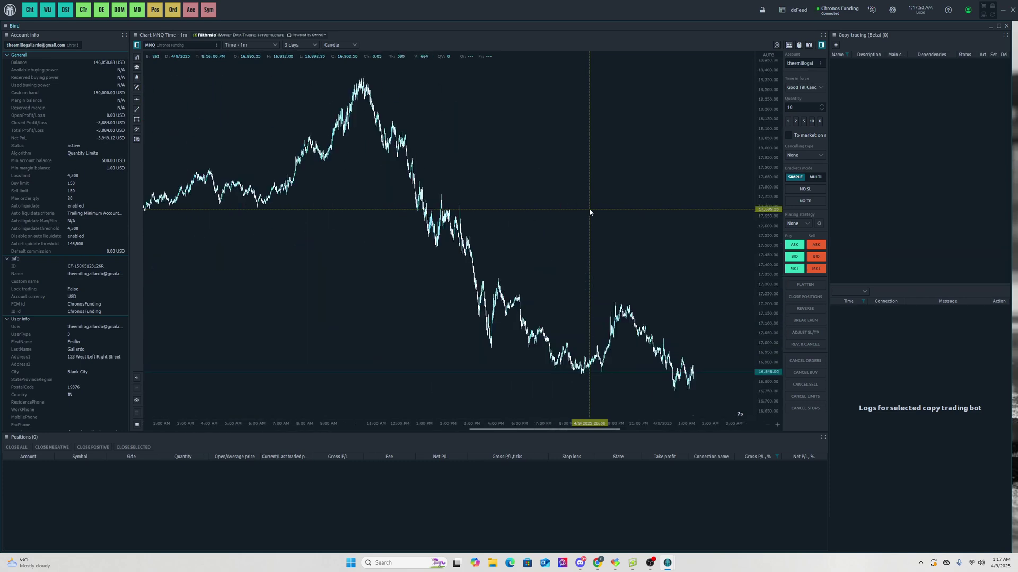
scroll(590, 212, "up", 10)
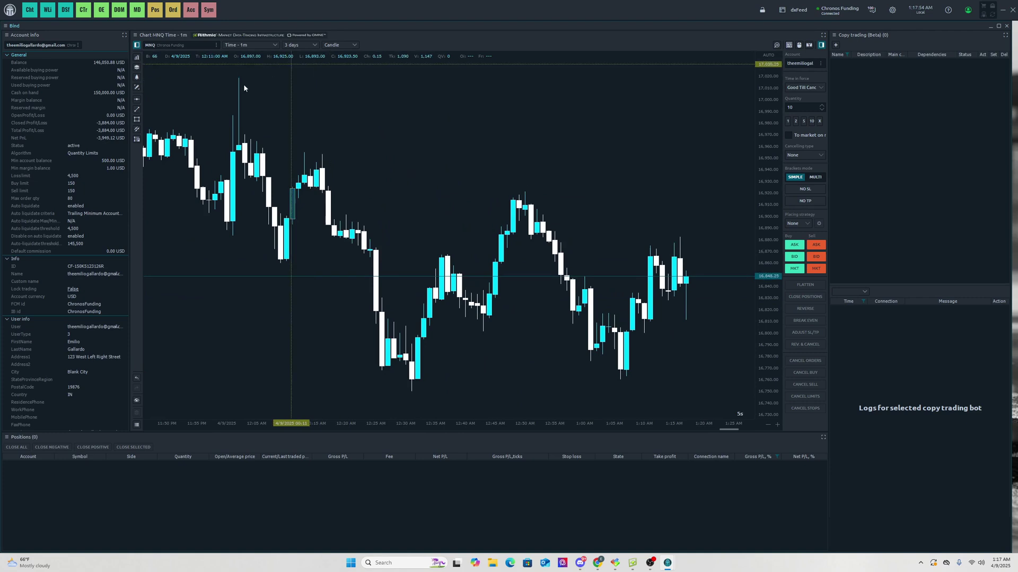
left_click(250, 45)
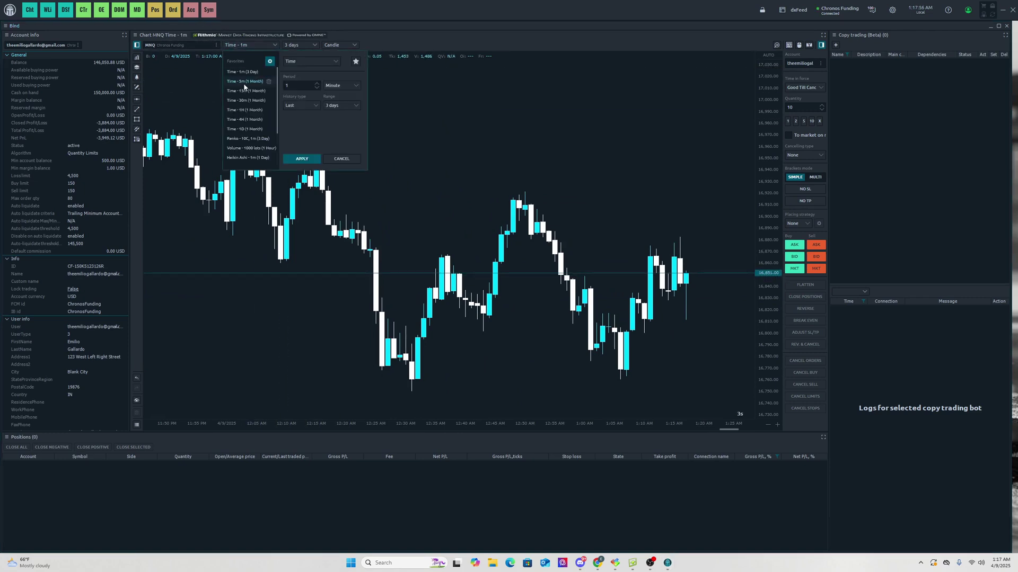
left_click(251, 81)
left_click(300, 159)
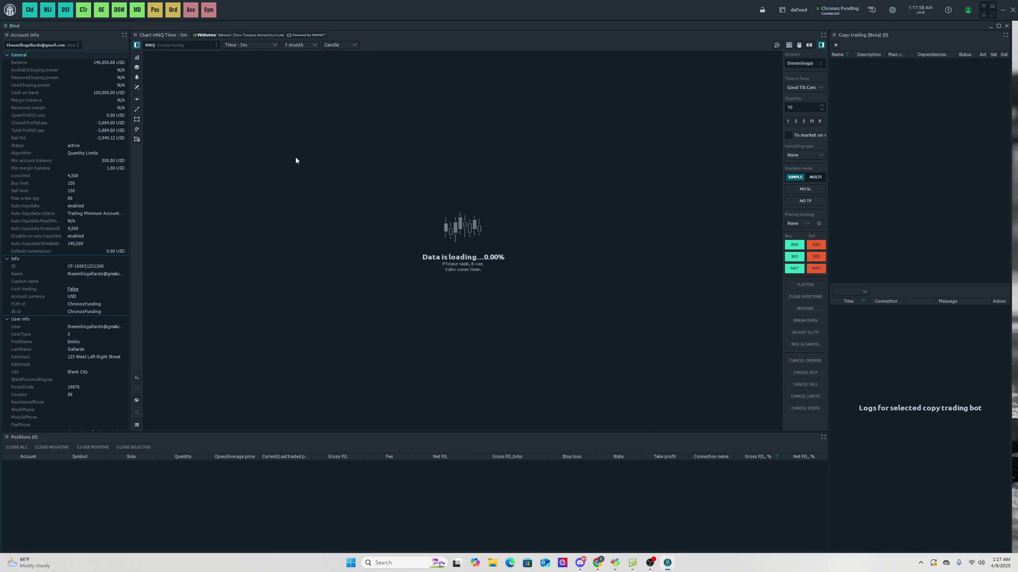
left_click(265, 44)
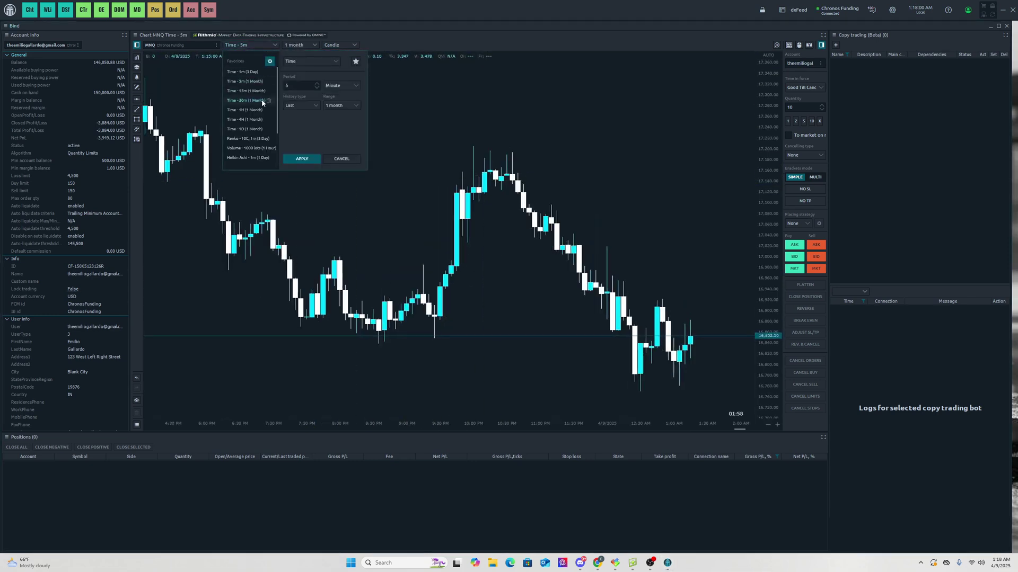
left_click(301, 160)
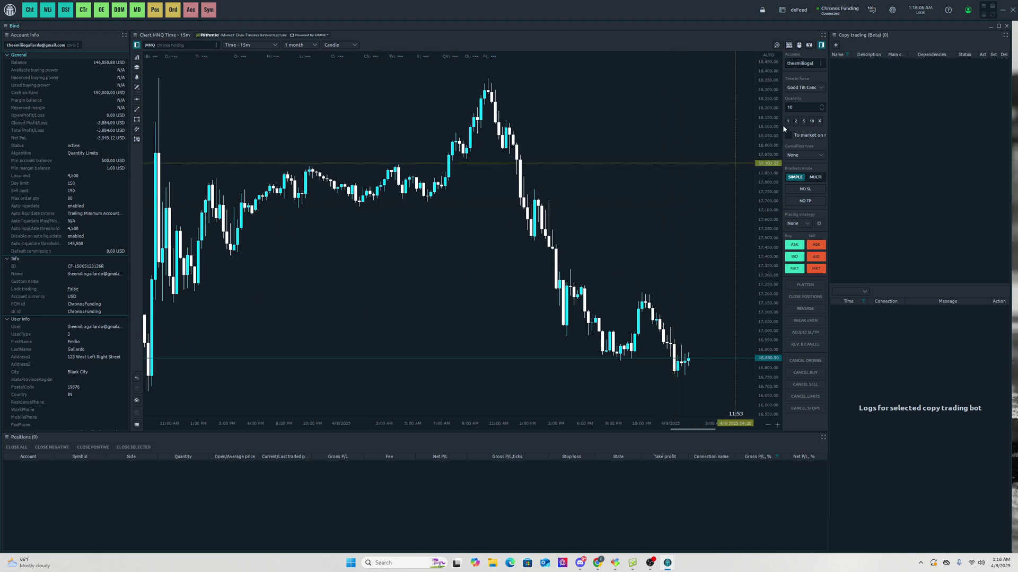
Open General settings and toggle the Confirm hotkeys action option under Confirmations and warnings
left_click(893, 11)
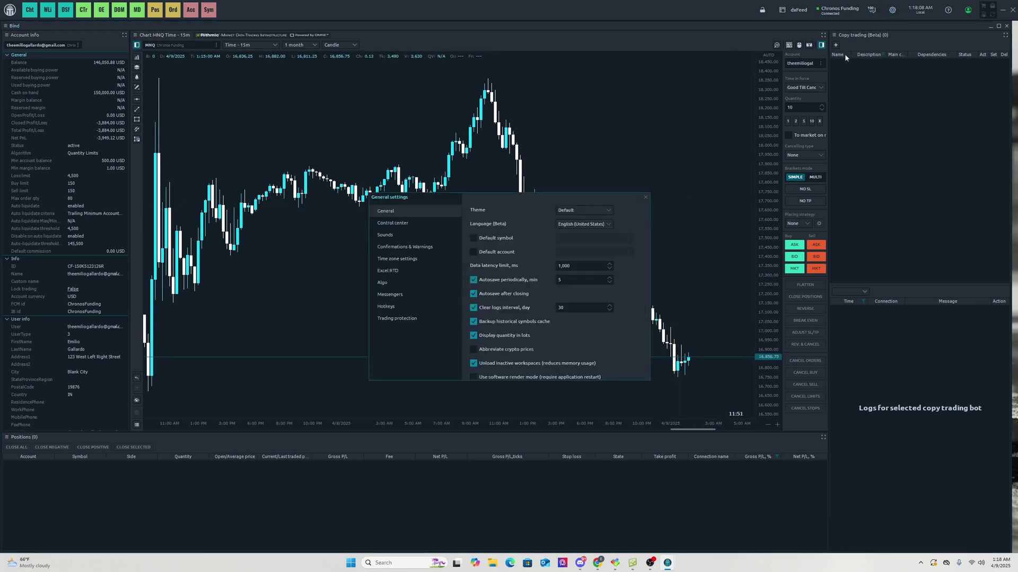
left_click(393, 223)
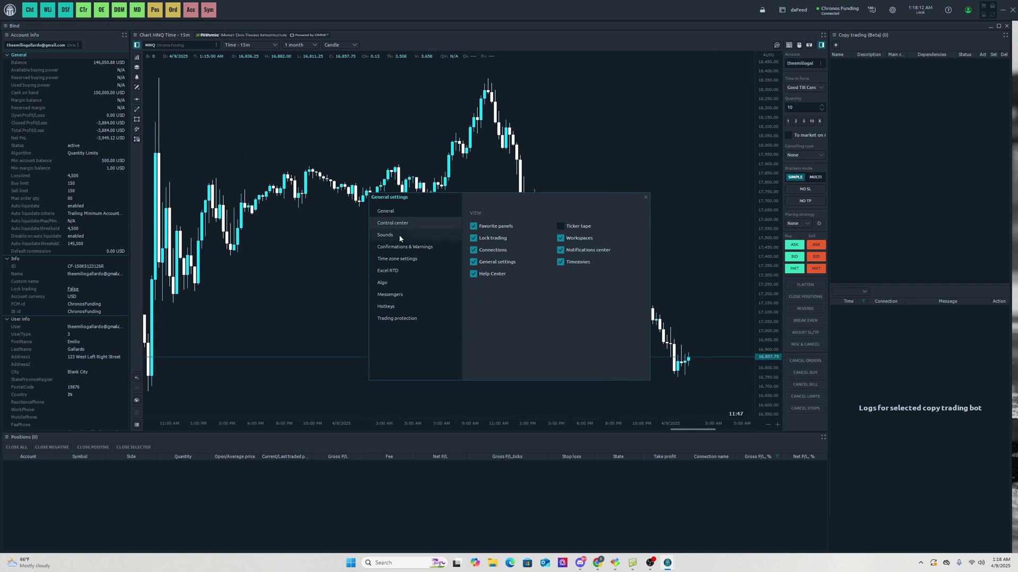
left_click(400, 238)
left_click(405, 249)
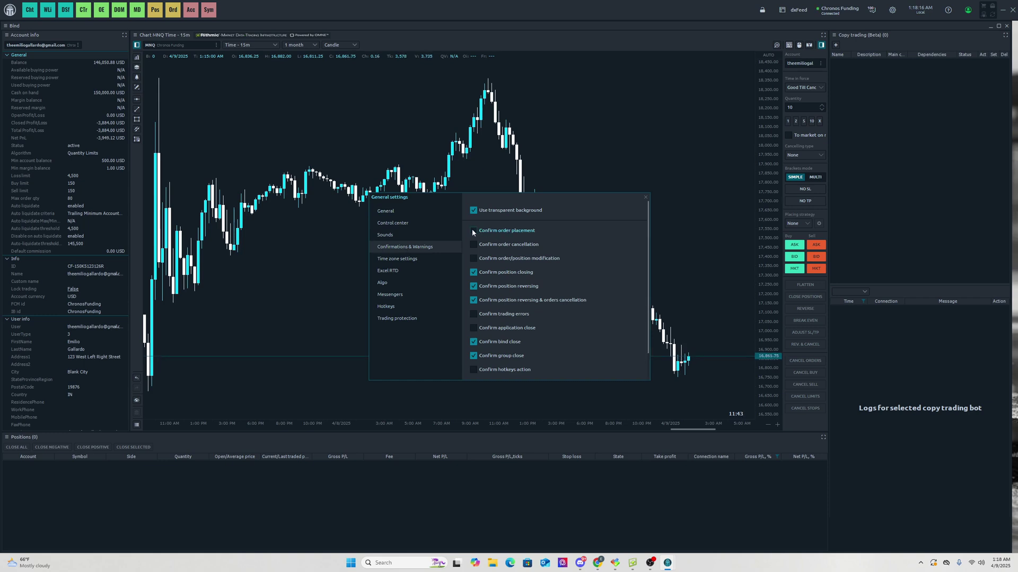
scroll(484, 268, "down", 2)
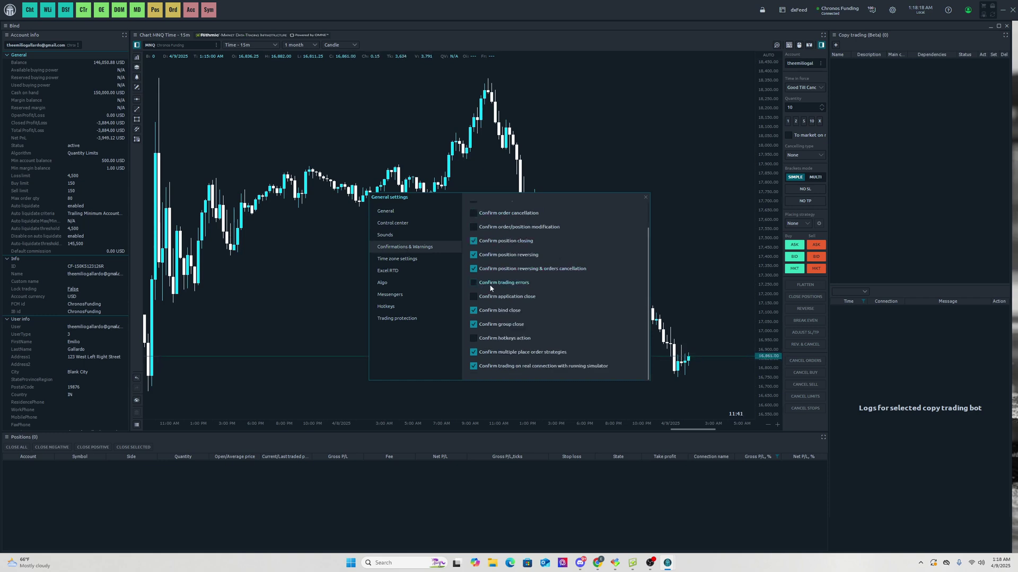
scroll(489, 318, "up", 2)
scroll(486, 325, "down", 2)
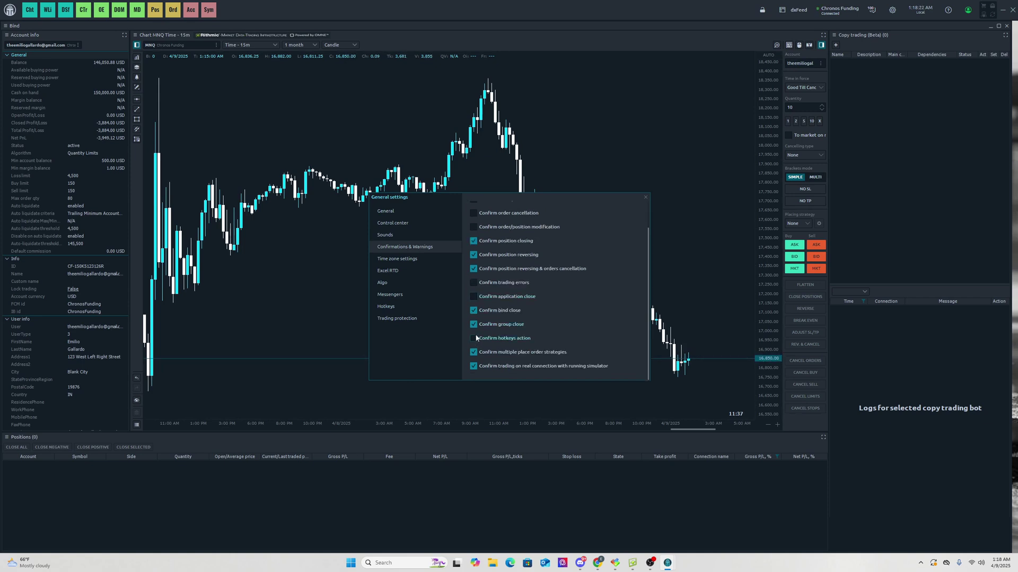
left_click(473, 338)
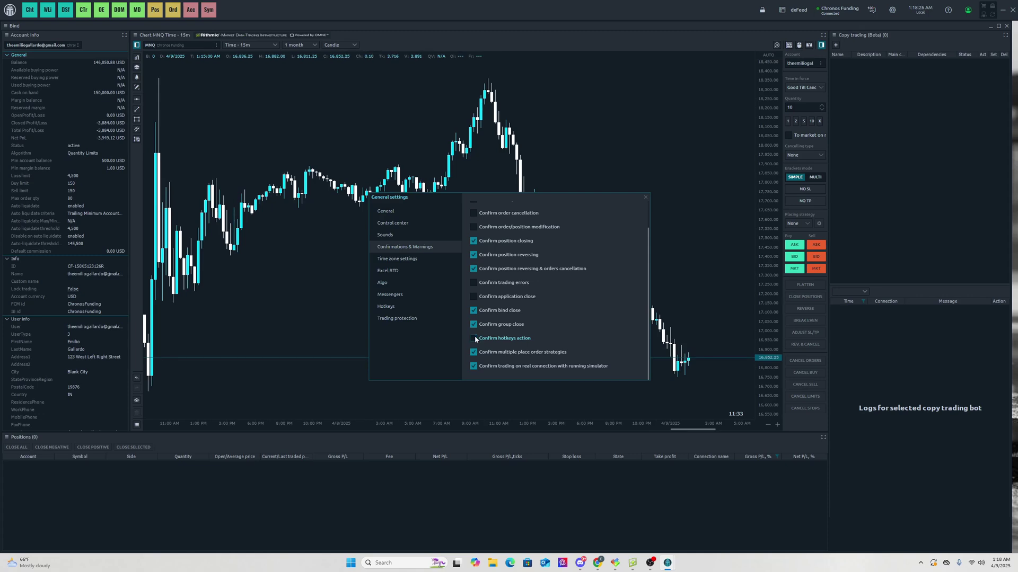
Review the Hotkeys list, then close the General settings window
left_click(423, 305)
scroll(542, 290, "down", 3)
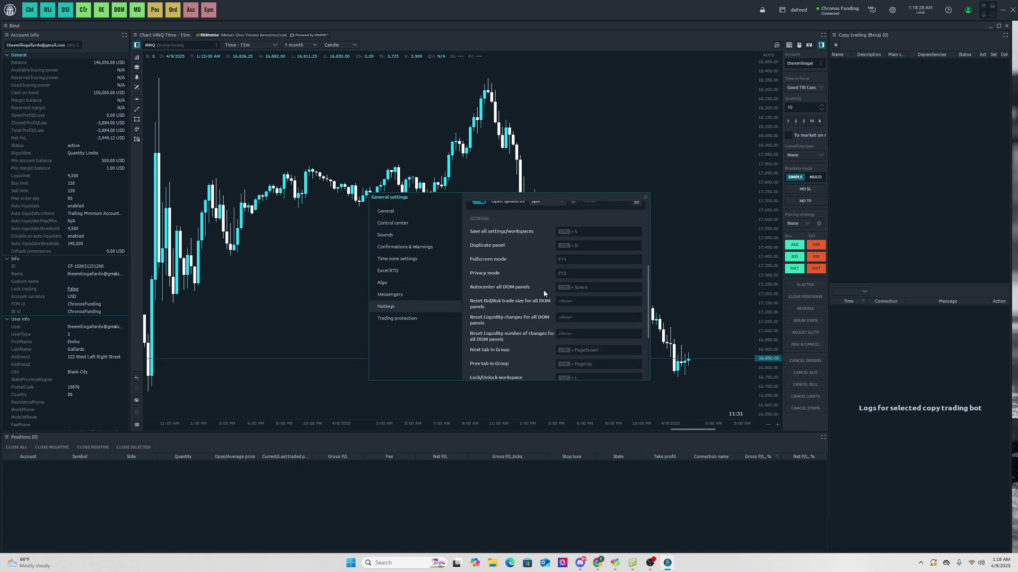
scroll(544, 293, "down", 3)
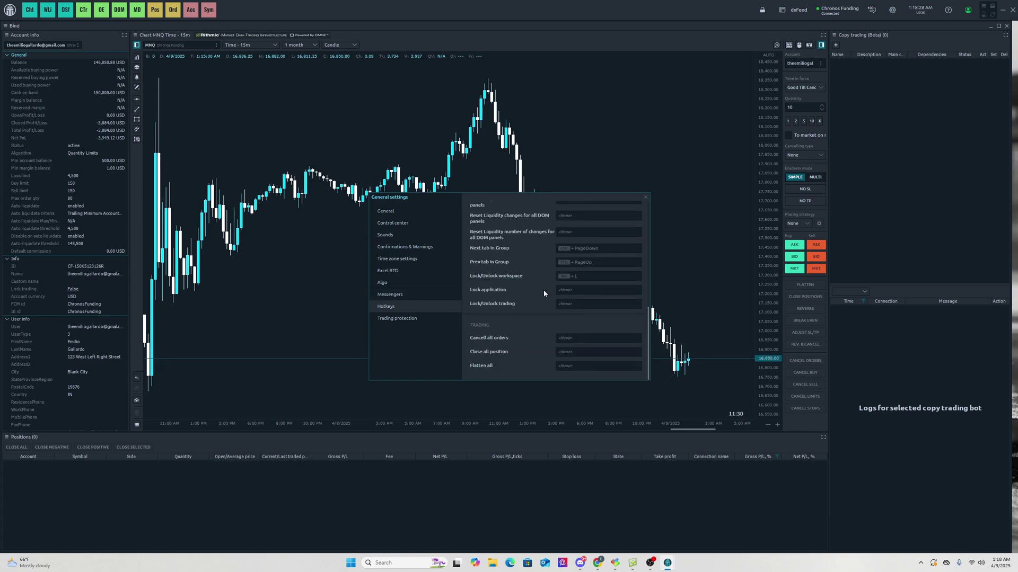
left_click(645, 198)
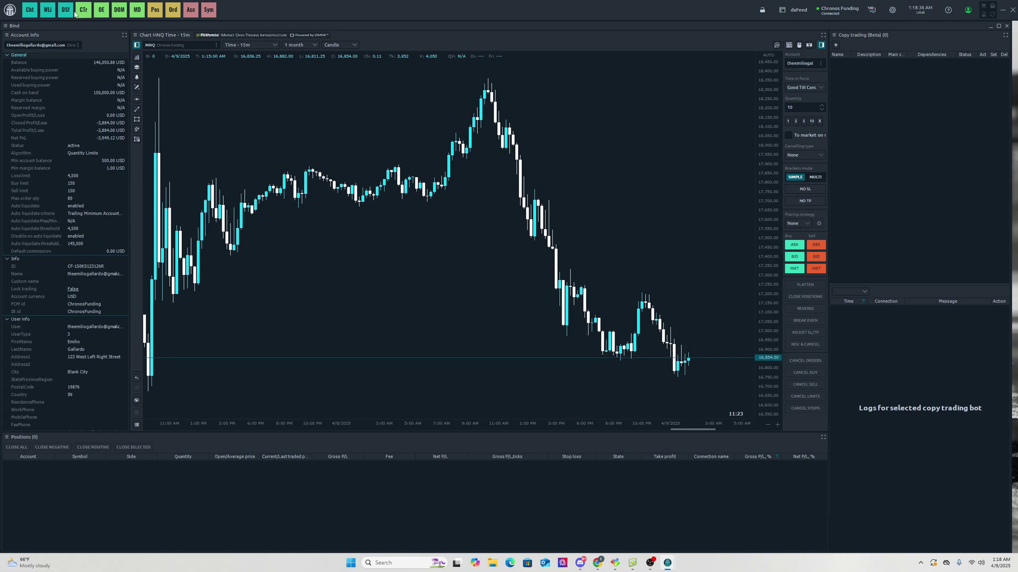
Search the panels menu for 'watc' and open a new Watchlist panel
left_click(9, 9)
scroll(72, 191, "down", 3)
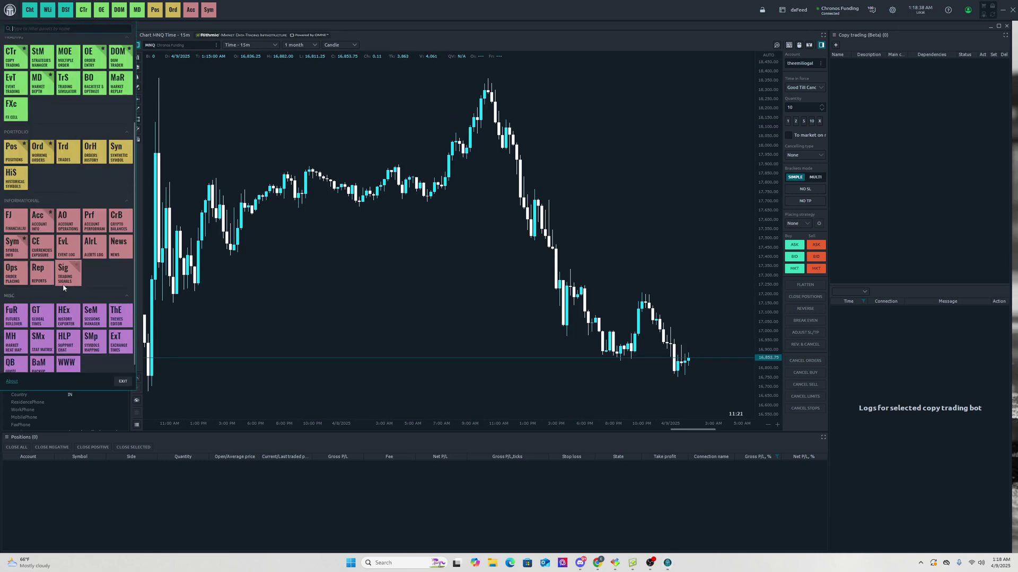
scroll(83, 262, "up", 2)
scroll(106, 217, "up", 1)
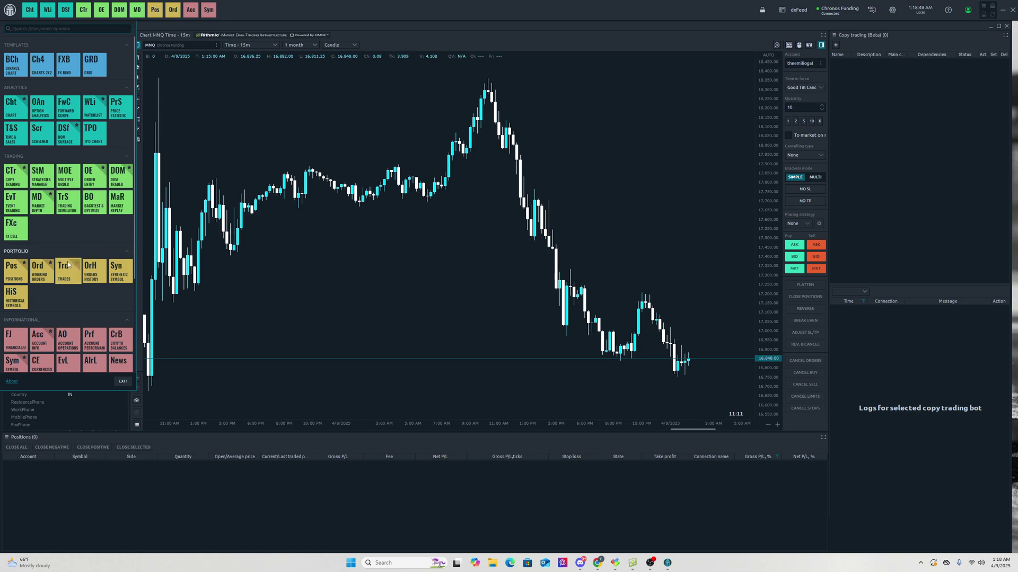
left_click(37, 29)
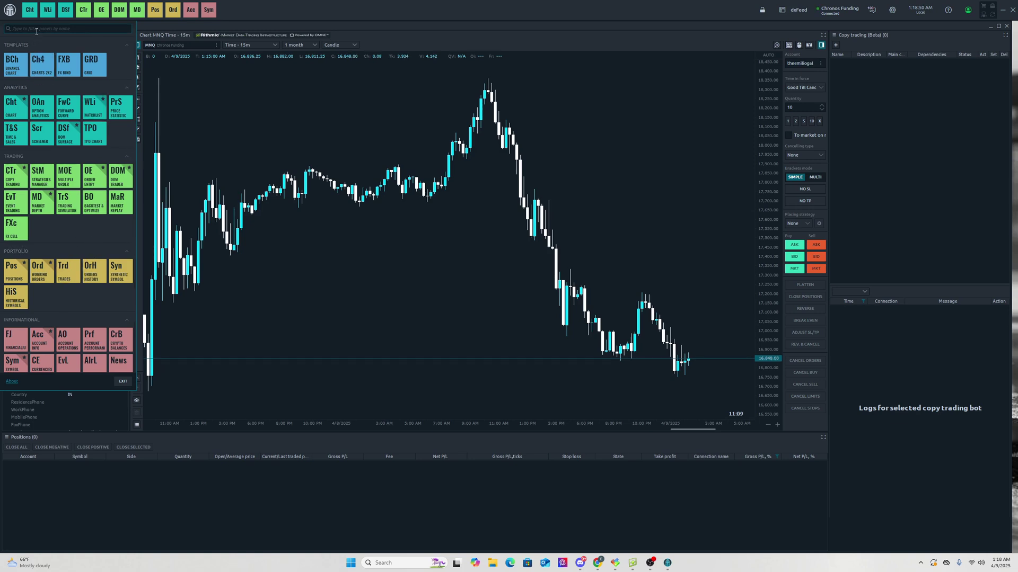
type("watc")
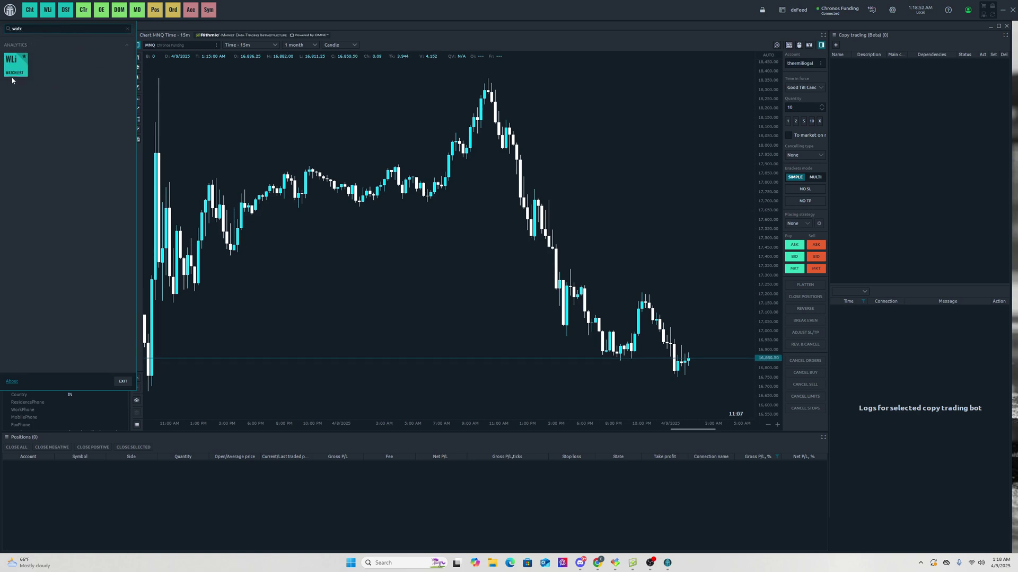
left_click(13, 73)
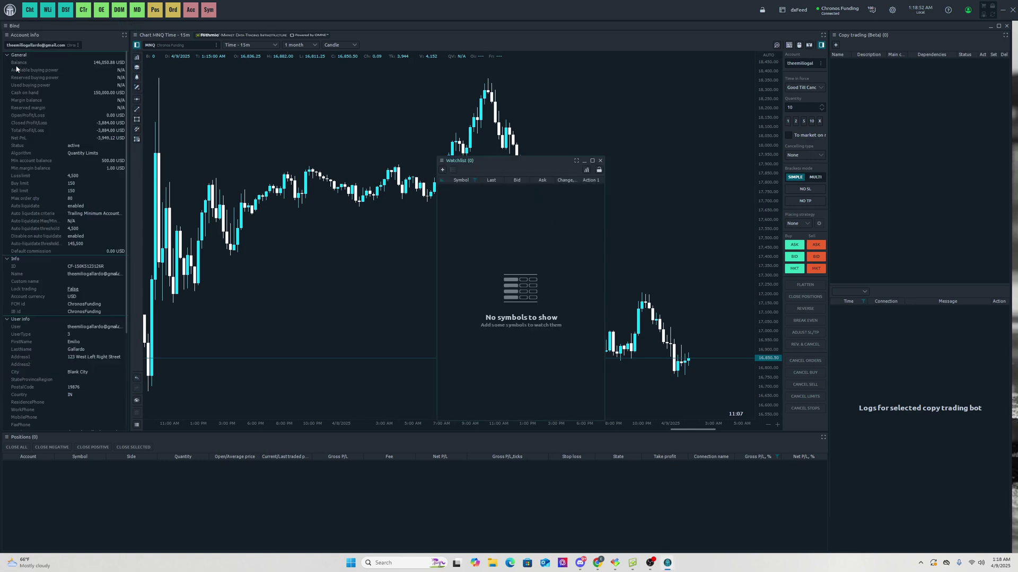
Add an MES contract and an NQ contract to the watchlist
left_click(443, 170)
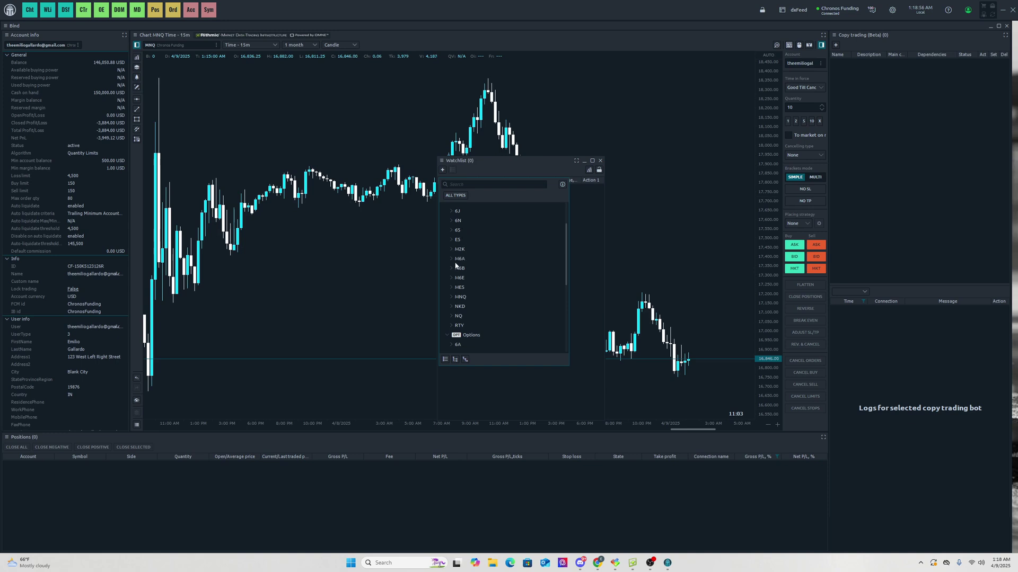
left_click(450, 286)
left_click(480, 308)
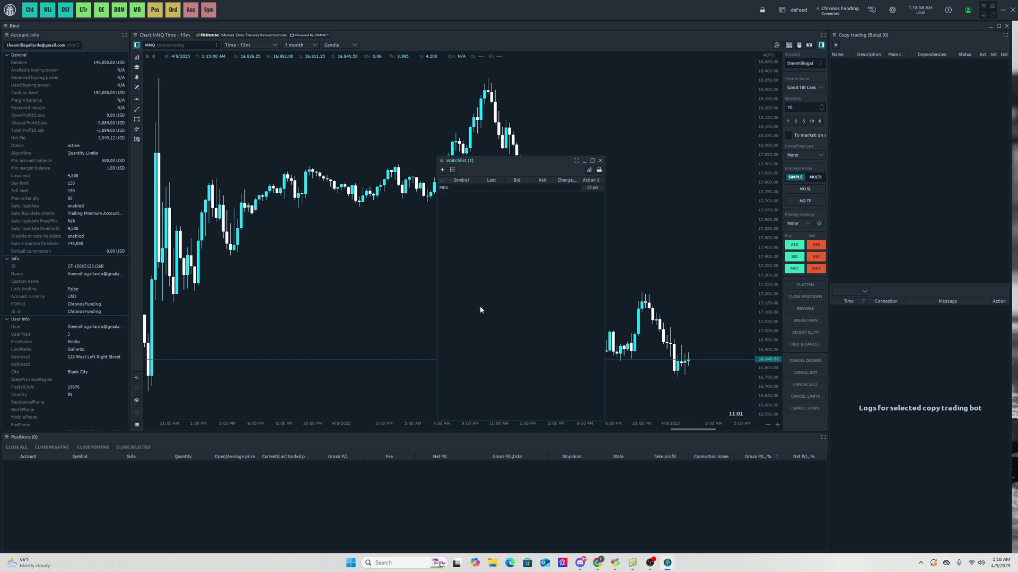
left_click(442, 170)
scroll(476, 318, "down", 1)
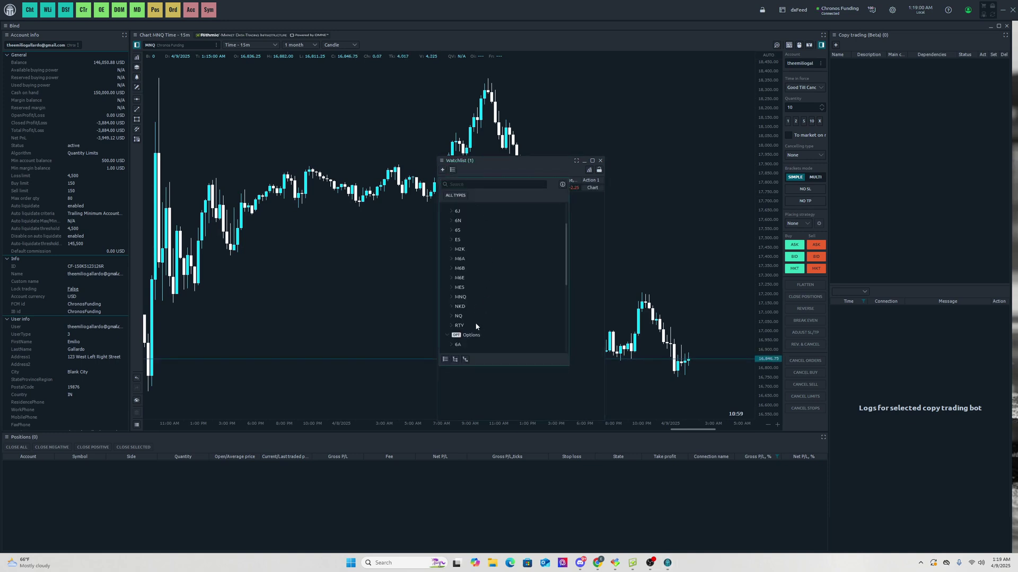
left_click(450, 317)
left_click(461, 335)
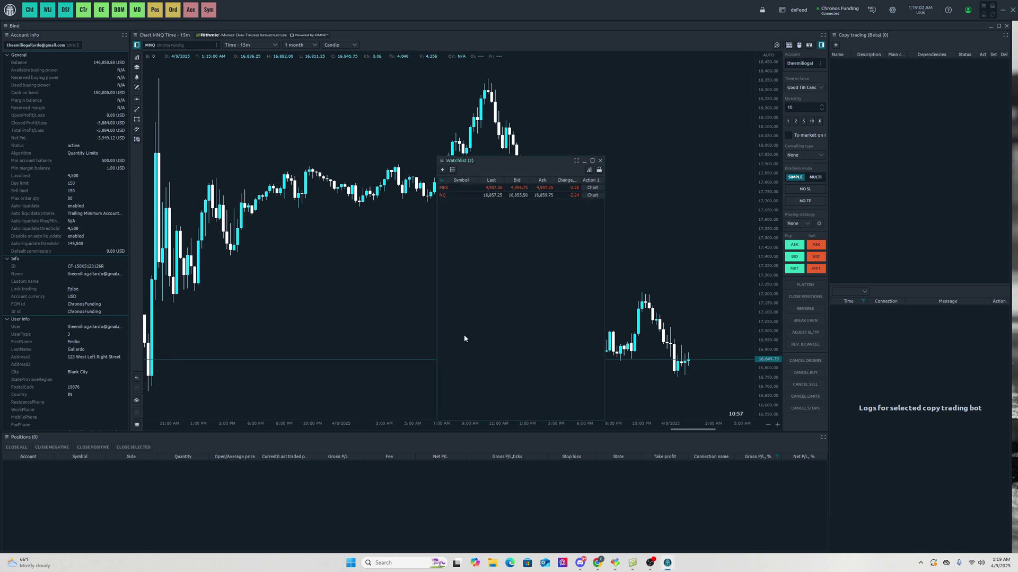
Open an MES chart from the watchlist, then close it and the watchlist window
left_click(588, 189)
left_click(769, 164)
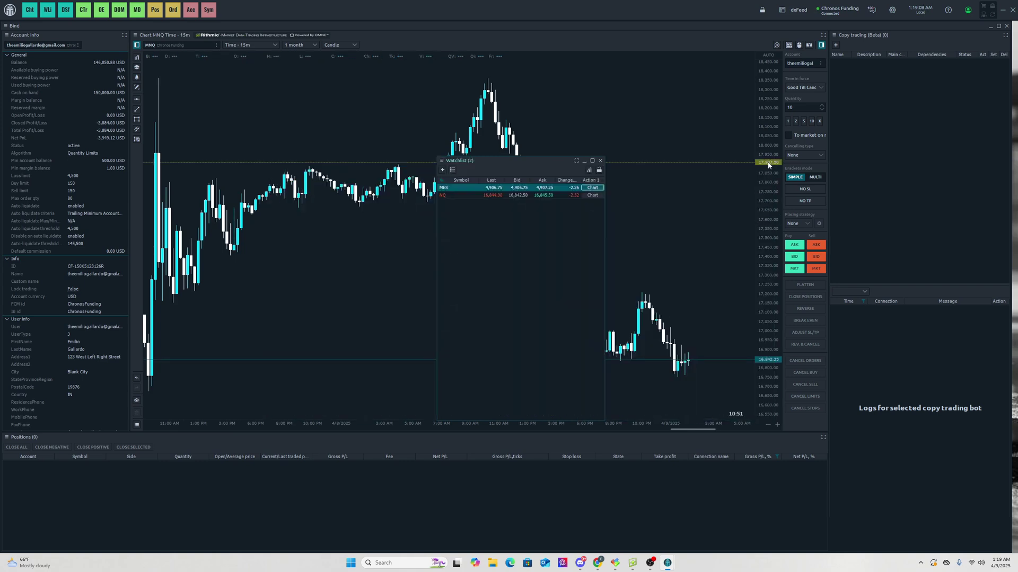
left_click(600, 160)
Create a copy bot with a Chronos Funding child connection in Multiplier mode, multiplier 2.00
left_click(836, 45)
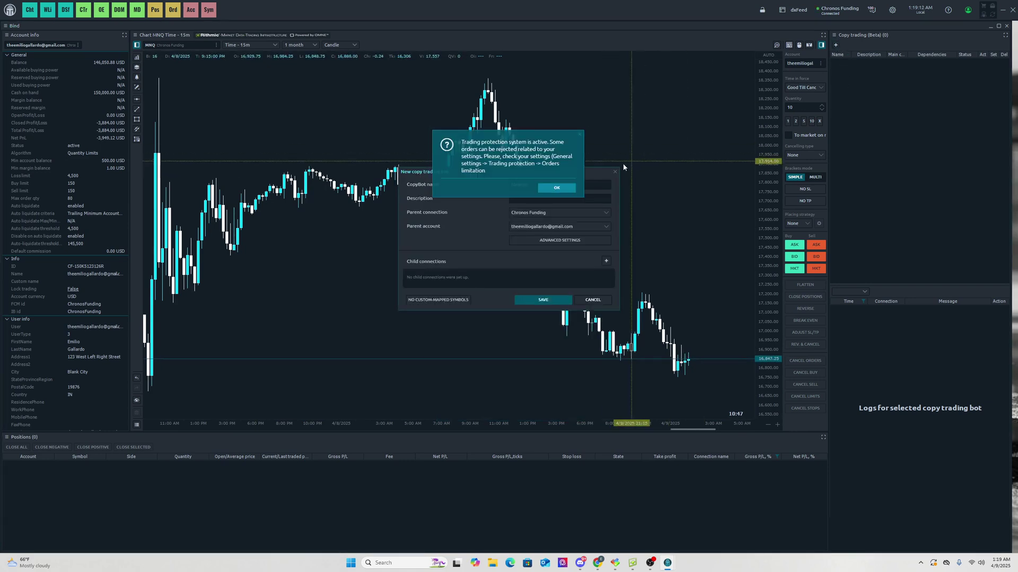
left_click(556, 187)
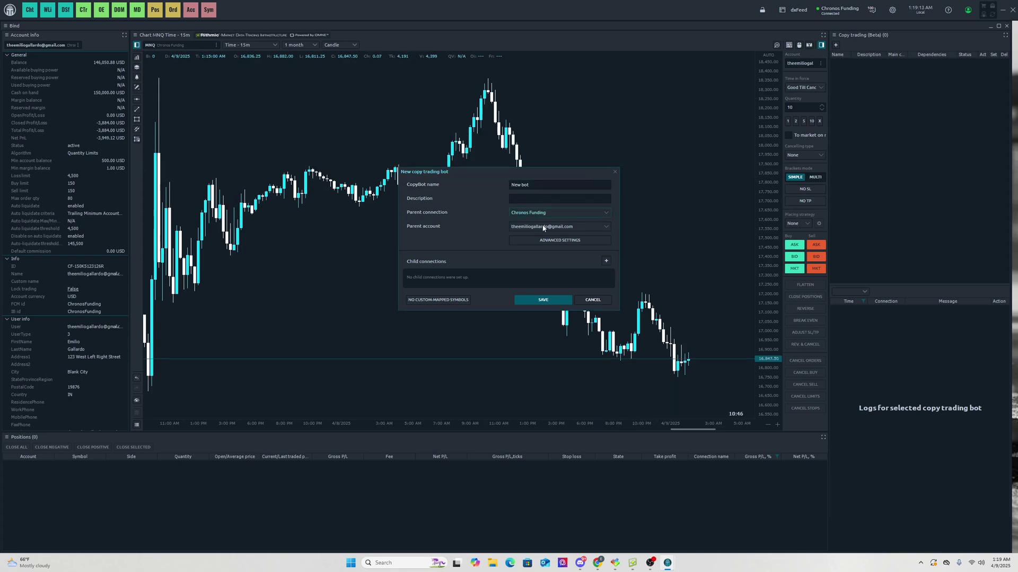
left_click(604, 261)
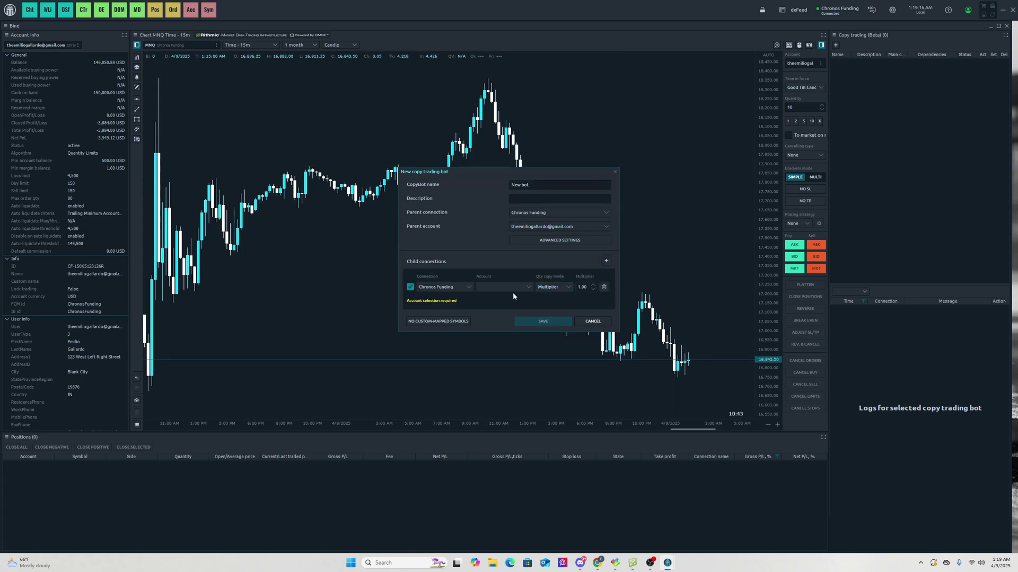
left_click(549, 287)
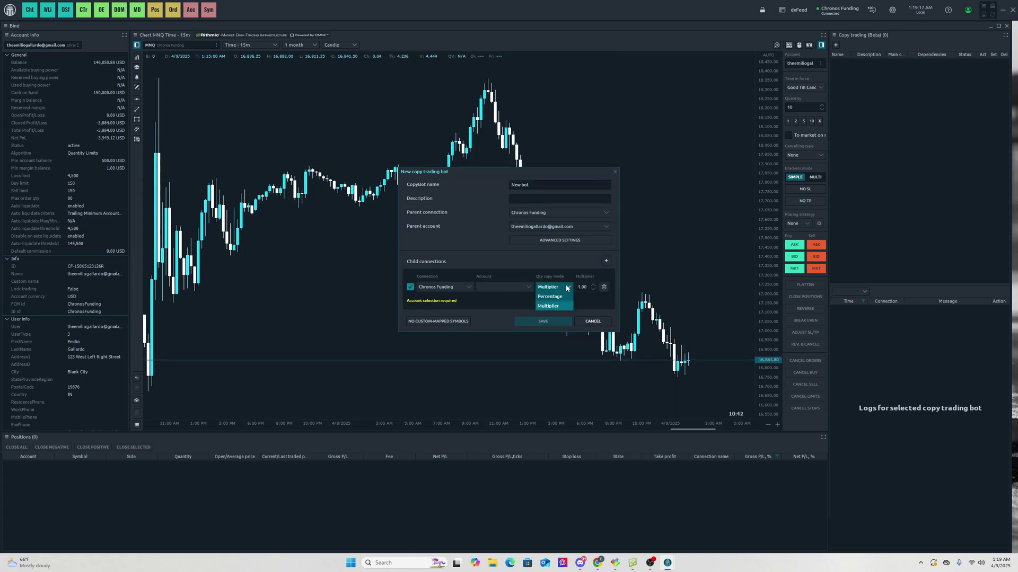
left_click(548, 308)
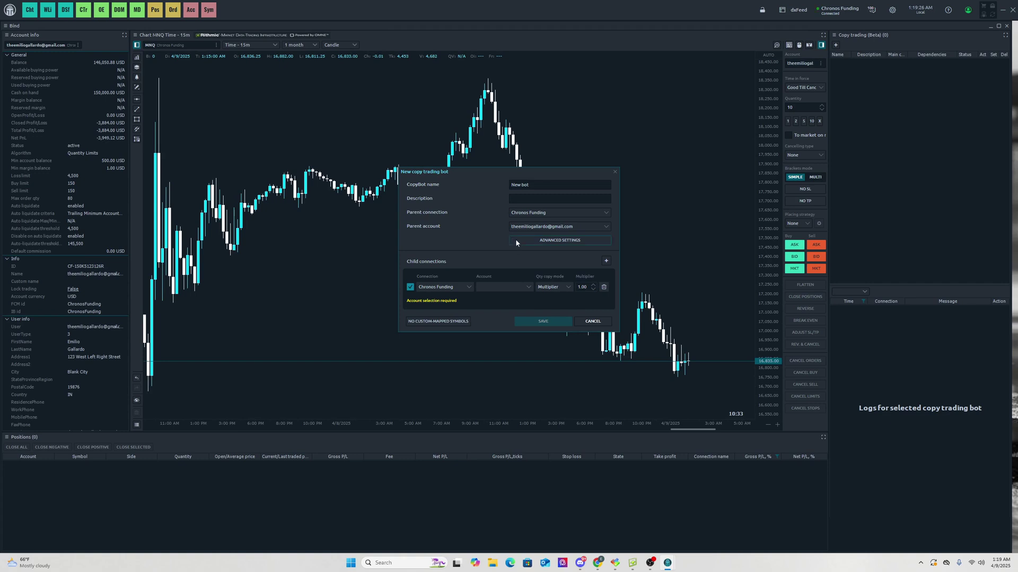
left_click(589, 288)
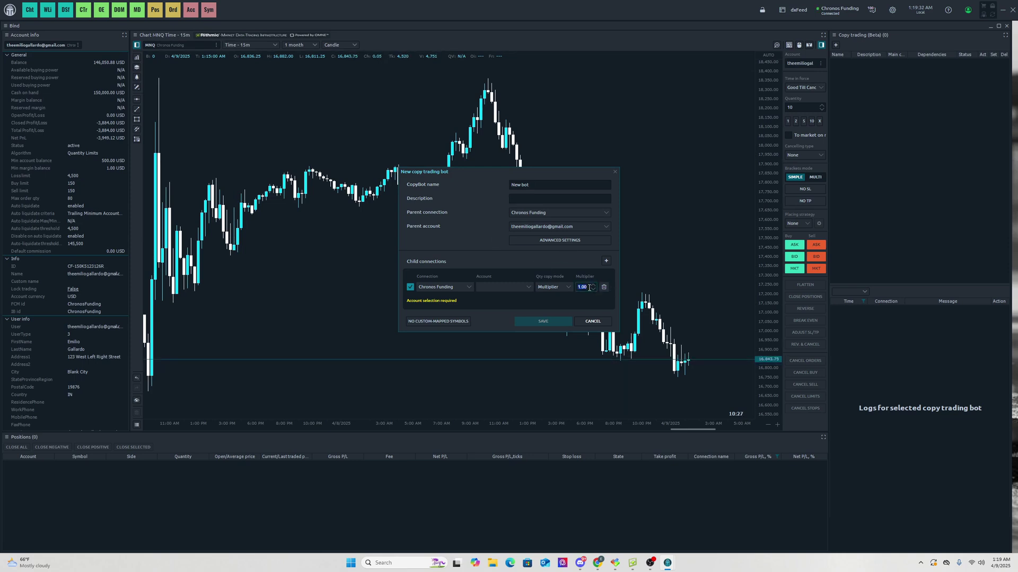
scroll(589, 287, "up", 1)
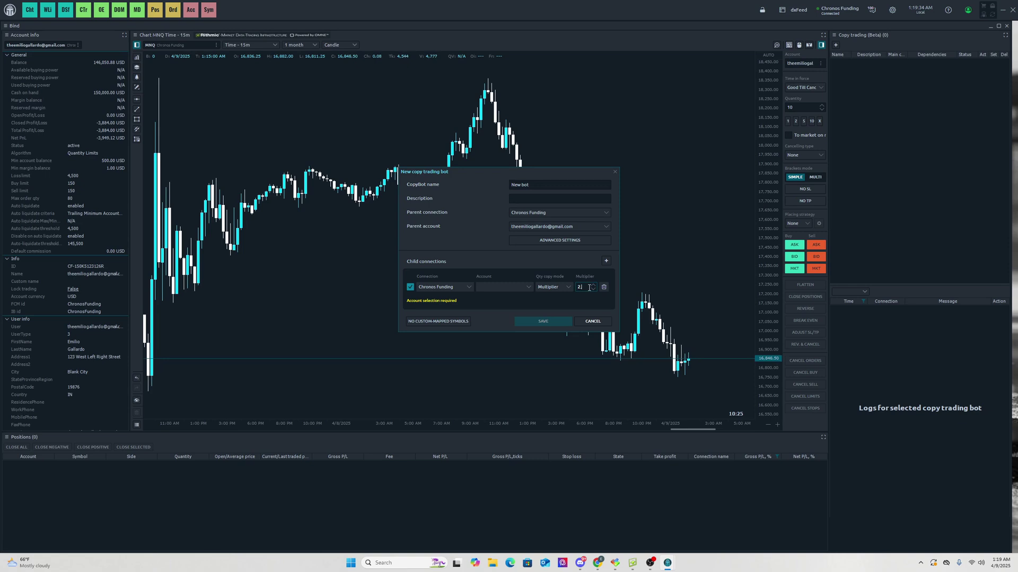